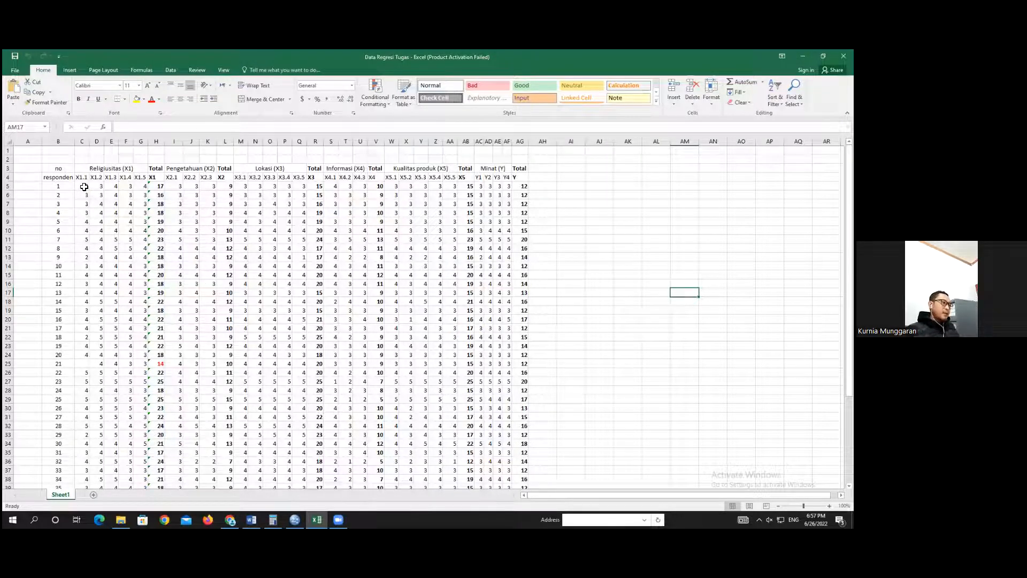
Step: Copy all respondents' scores from cell C5 through the Total Y column, without the headers and respondent numbers
left_click_drag(84, 186, 320, 347)
left_click_drag(375, 418, 525, 463)
scroll(281, 257, "up", 5)
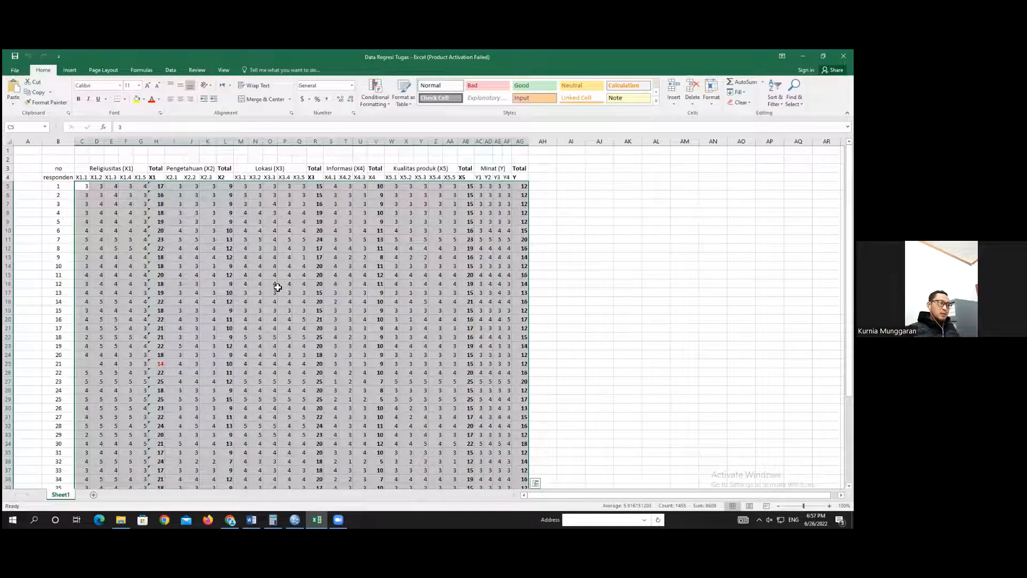
right_click(278, 288)
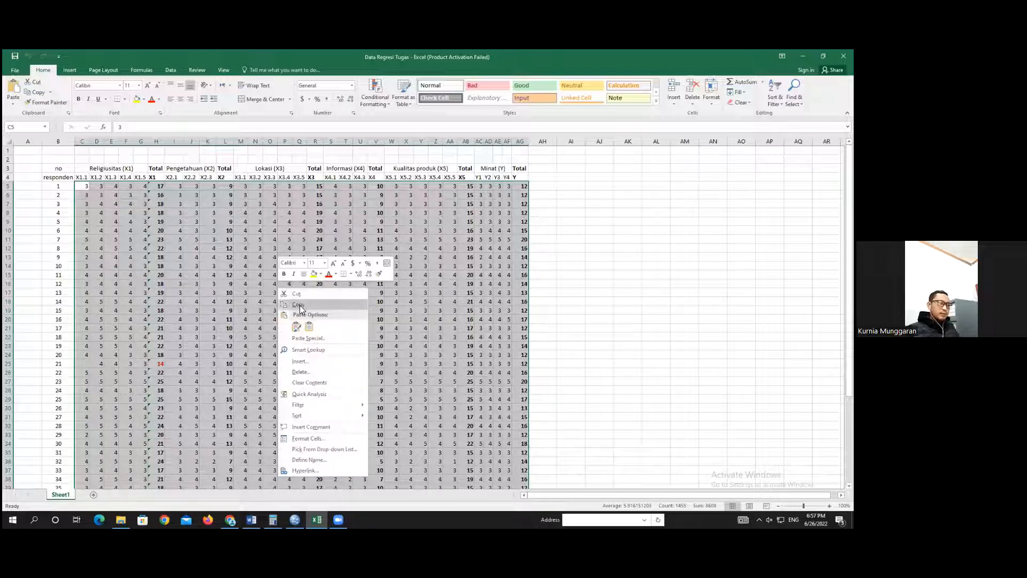
left_click(299, 305)
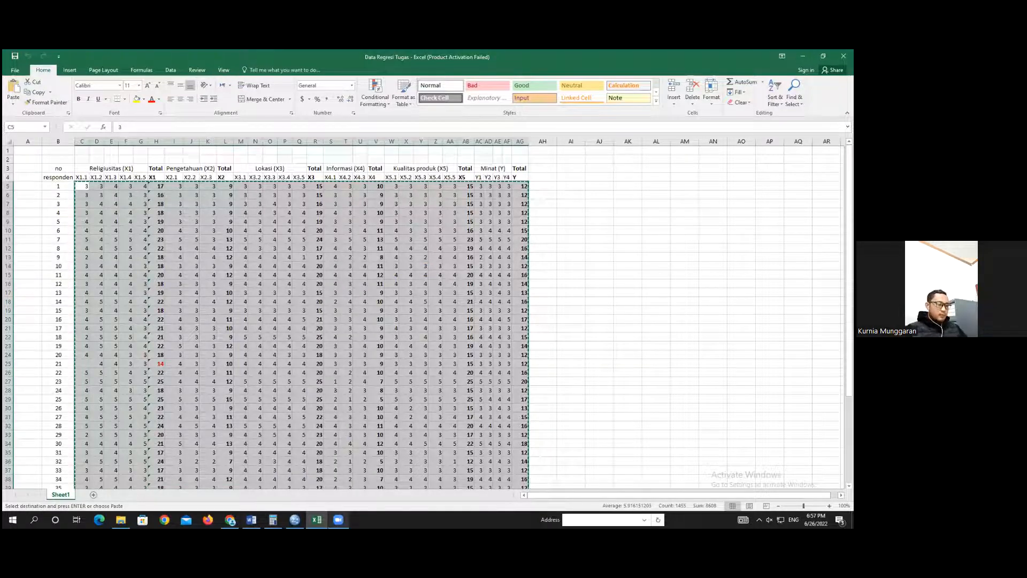
Step: Switch to the empty SPSS Data Editor and paste the copied scores starting at the first cell of the data grid
mouse_move(295, 520)
left_click(301, 483)
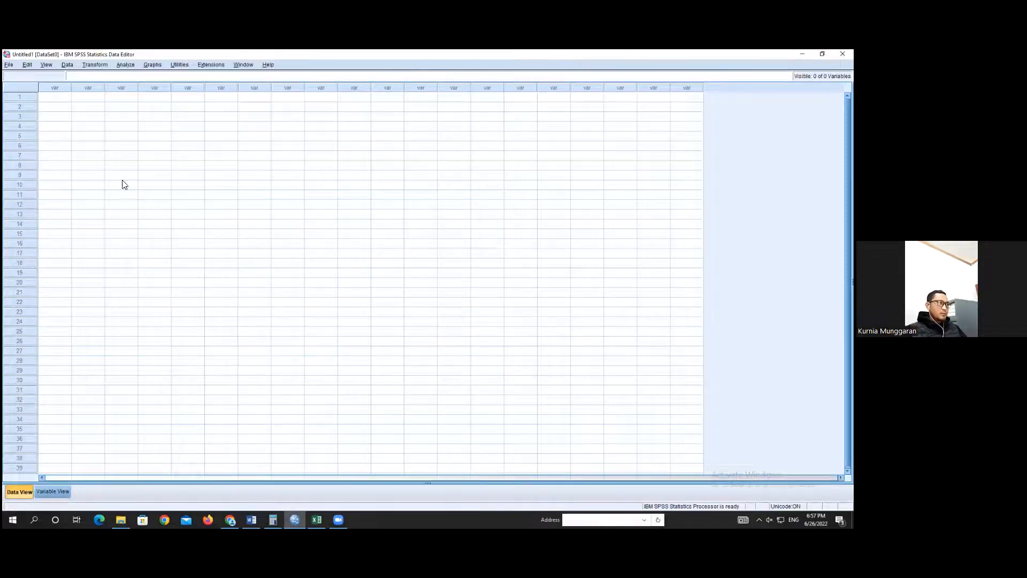
left_click(53, 491)
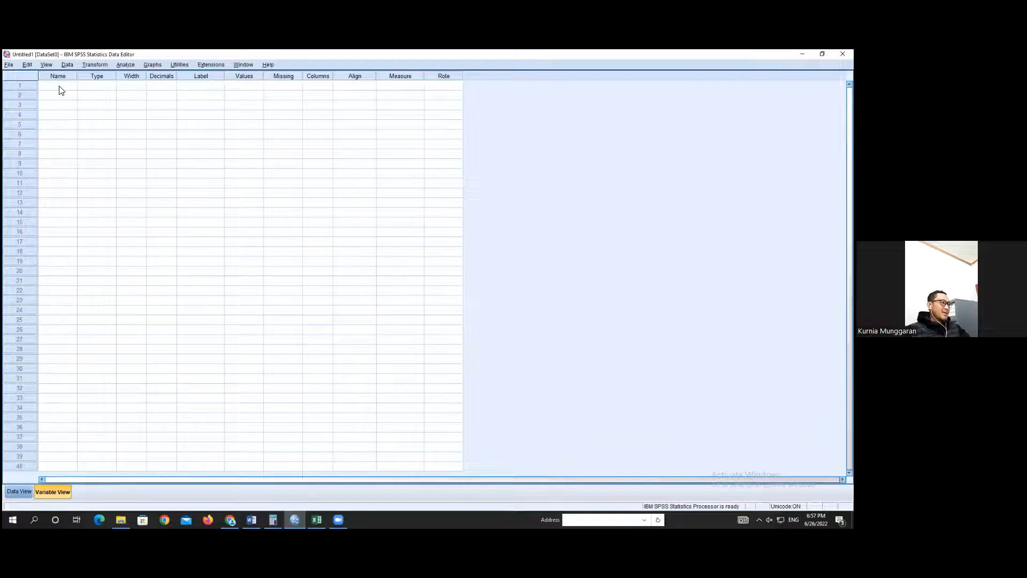
left_click(10, 492)
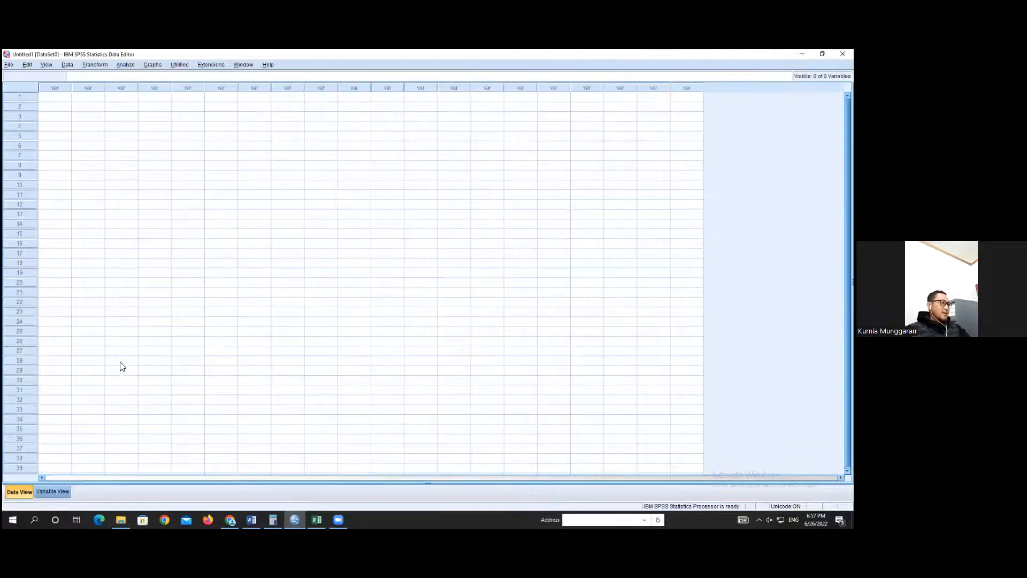
left_click(60, 102)
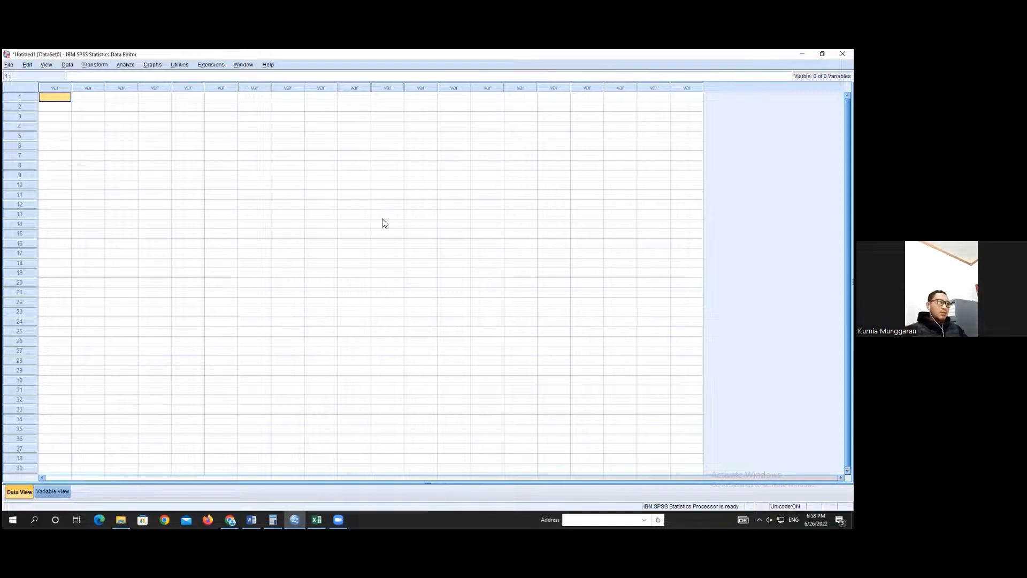
key("ctrl+v")
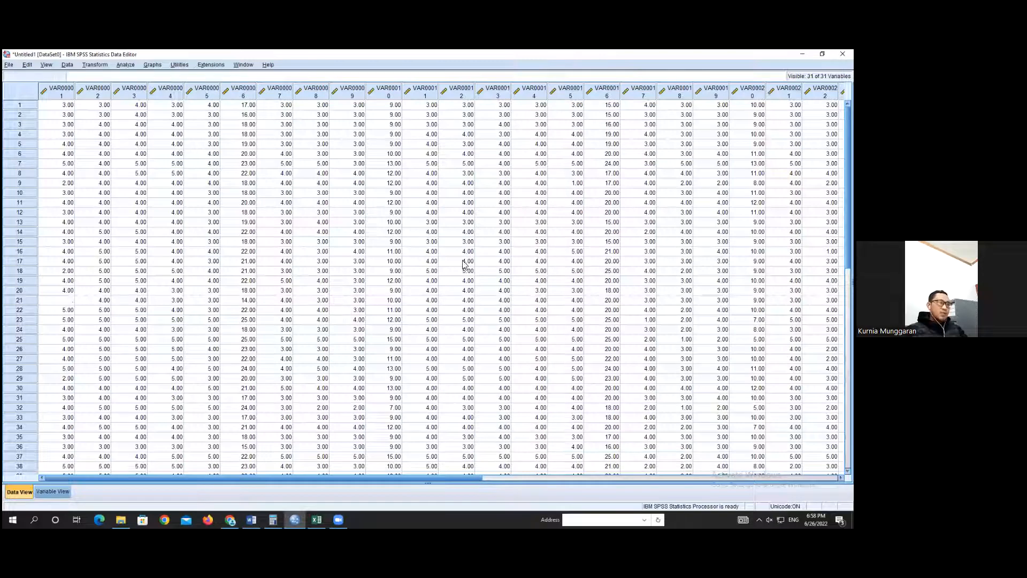
Step: Check the pasted rows and the list of variable definitions, and return to the data grid
scroll(352, 238, "down", 2)
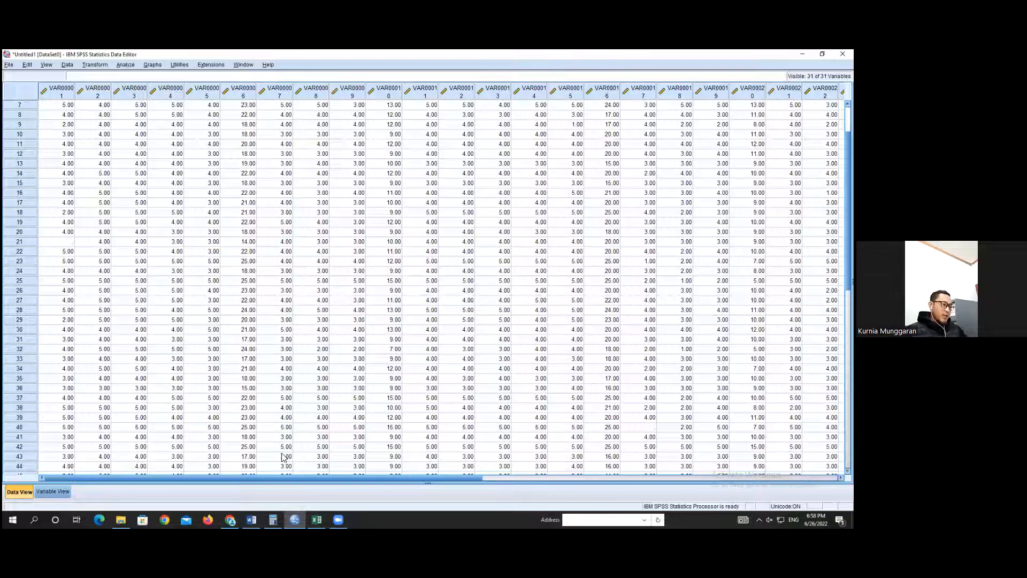
mouse_move(317, 520)
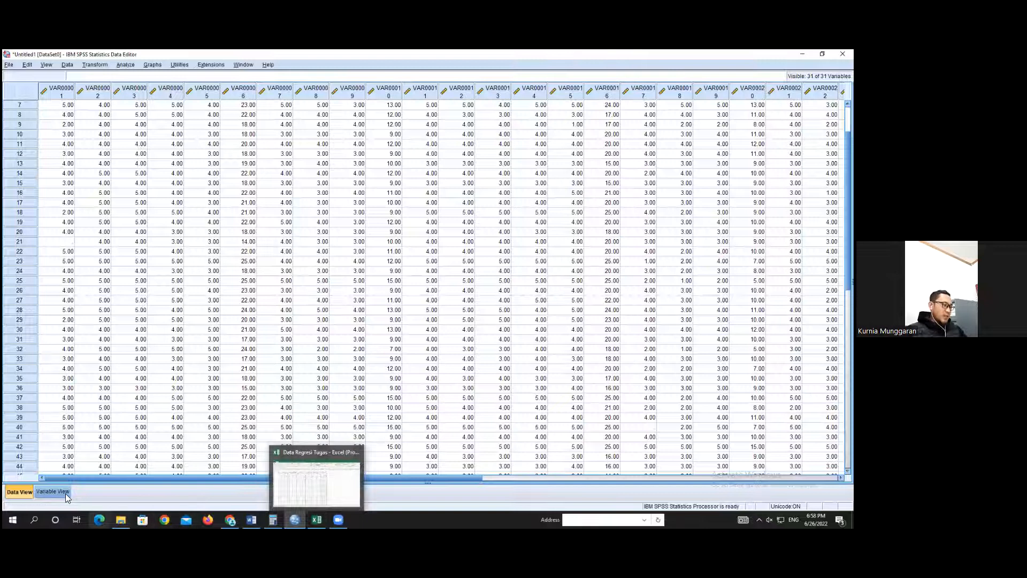
key("ctrl+t")
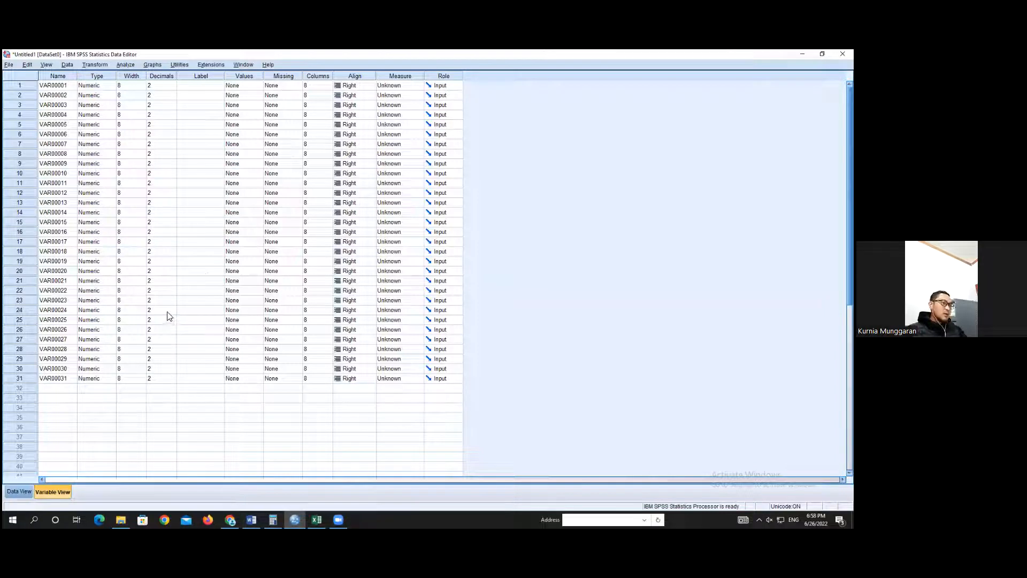
left_click(22, 490)
scroll(338, 349, "up", 2)
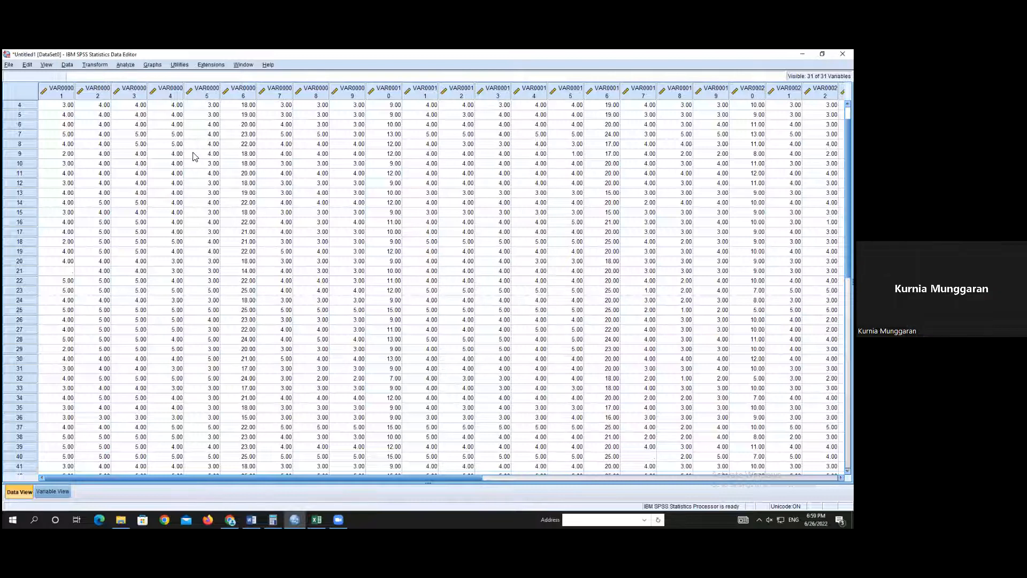
Step: Start a Bivariate Correlations analysis and add VAR00001 through VAR00009 to its variables
left_click(126, 65)
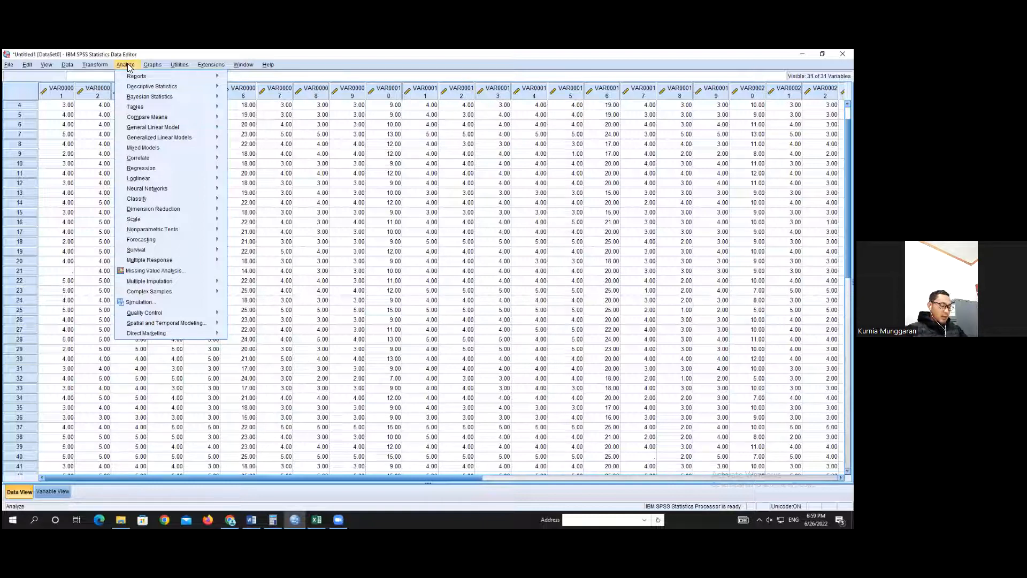
mouse_move(153, 157)
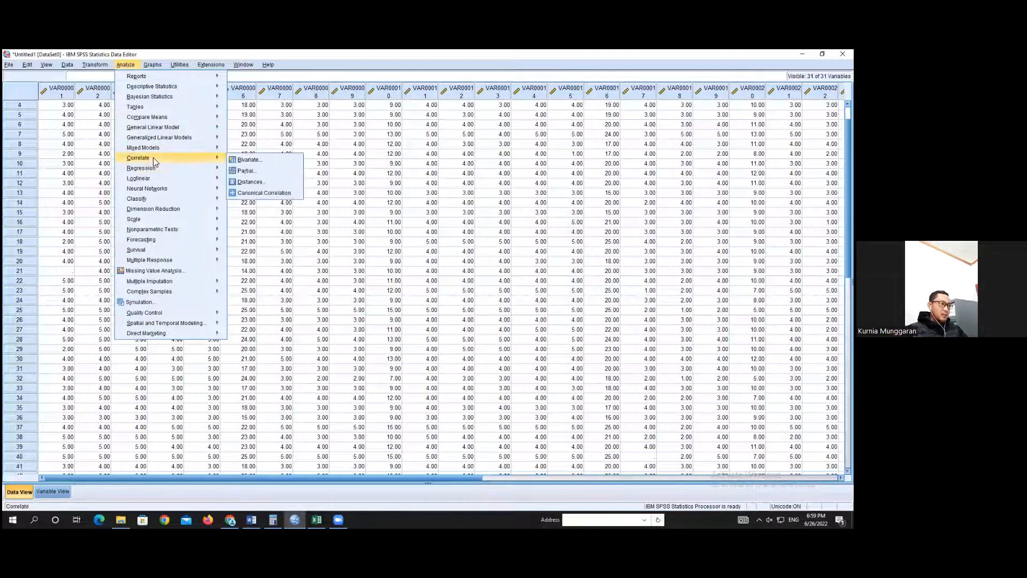
left_click(247, 161)
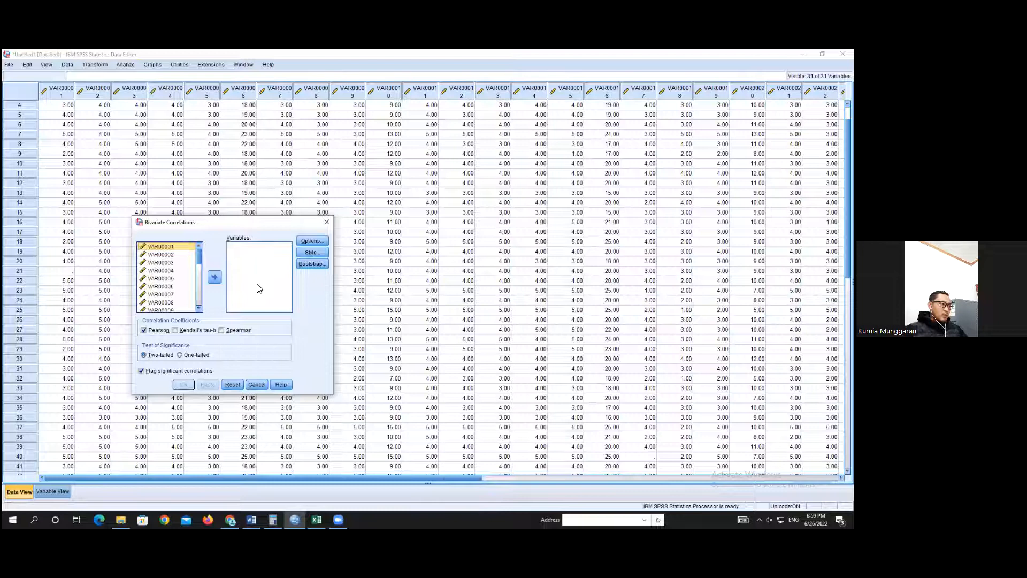
left_click(172, 263, "shift")
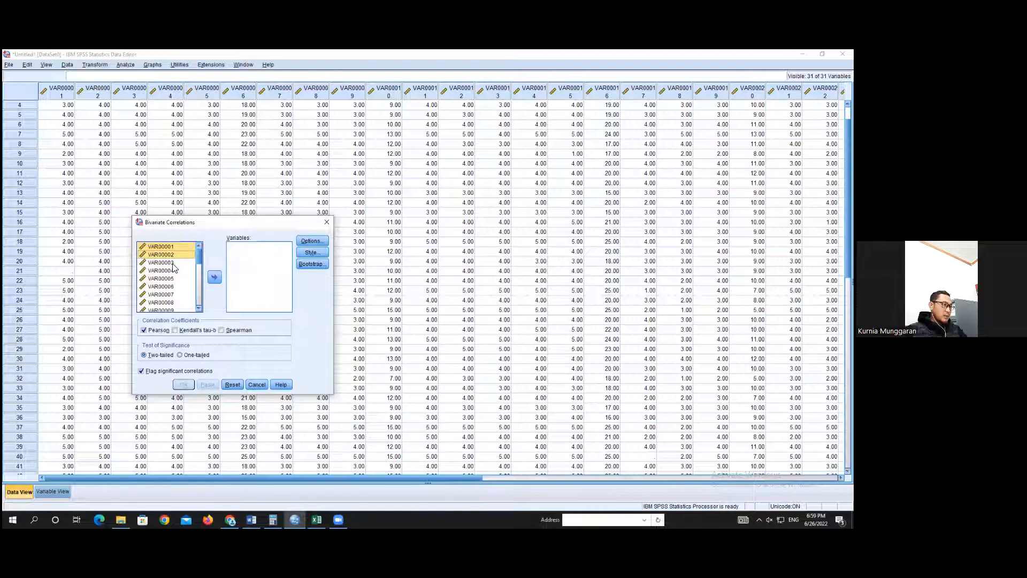
left_click(171, 271, "shift")
left_click(173, 278, "shift")
left_click(173, 287, "shift")
left_click(171, 295, "shift")
left_click(168, 303, "shift")
left_click(168, 309, "shift")
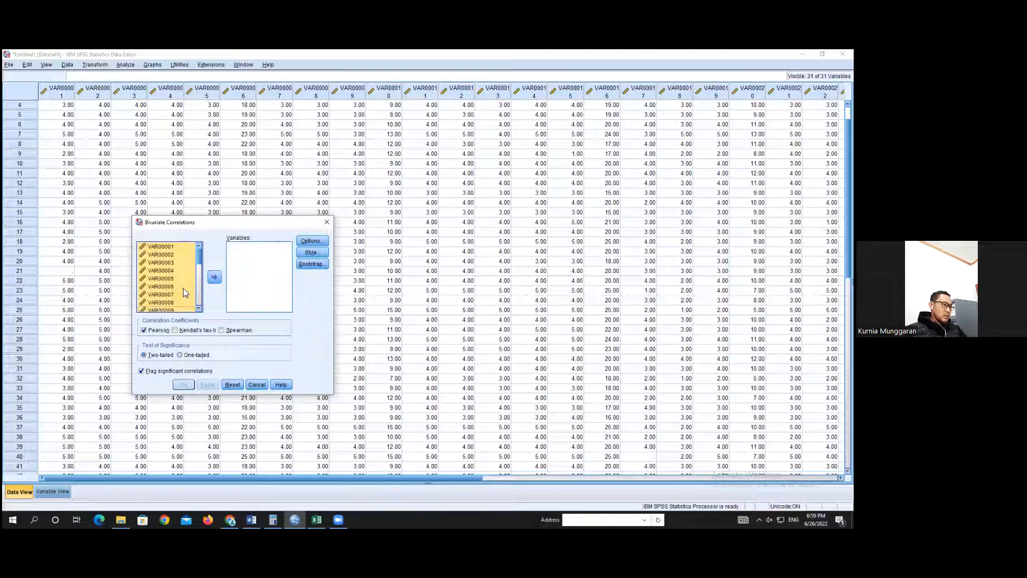
left_click(215, 279)
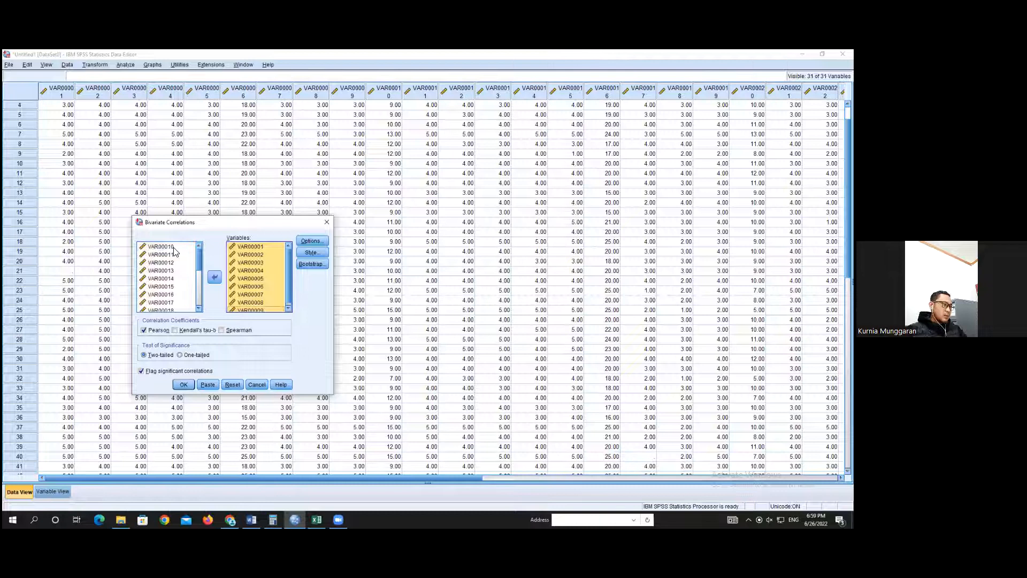
Step: Add the remaining variables, VAR00010 through VAR00031, to the bivariate correlation analysis
left_click(172, 247)
left_click(170, 262, "shift")
left_click(172, 269, "shift")
left_click(172, 279, "shift")
left_click(172, 287, "shift")
left_click(173, 297, "shift")
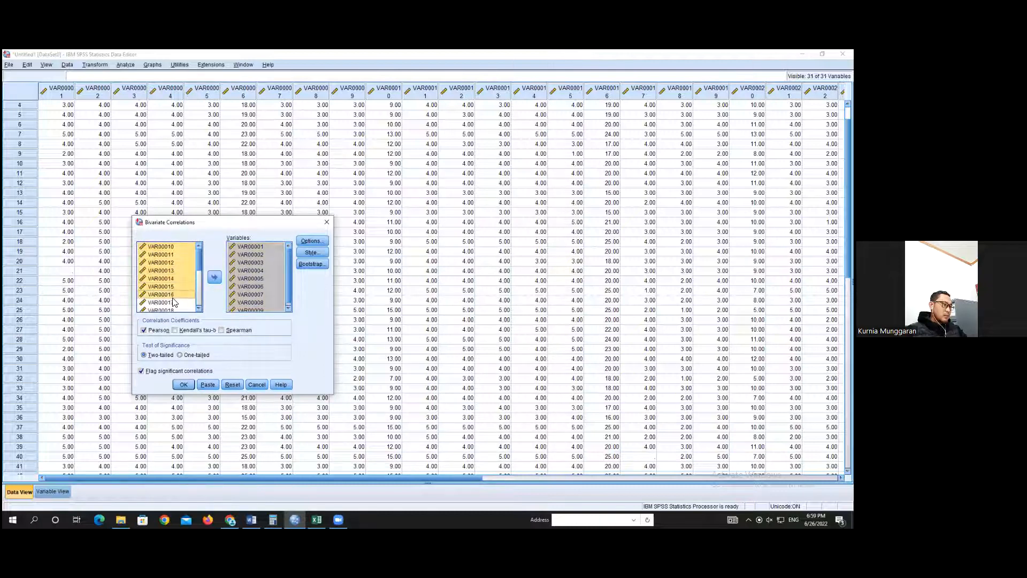
left_click(173, 303, "shift")
scroll(179, 294, "down", 3)
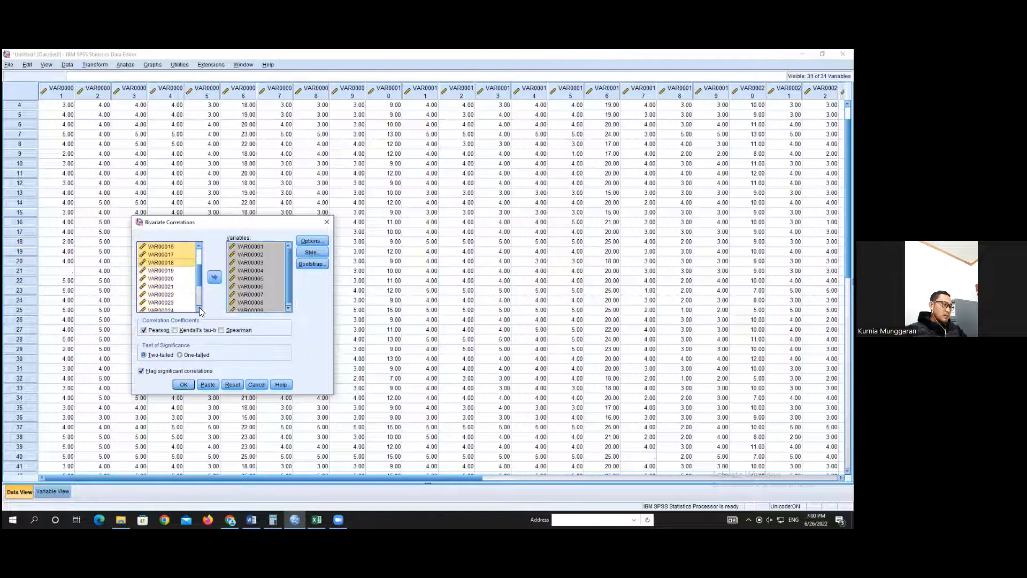
left_click(168, 270, "shift")
left_click(171, 278, "shift")
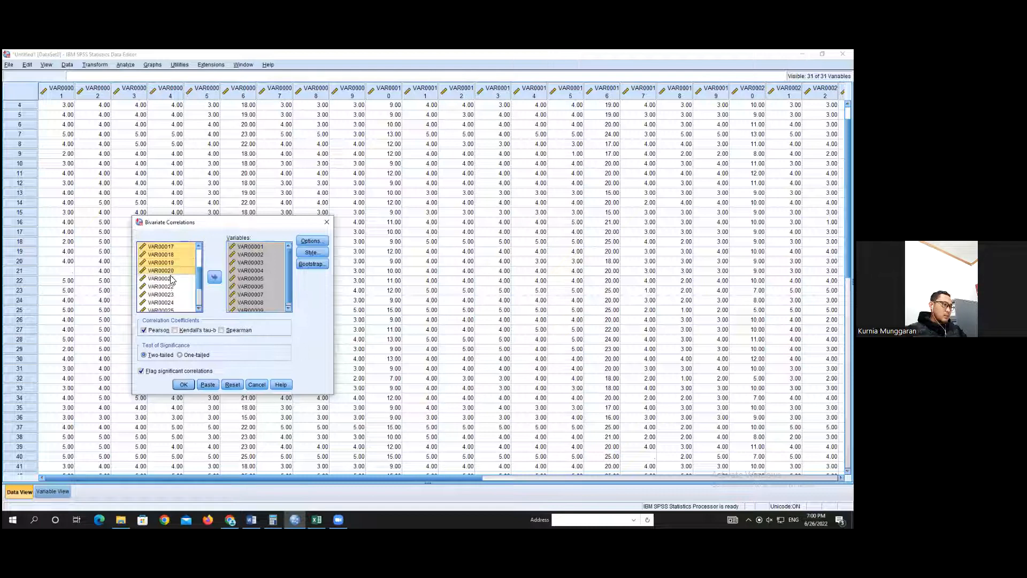
left_click(173, 287, "shift")
left_click(173, 294, "shift")
left_click(172, 303, "shift")
left_click(172, 309, "shift")
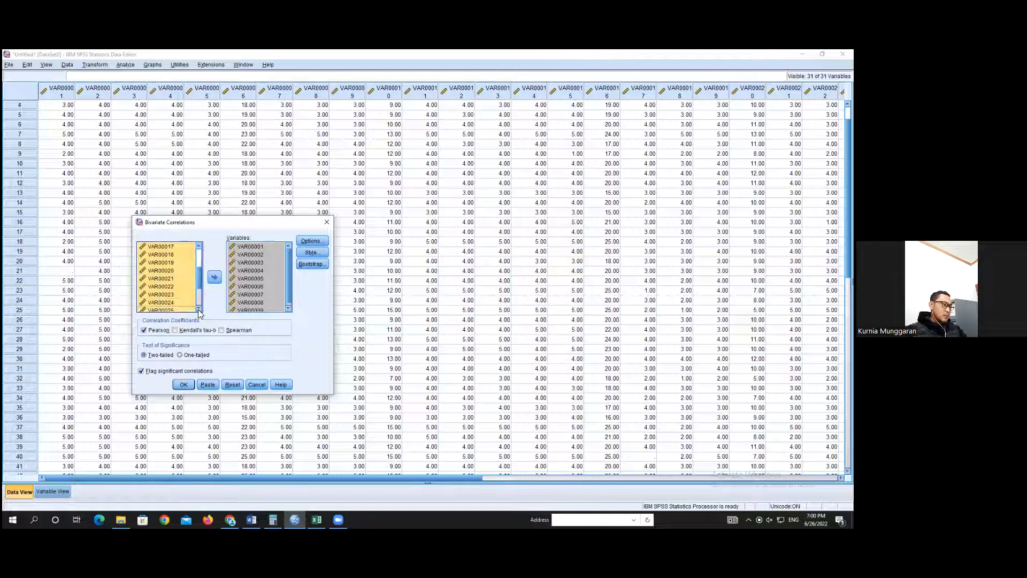
left_click(198, 309)
scroll(199, 311, "down", 2)
left_click(170, 269, "shift")
left_click(172, 276, "shift")
left_click(171, 284, "shift")
left_click(171, 292, "shift")
left_click(172, 308, "shift")
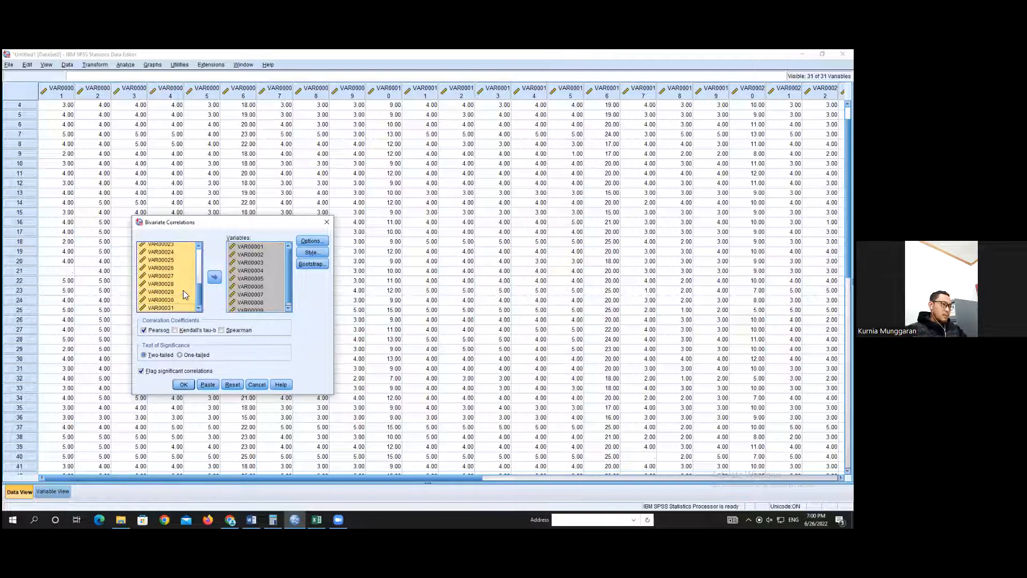
left_click(214, 278)
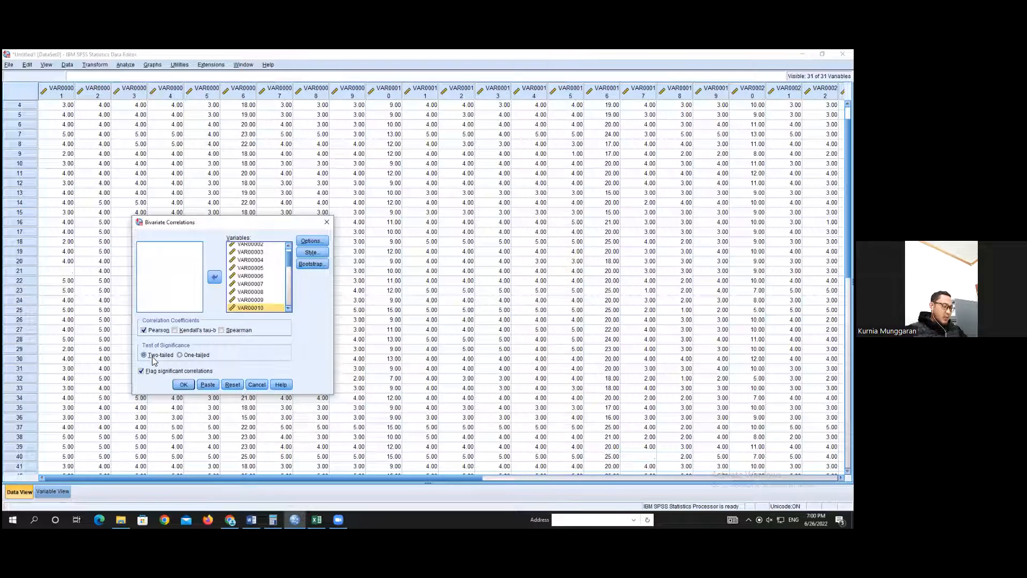
Step: Run the two-tailed Pearson correlation with significant correlations flagged, and maximize the output viewer window
left_click(183, 385)
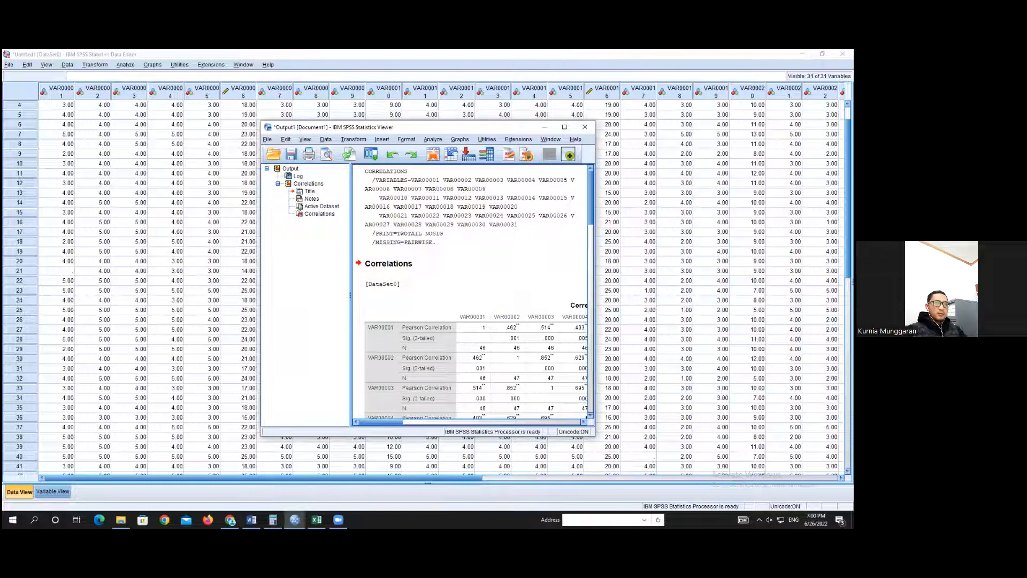
left_click_drag(598, 300, 700, 300)
left_click(670, 128)
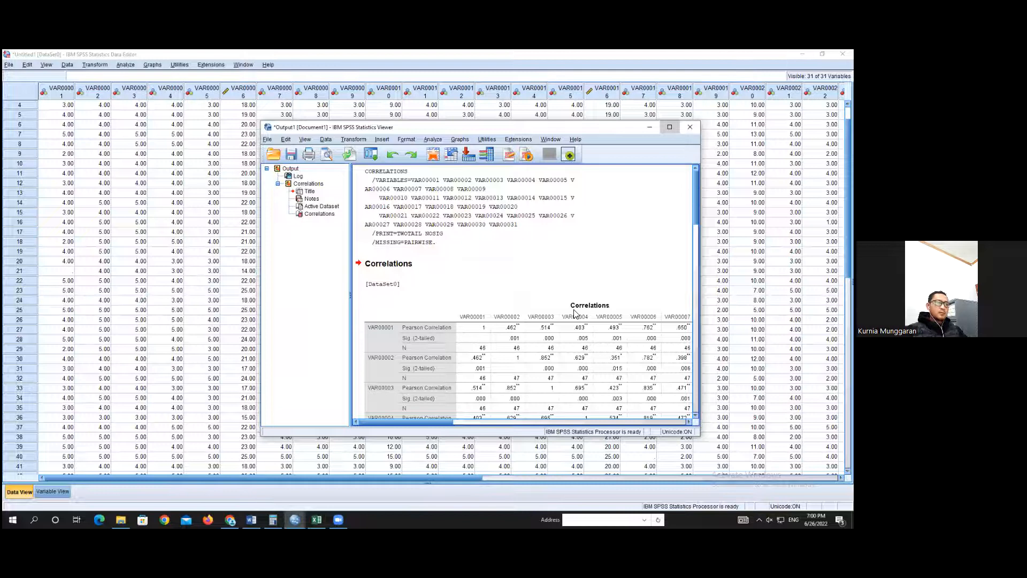
Step: Examine the Pearson correlation and significance values in the Correlations table, from VAR00001 across to VAR00031
scroll(527, 309, "down", 6)
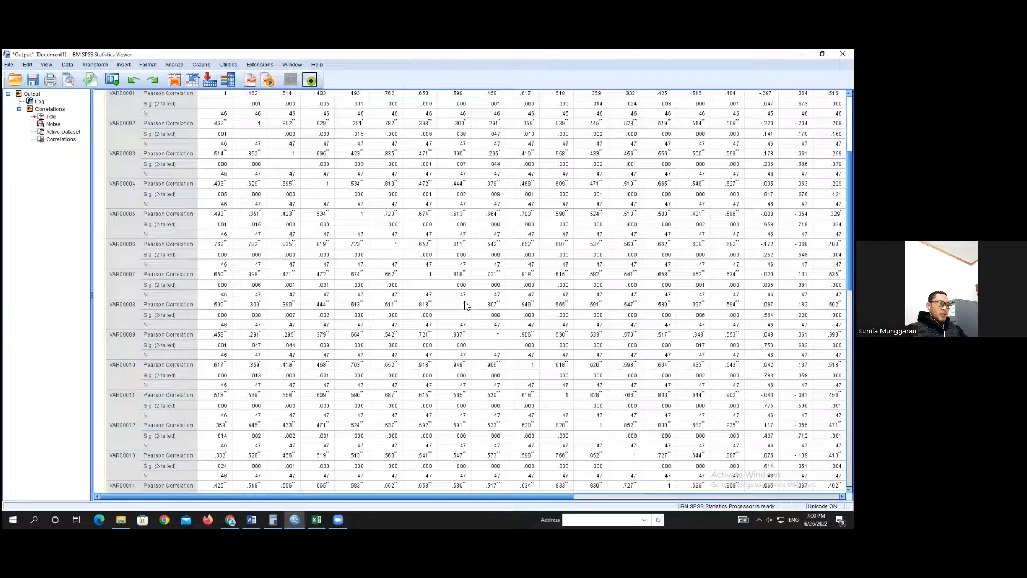
scroll(458, 328, "up", 4)
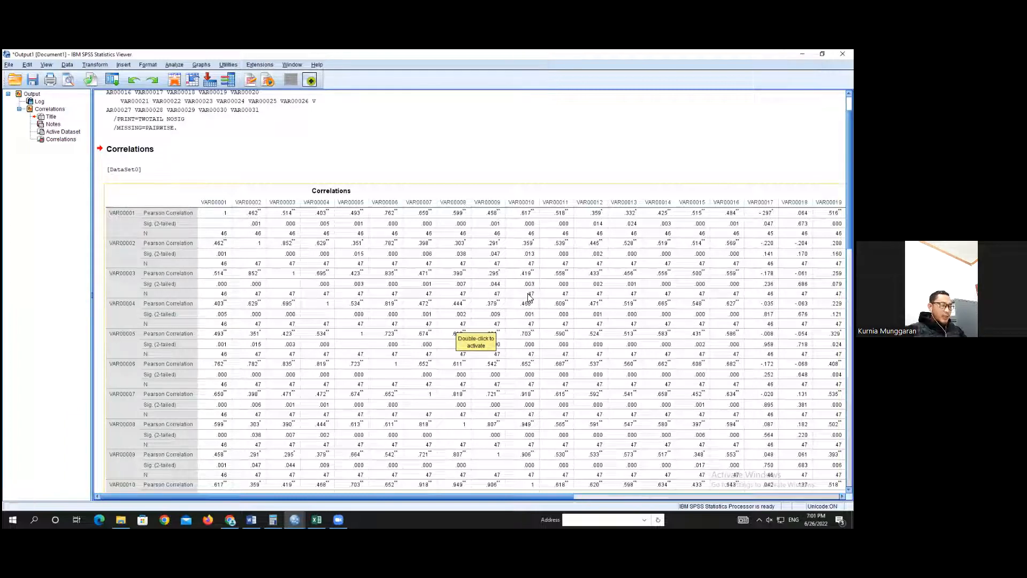
scroll(530, 292, "down", 4)
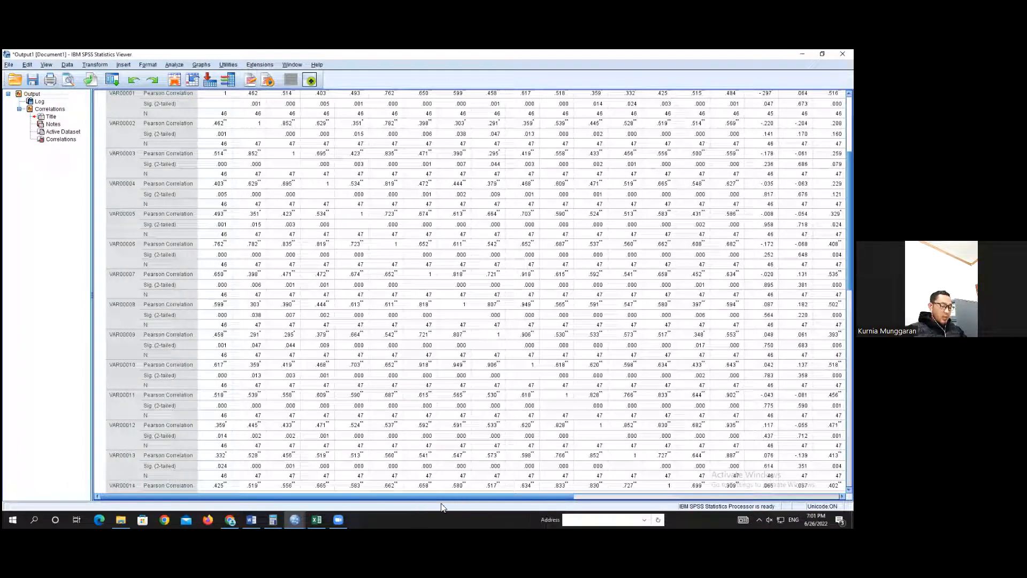
scroll(404, 484, "up", 3)
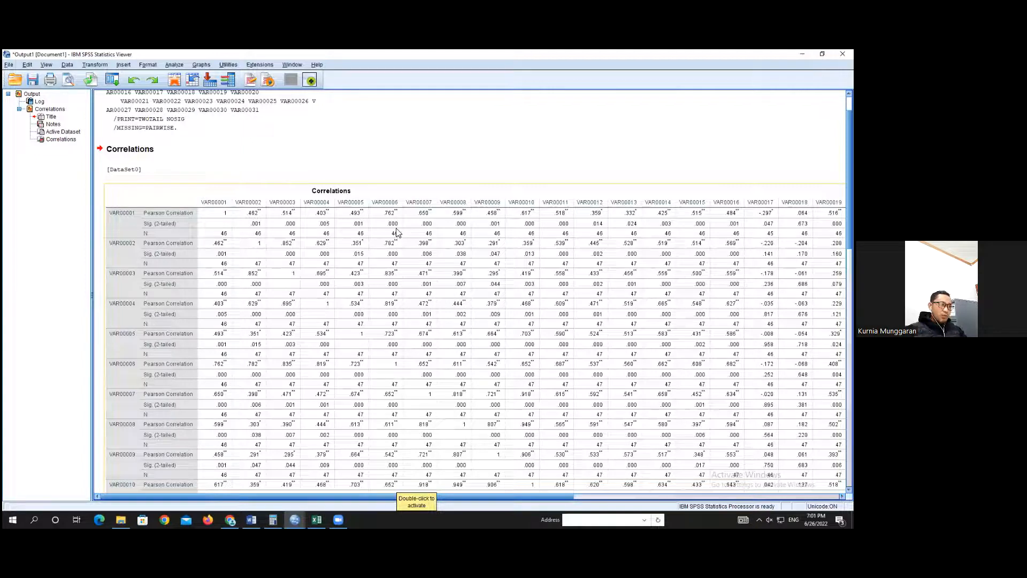
left_click_drag(473, 495, 742, 496)
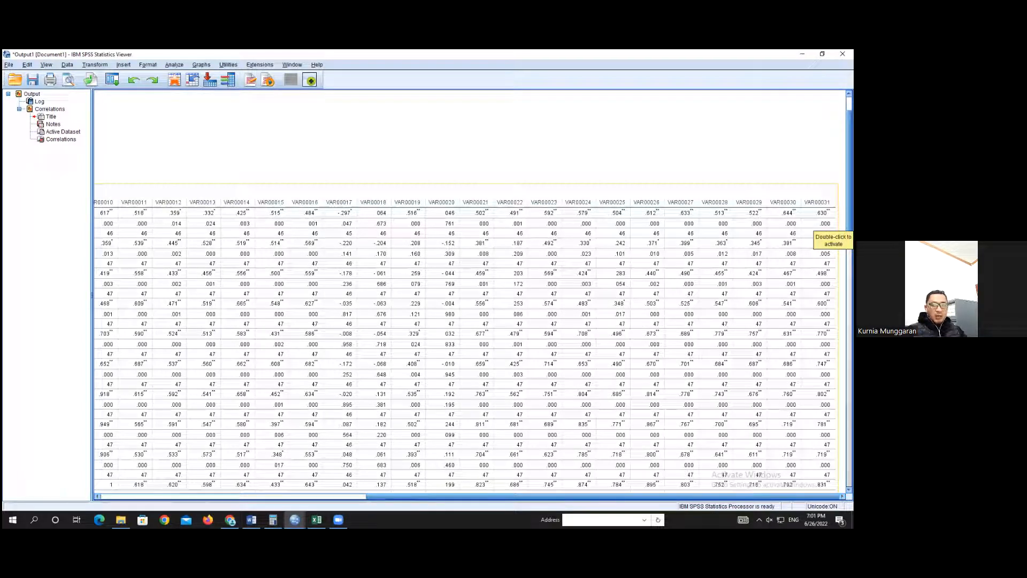
scroll(824, 228, "down", 2)
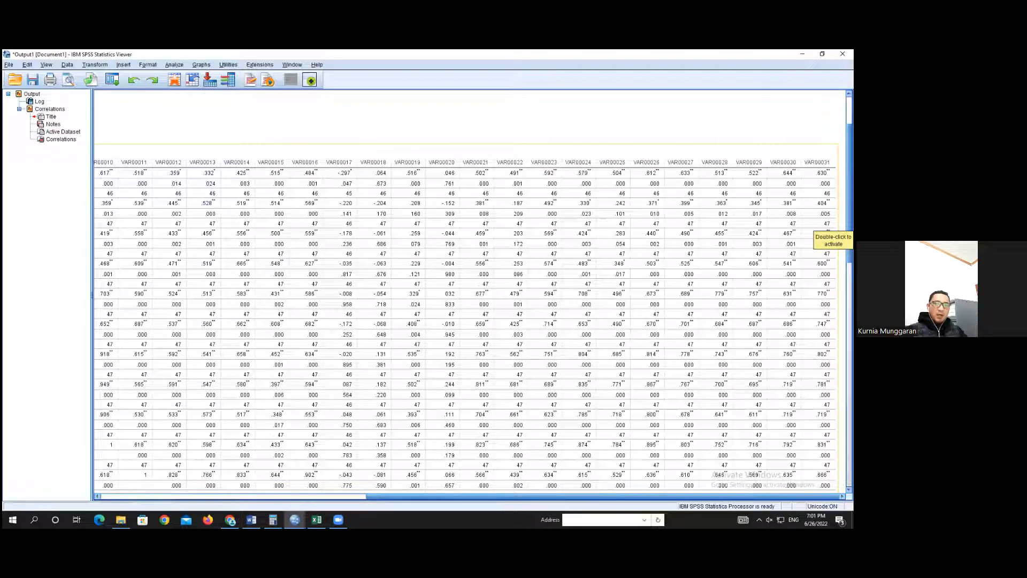
scroll(824, 236, "down", 2)
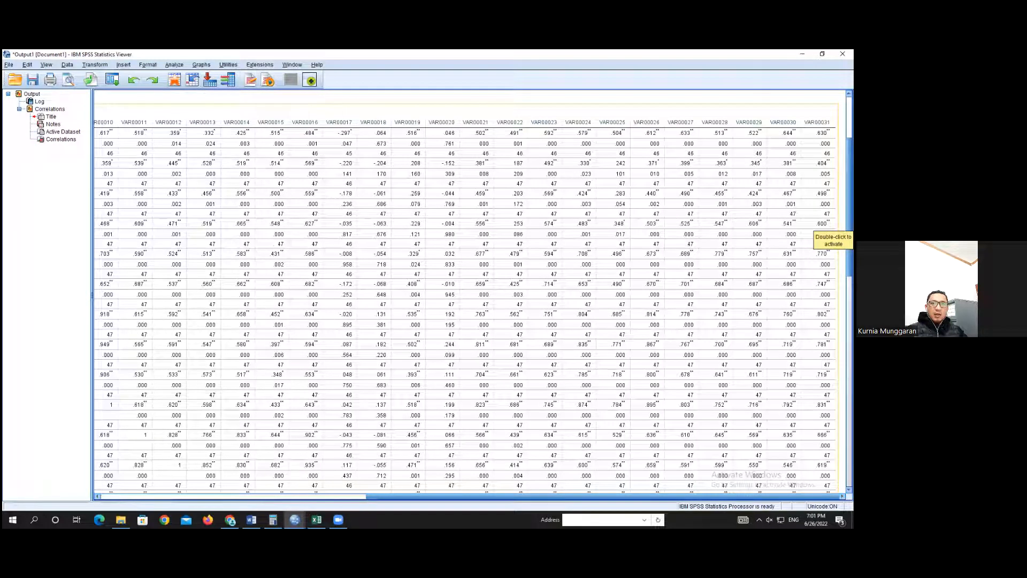
scroll(824, 236, "up", 2)
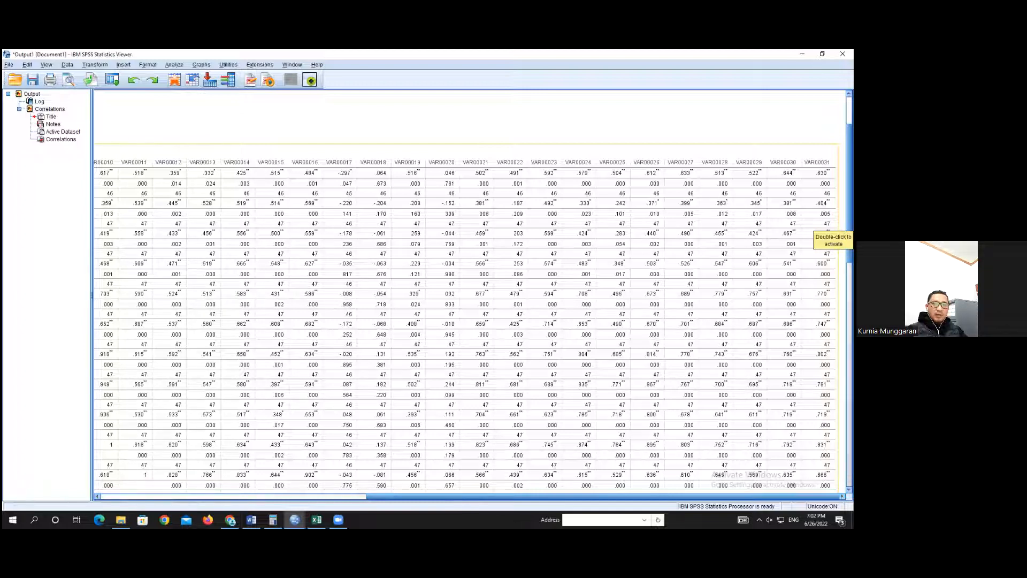
scroll(824, 236, "down", 2)
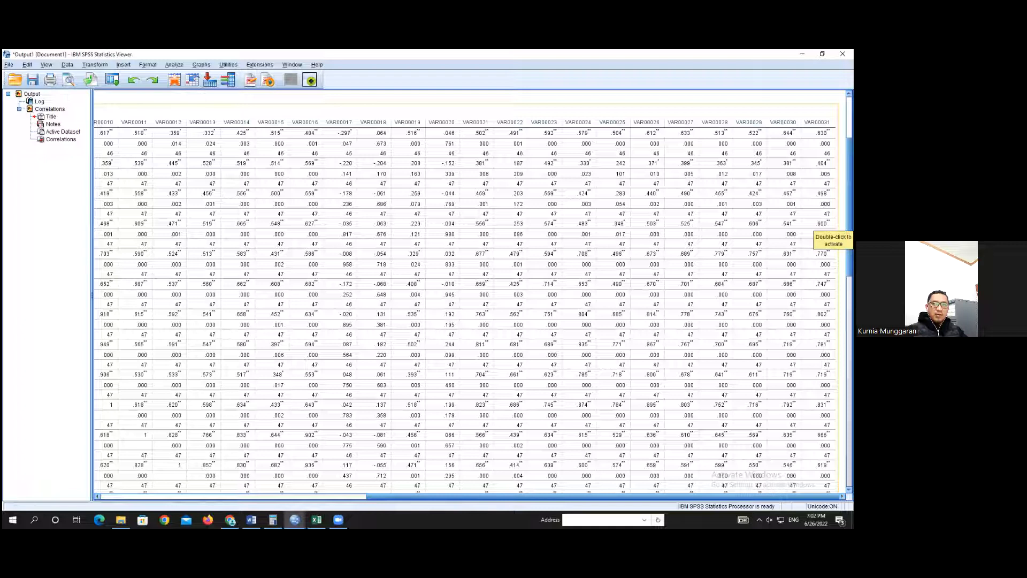
Step: Examine the lower rows of the Correlations table across VAR00010 to VAR00031 and return to the Data Editor
scroll(471, 289, "down", 2)
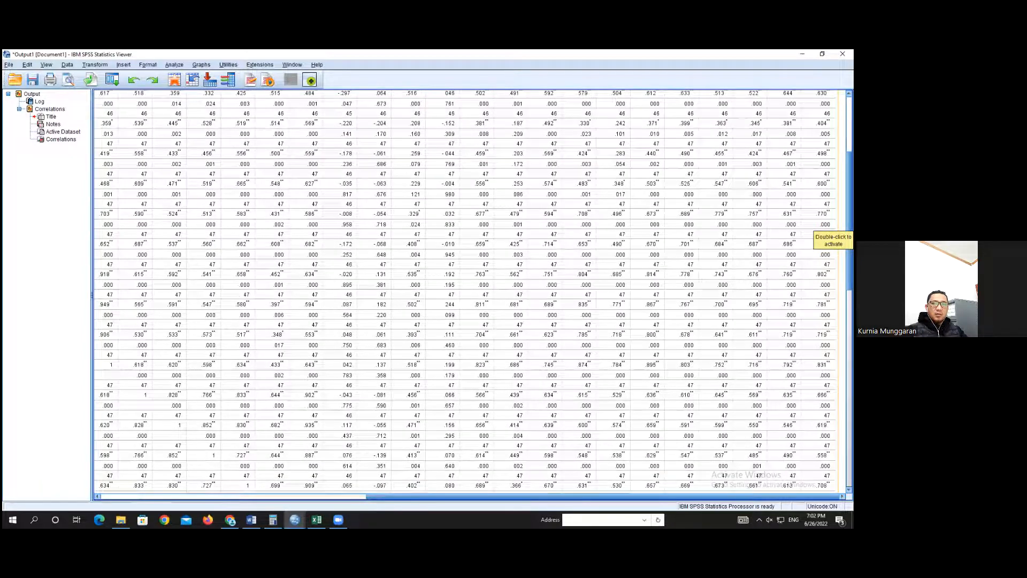
scroll(824, 235, "down", 2)
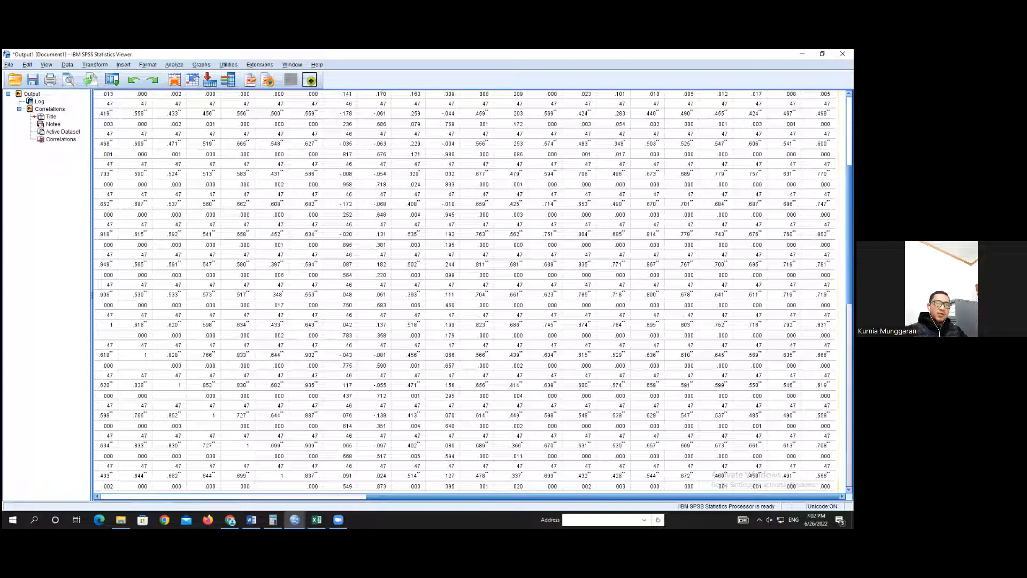
scroll(471, 292, "down", 4)
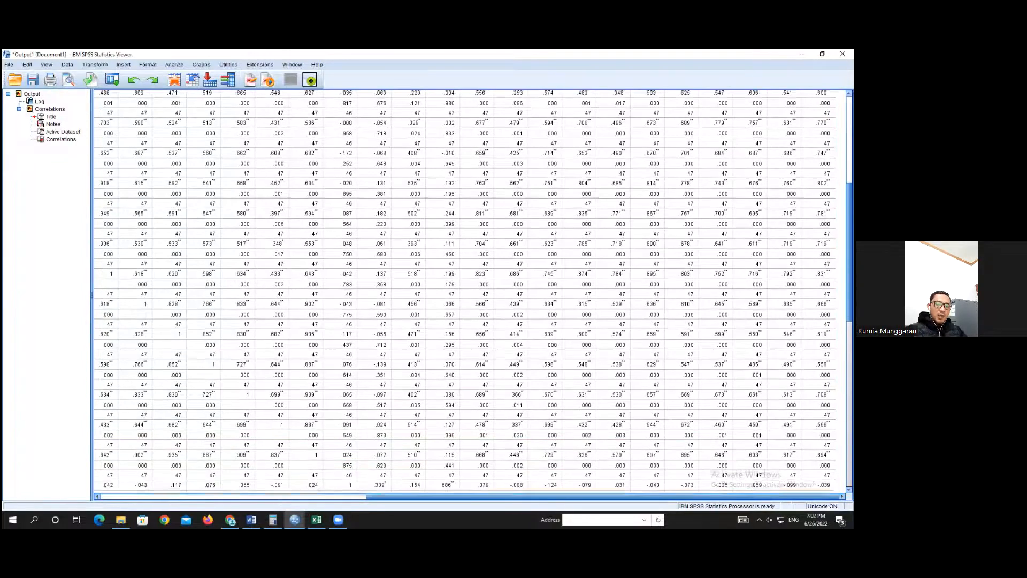
scroll(466, 292, "down", 1)
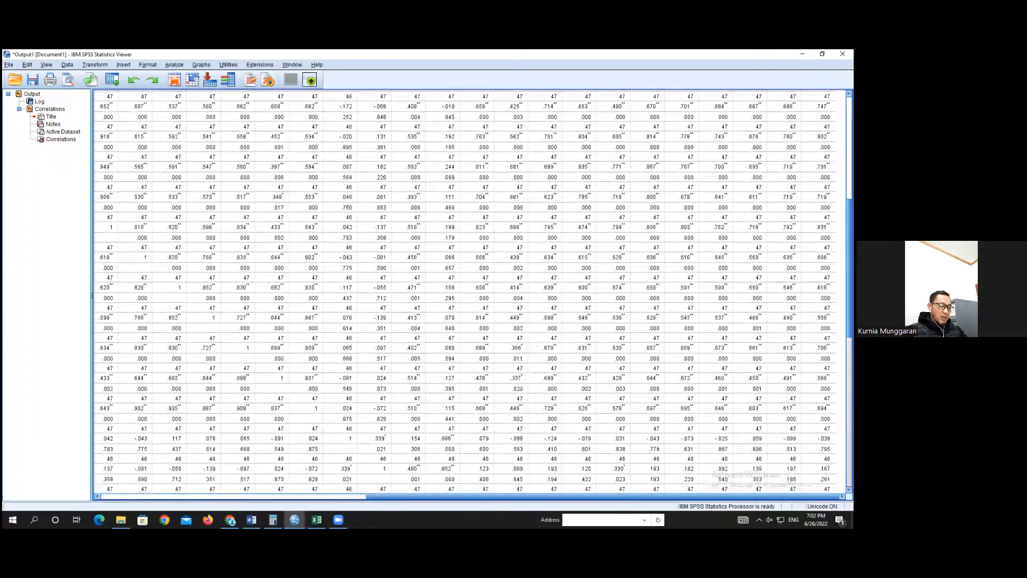
scroll(613, 287, "down", 3)
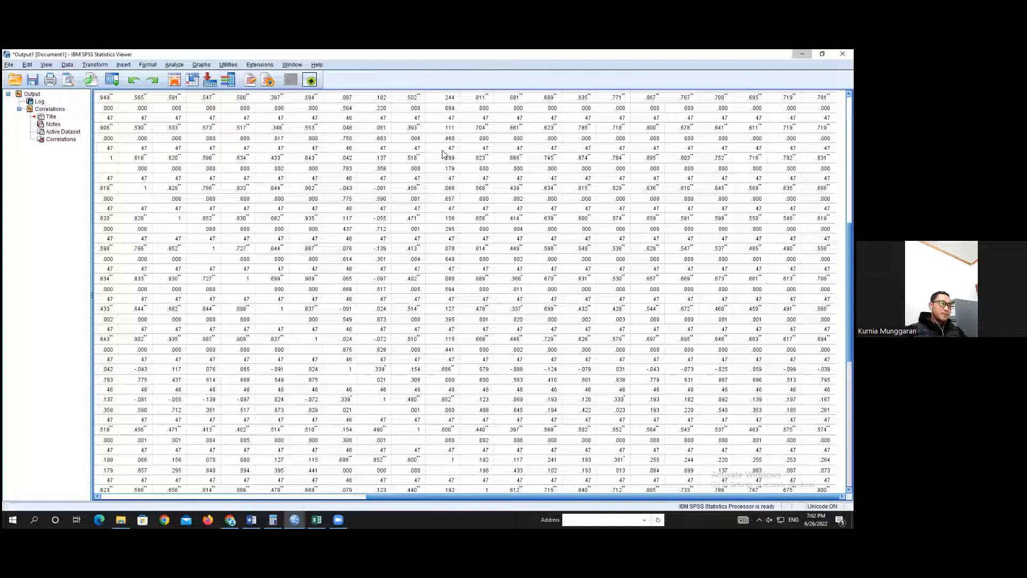
left_click(803, 54)
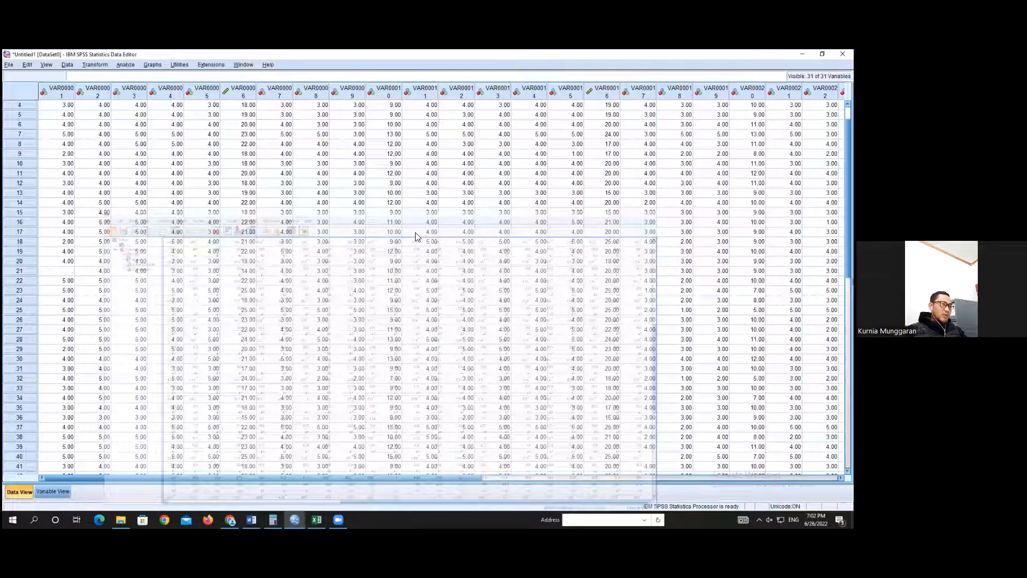
left_click(126, 65)
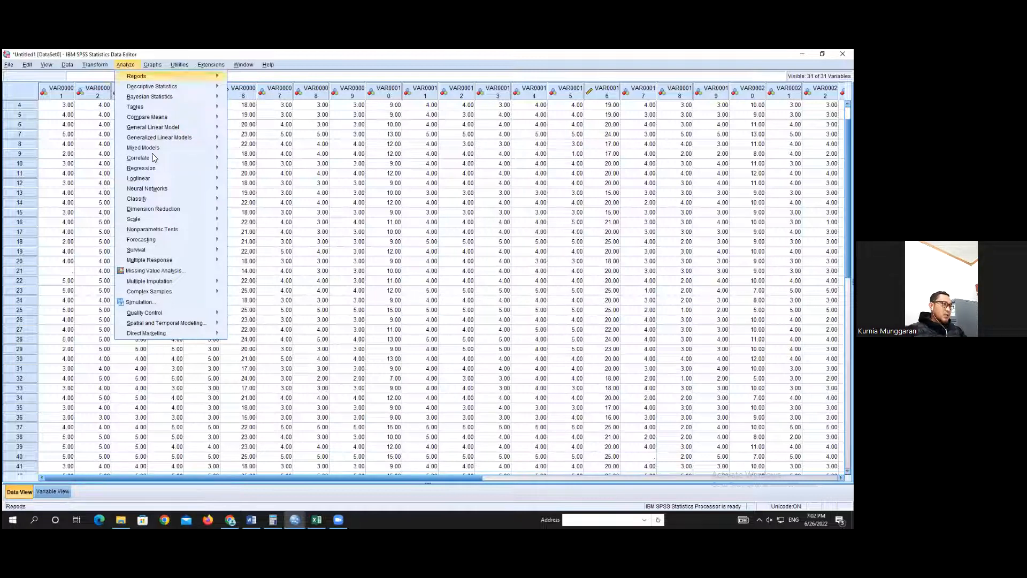
mouse_move(138, 218)
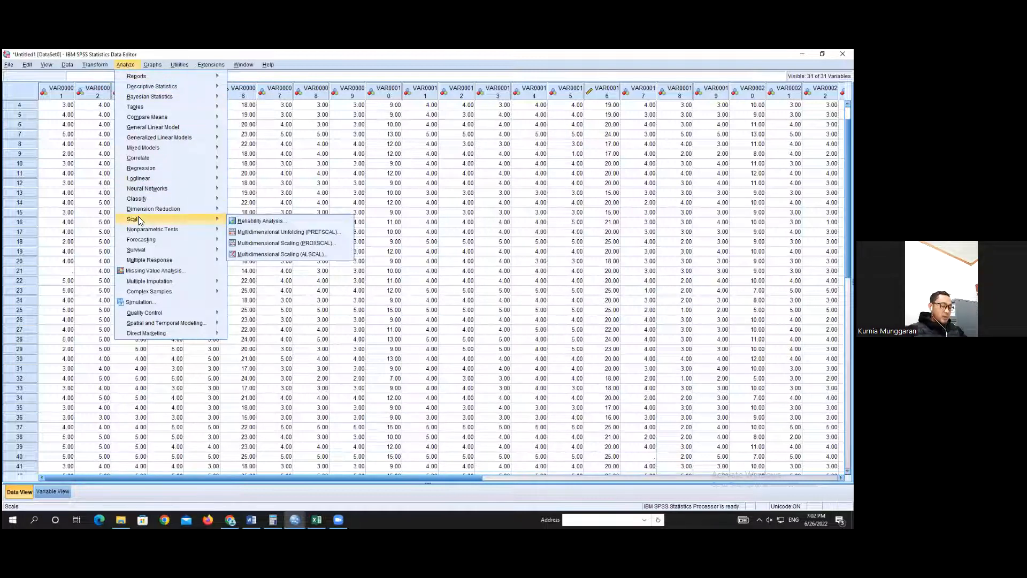
left_click(257, 222)
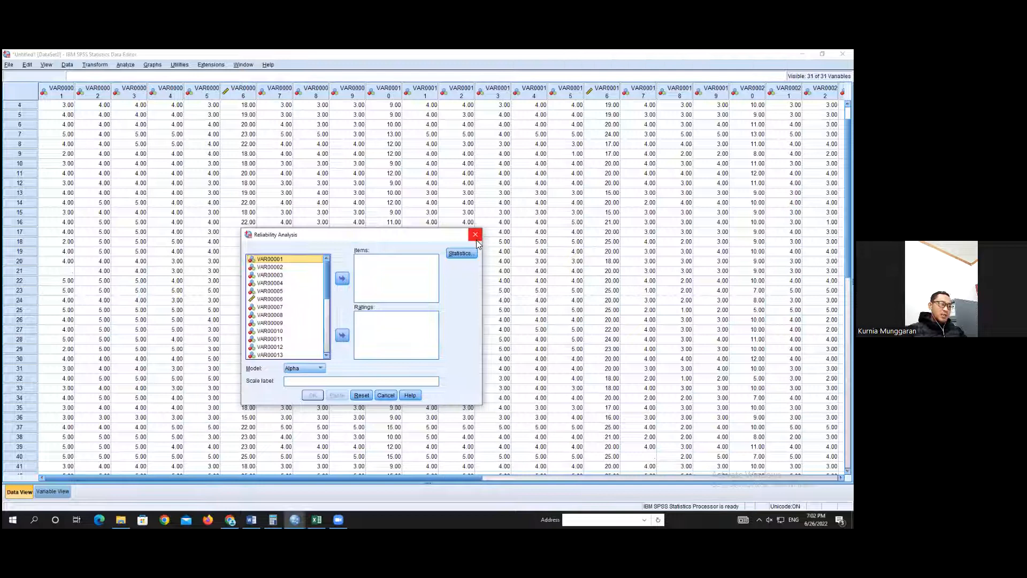
left_click(388, 396)
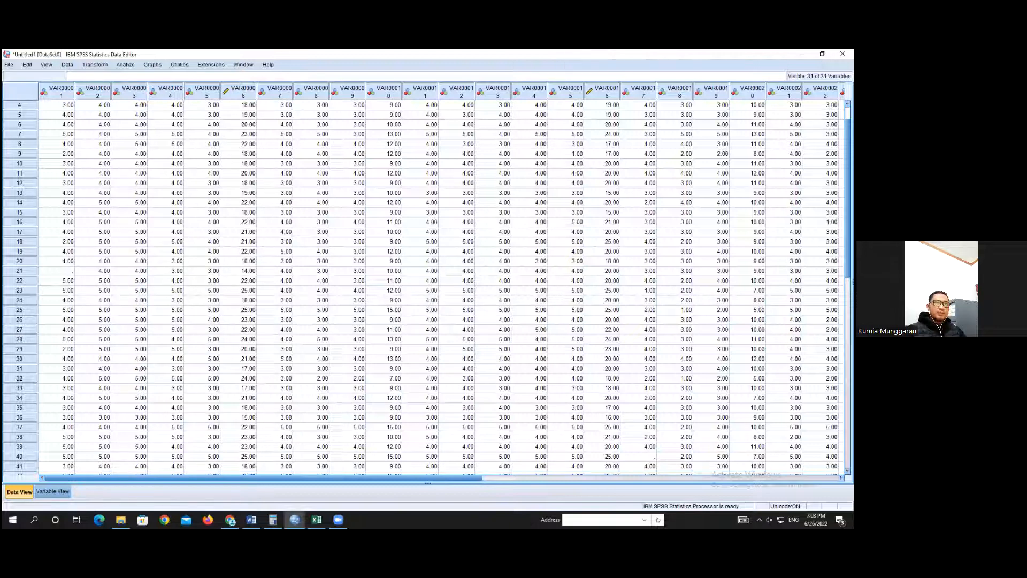
Step: Delete all variables, VAR00001 through VAR00031, from the dataset
left_click_drag(60, 92, 844, 92)
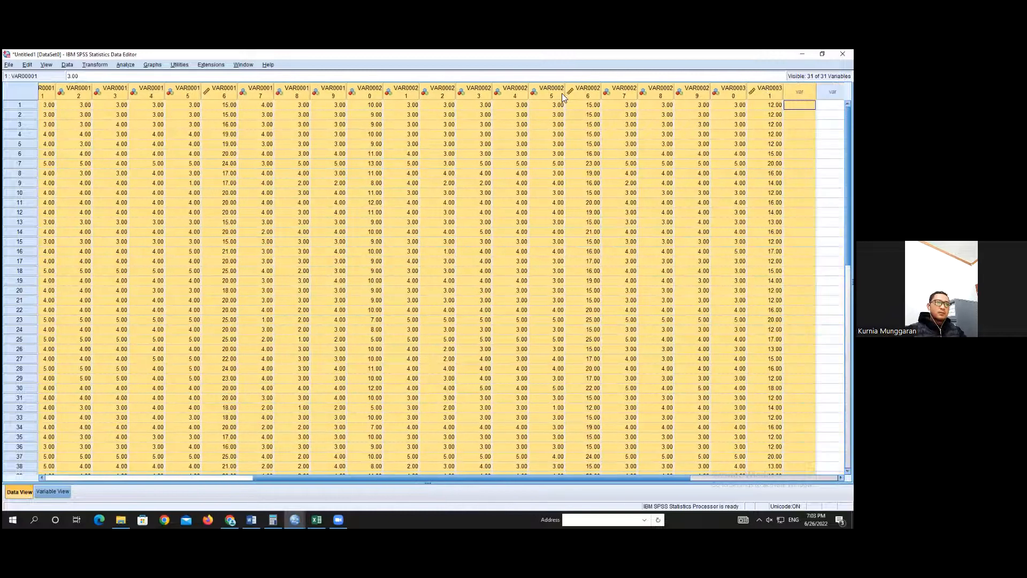
right_click(584, 161)
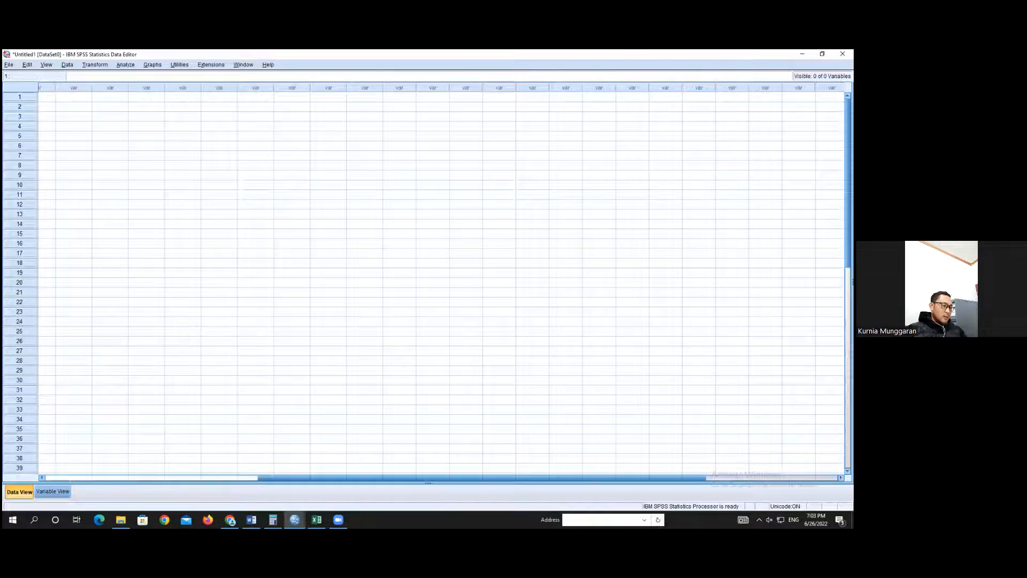
Step: Copy the Total X1 values of all 47 respondents from the Excel sheet into the first column of the SPSS dataset
left_click(316, 520)
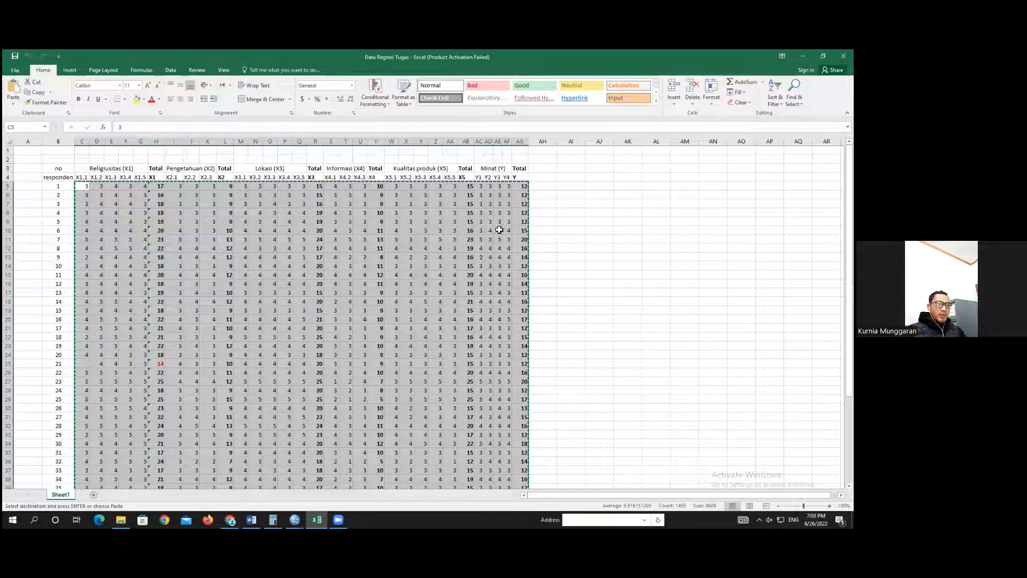
left_click(599, 230)
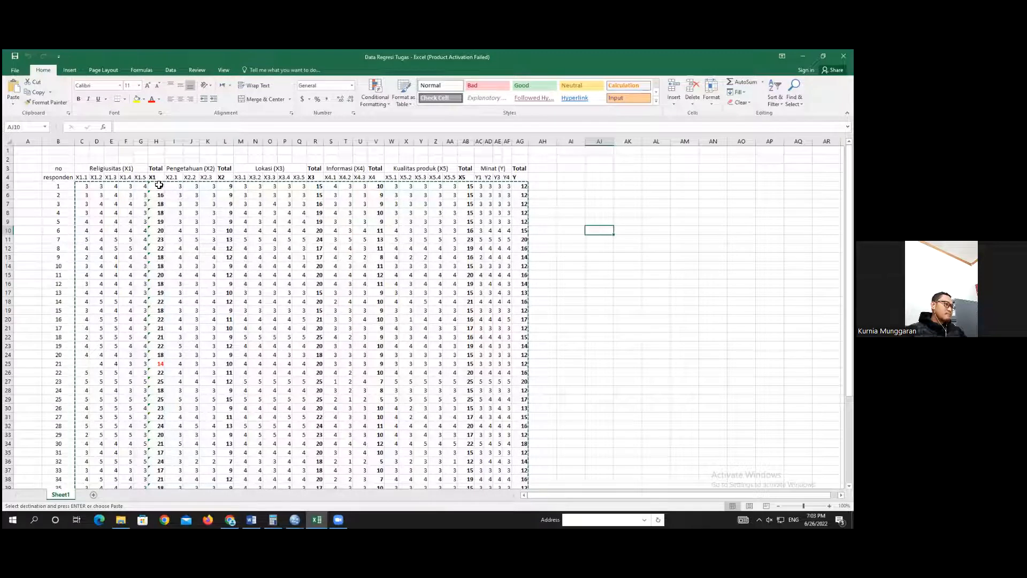
left_click_drag(159, 185, 161, 477)
left_click_drag(156, 478, 156, 471)
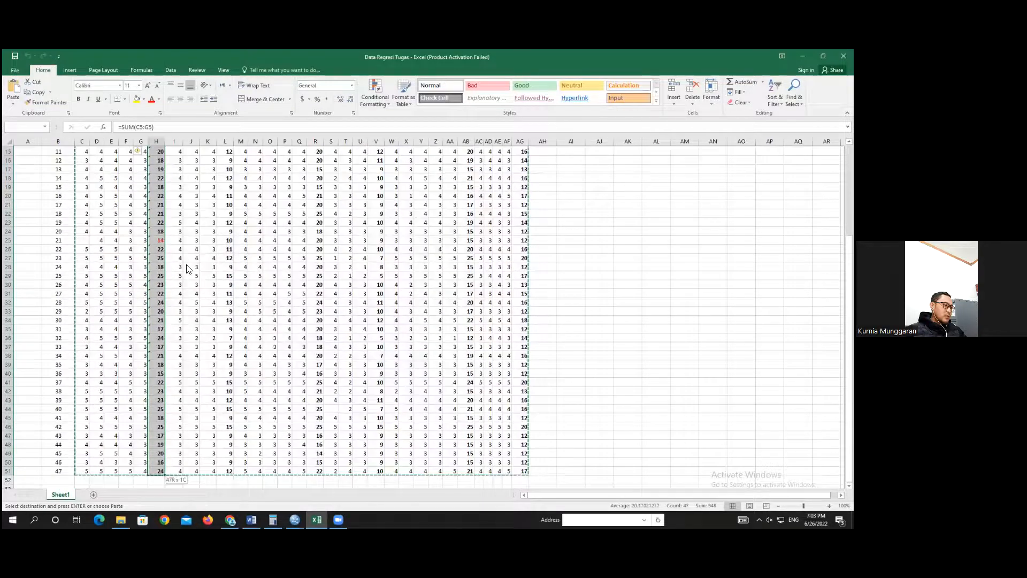
scroll(262, 482, "up", 5)
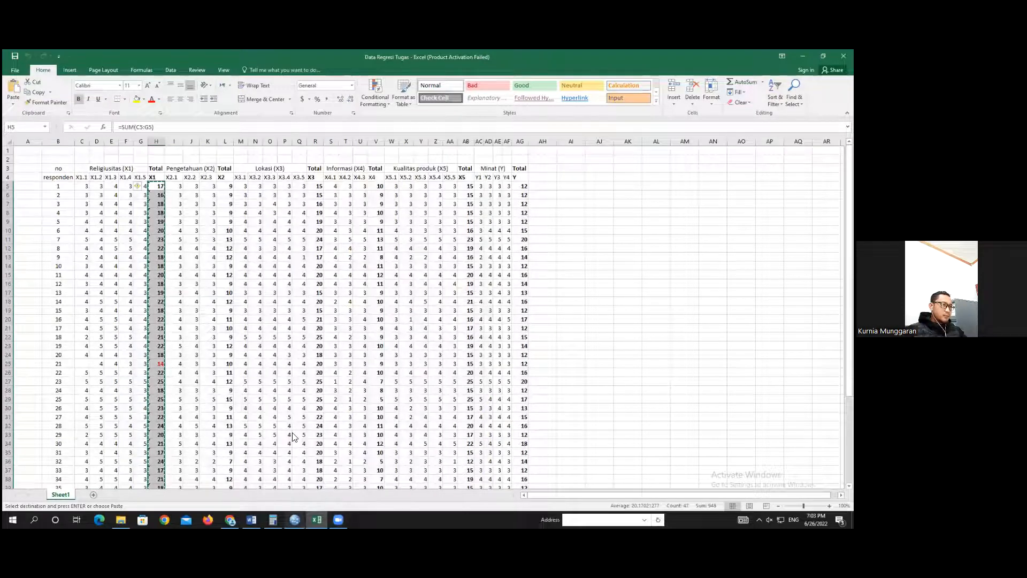
left_click(295, 520)
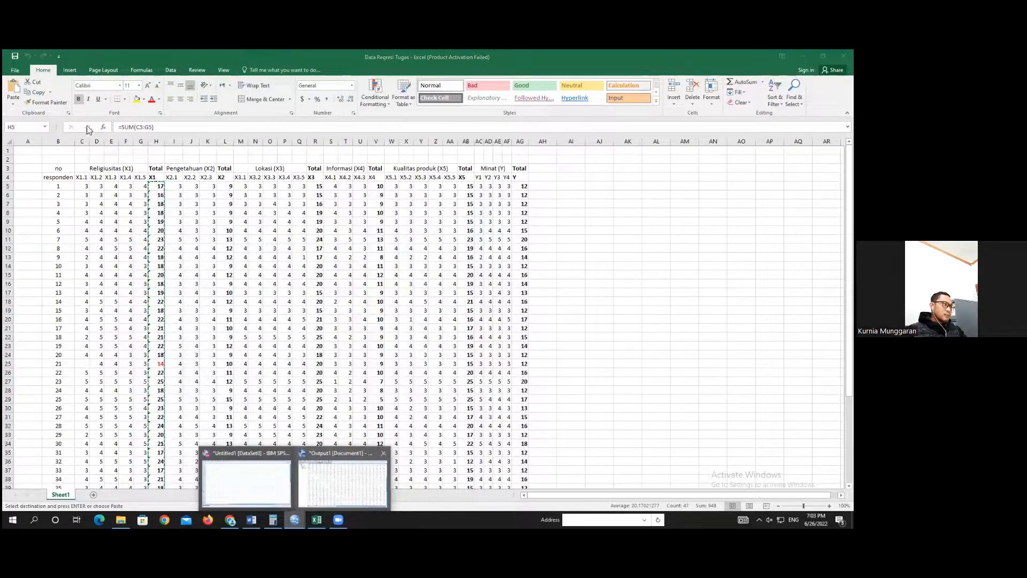
left_click(239, 478)
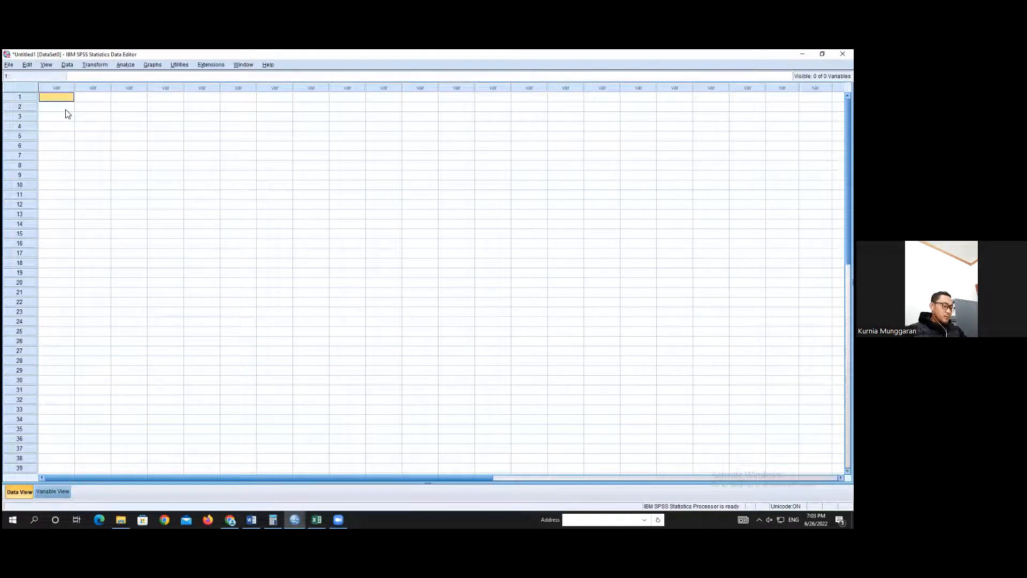
key("ctrl+v")
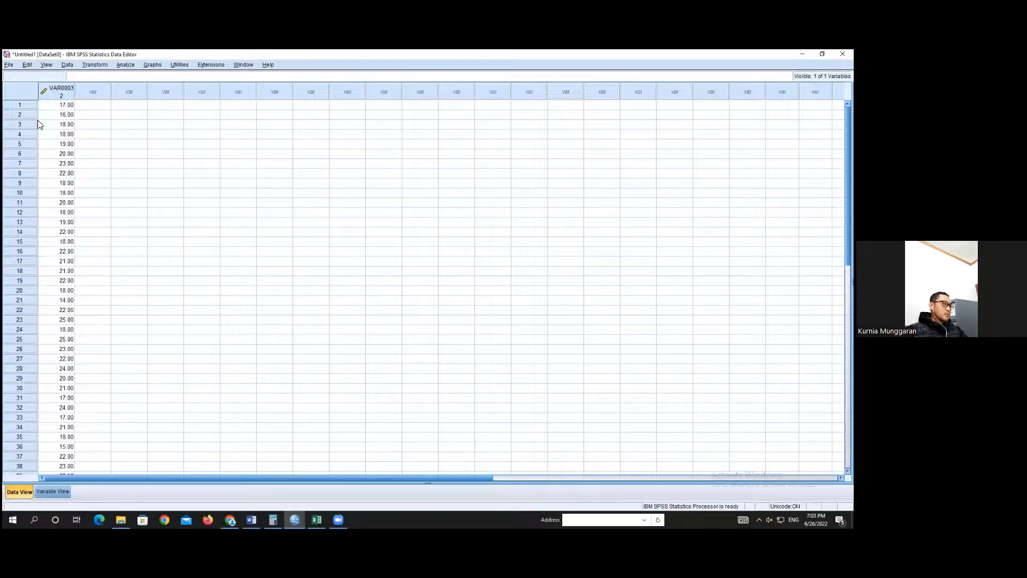
Step: Label the pasted variable RELIGIUSITAS and rename it X1
left_click(55, 491)
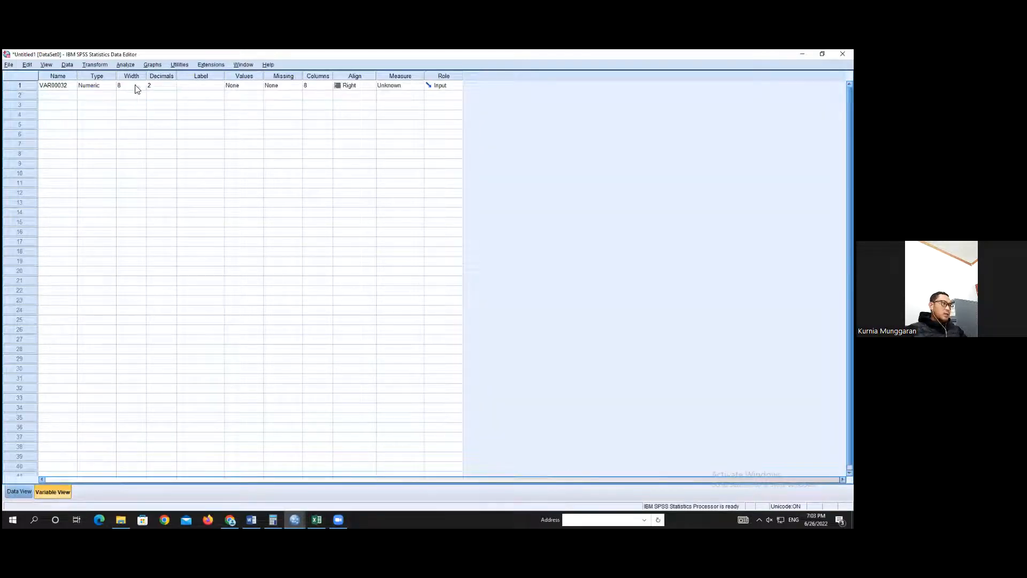
left_click(197, 76)
left_click(197, 85)
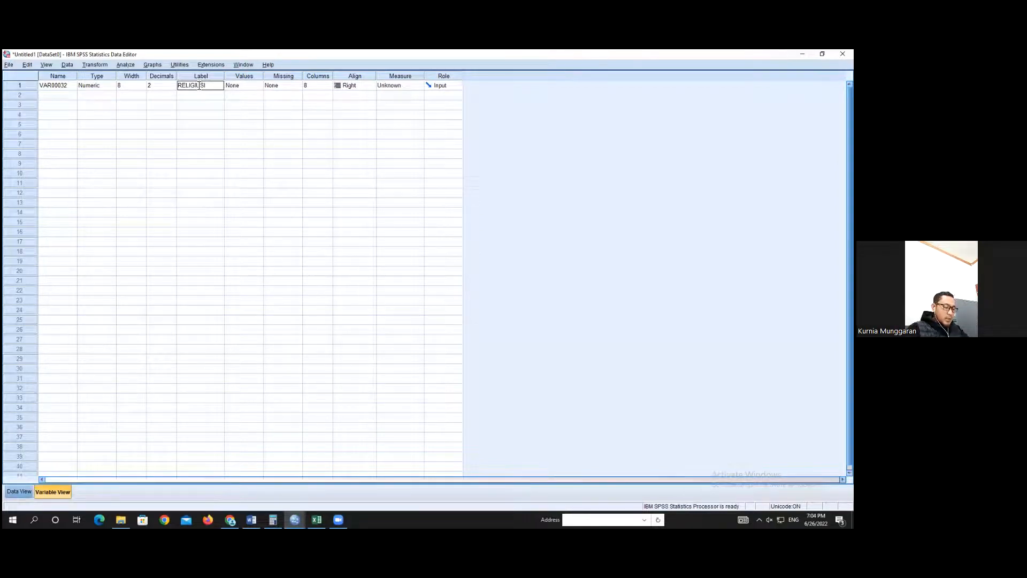
left_click(62, 85)
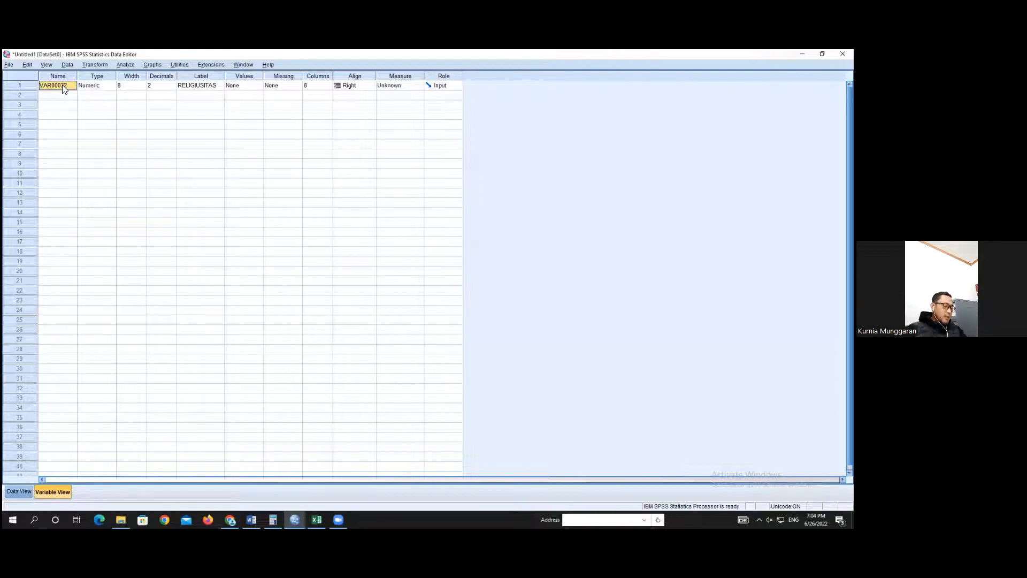
type("X")
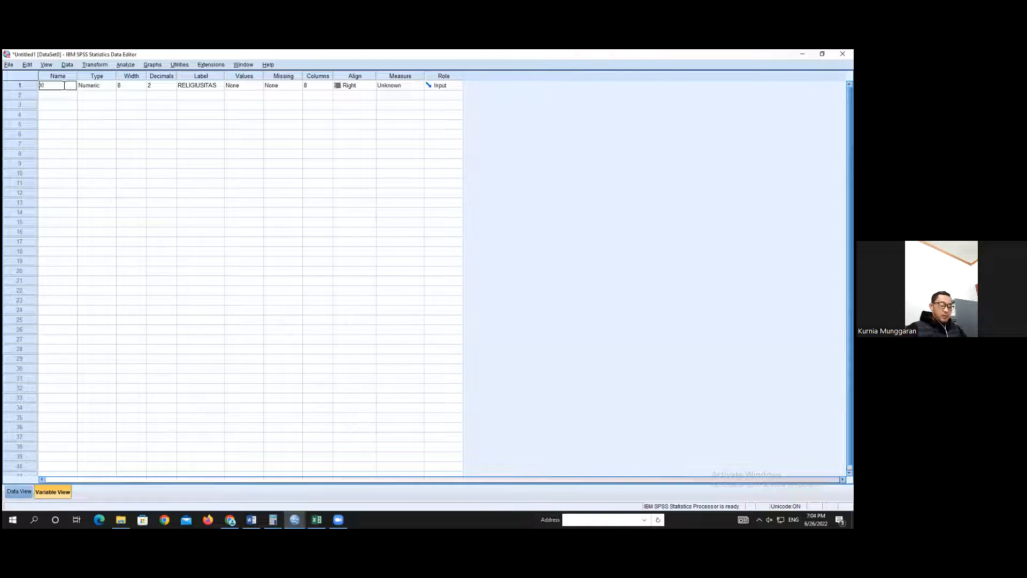
key("BackSpace")
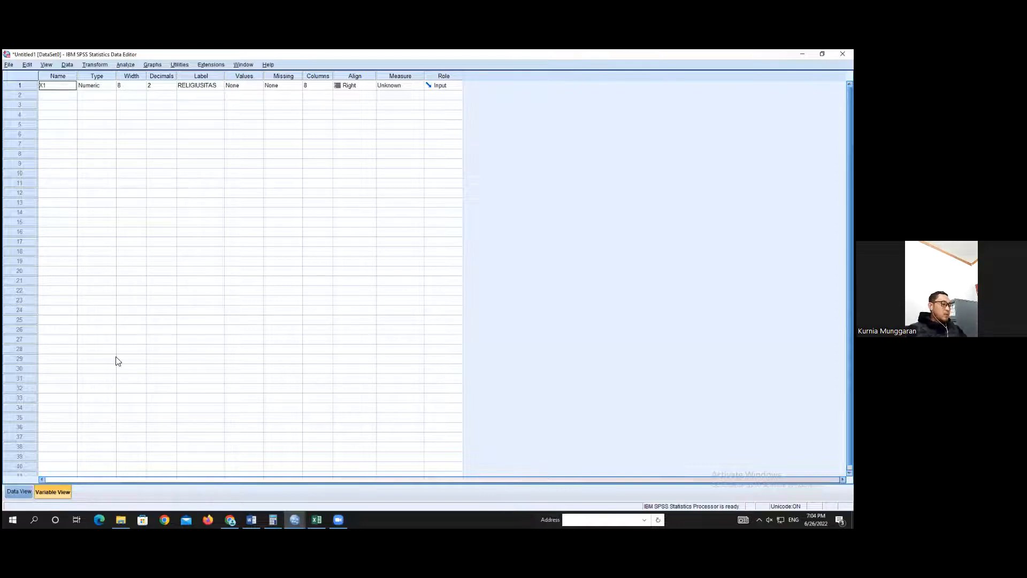
Step: Copy the Total X2 values of all 47 respondents from the Excel sheet into the second column of the SPSS dataset
left_click(317, 520)
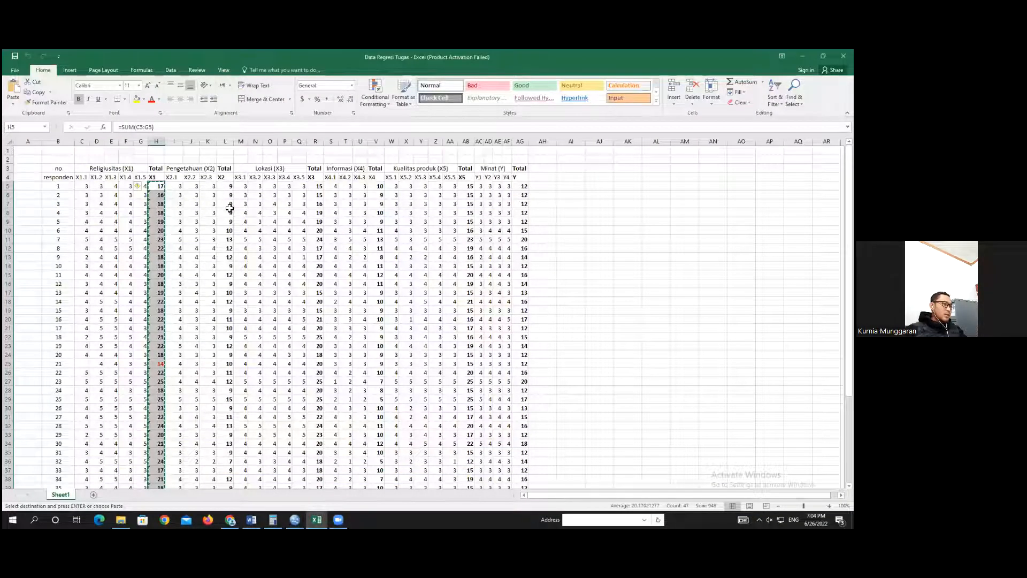
left_click_drag(229, 185, 227, 472)
right_click(226, 430)
left_click(250, 254)
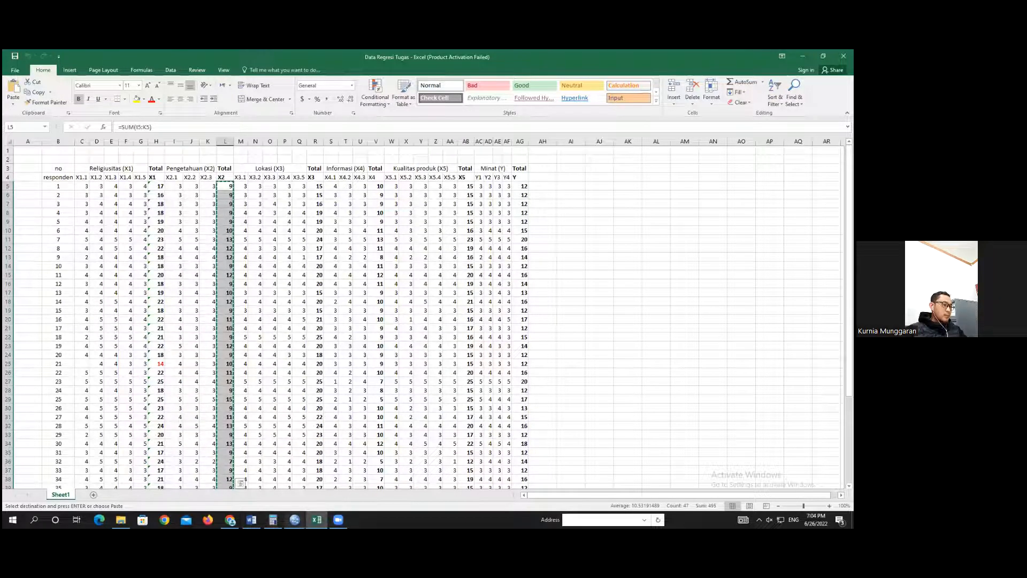
left_click(295, 520)
left_click(246, 481)
left_click(60, 96)
left_click(17, 489)
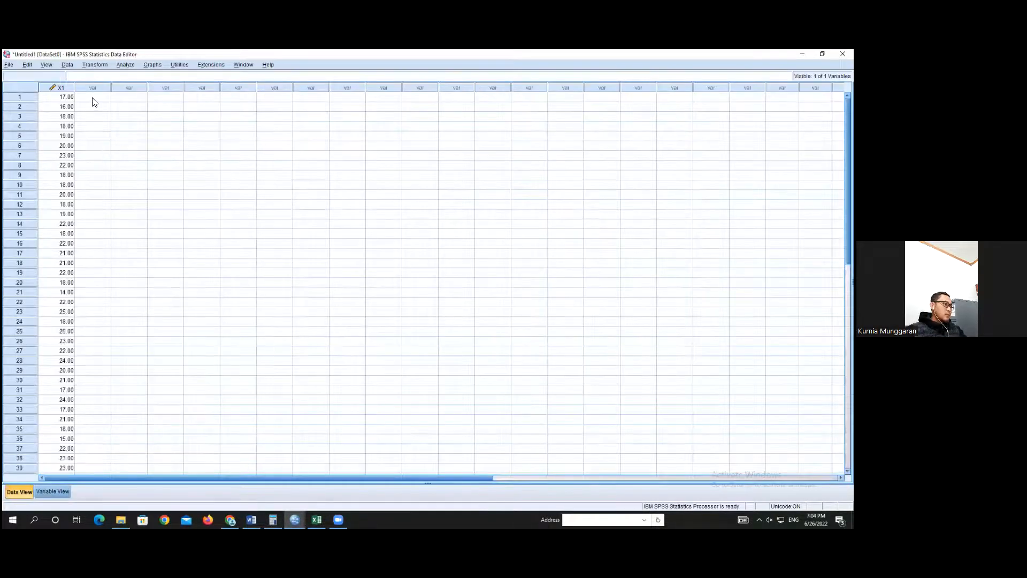
left_click(92, 99)
key("ctrl+v")
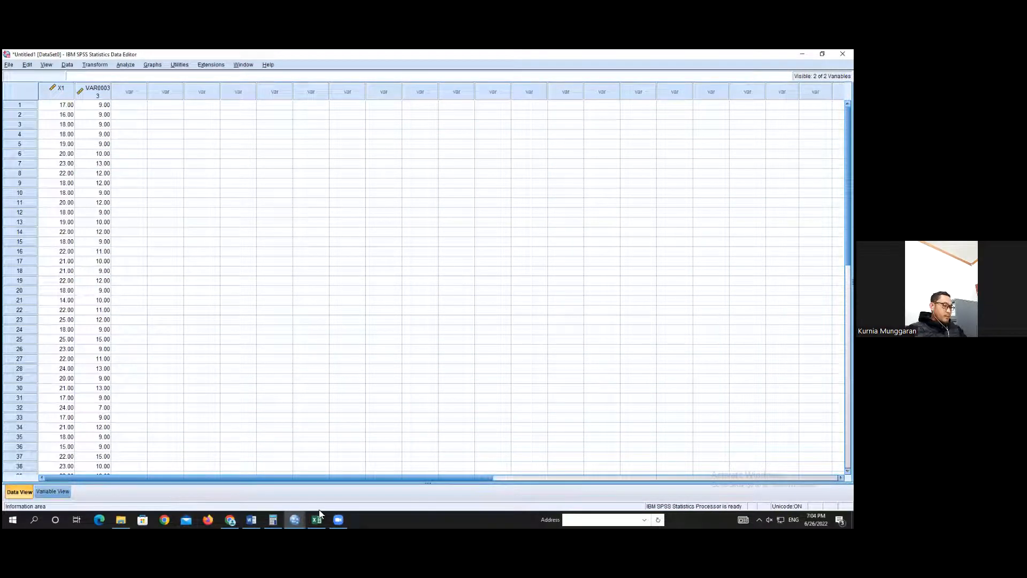
Step: Label the second variable PENGETAHUAN and rename it X2
left_click(54, 490)
left_click(202, 98)
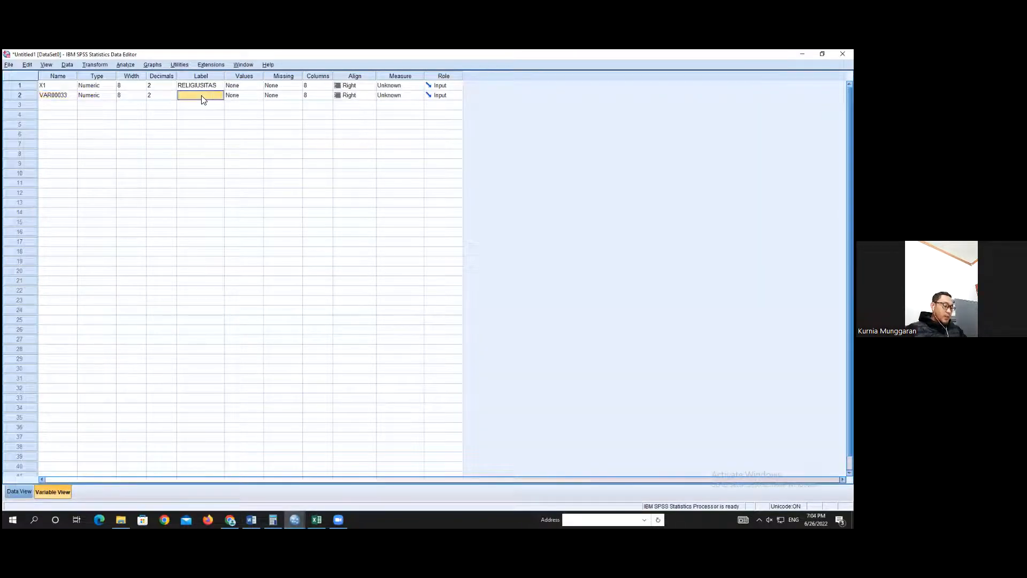
type("PENGE")
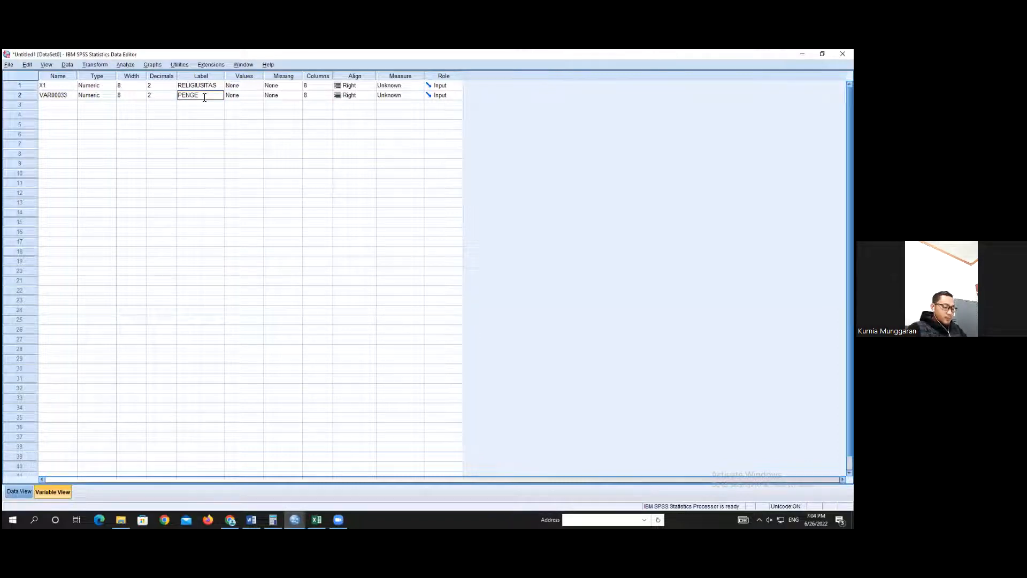
type("TAHUAN")
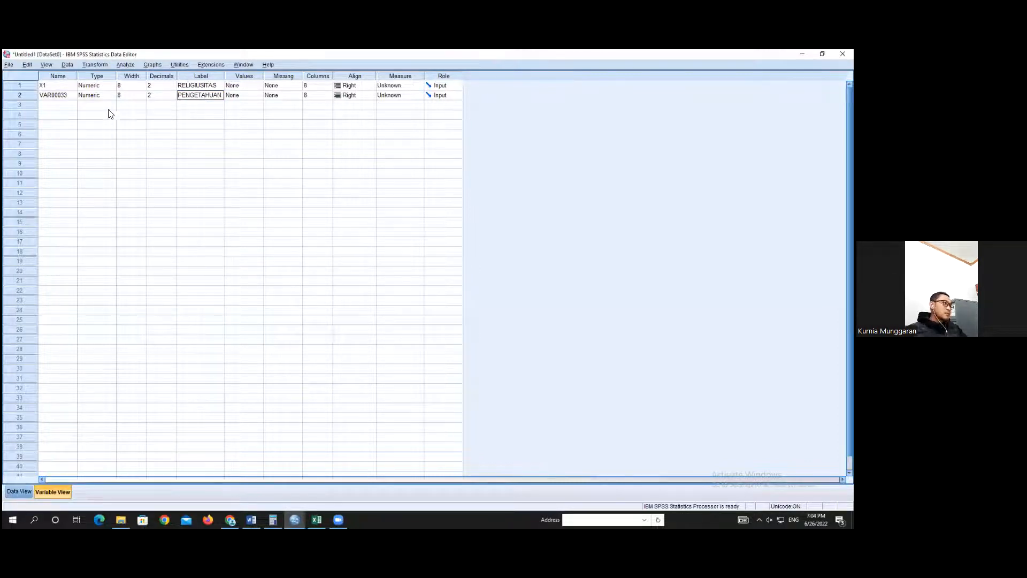
left_click(67, 98)
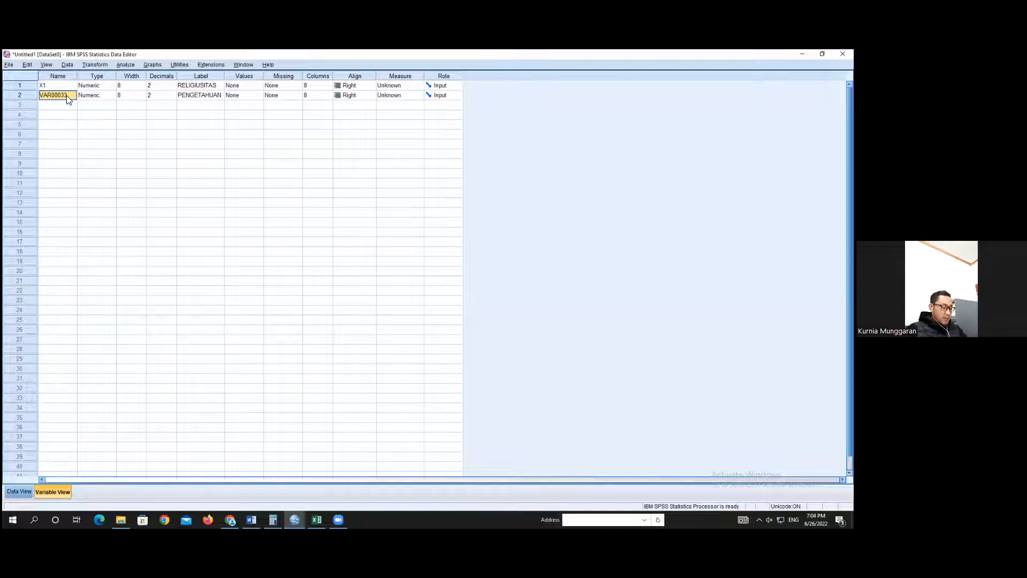
type("X2")
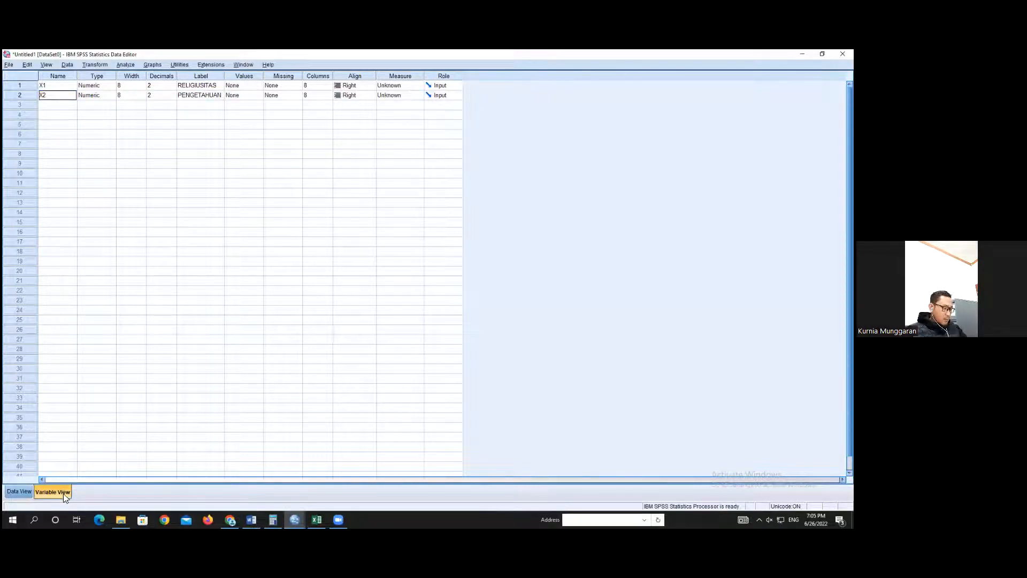
Step: Copy the Total X3 values of all 47 respondents from the Excel sheet into the third column of the SPSS dataset
left_click(316, 520)
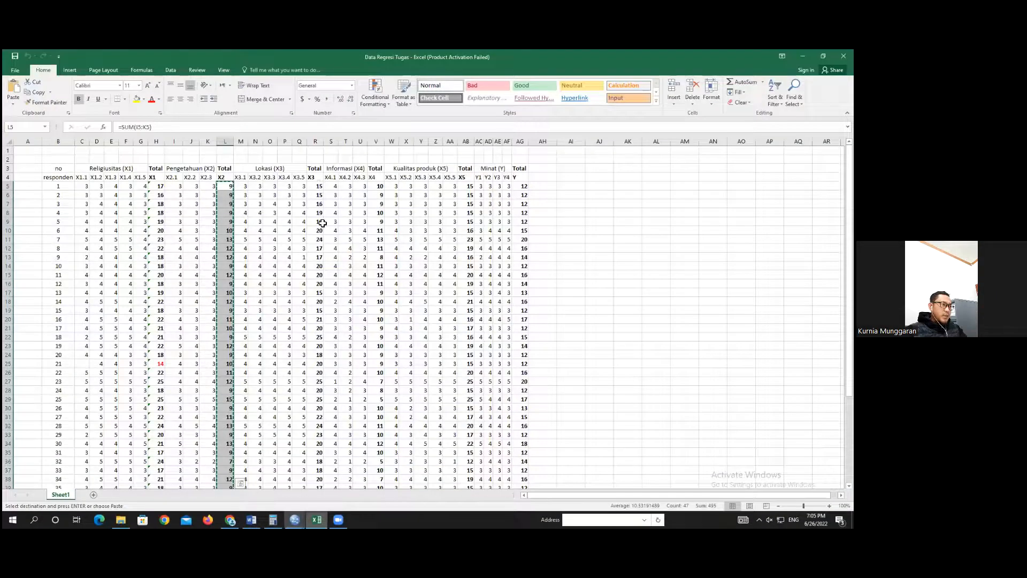
left_click_drag(315, 186, 291, 397)
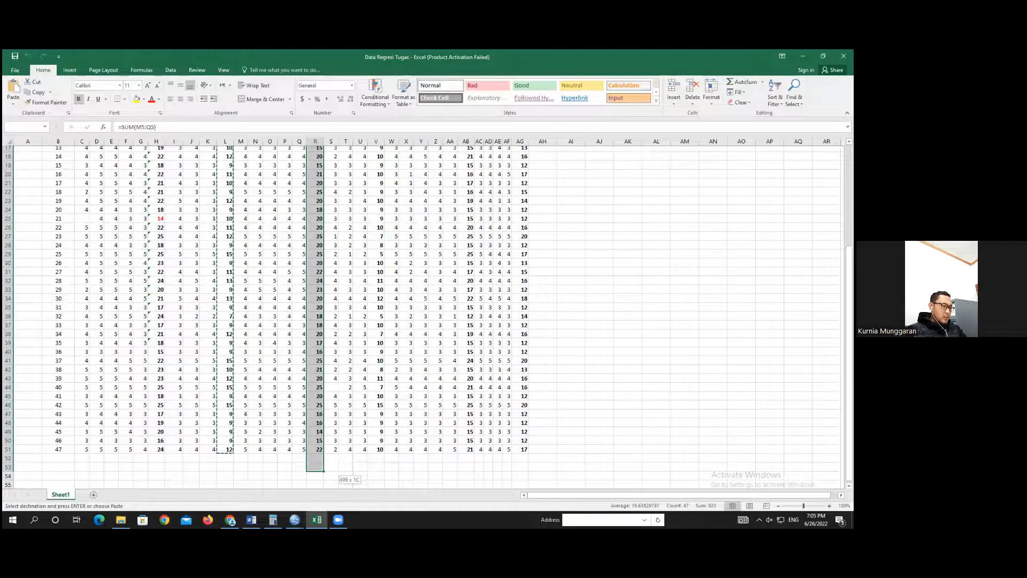
left_click_drag(321, 466, 316, 428)
right_click(316, 428)
left_click(335, 254)
scroll(225, 214, "up", 6)
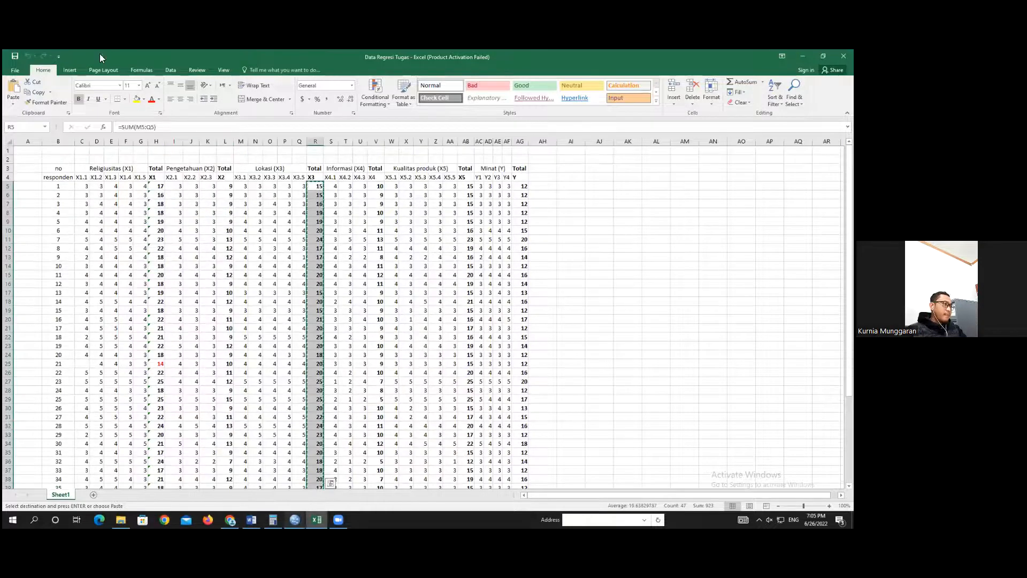
left_click(295, 519)
left_click(246, 481)
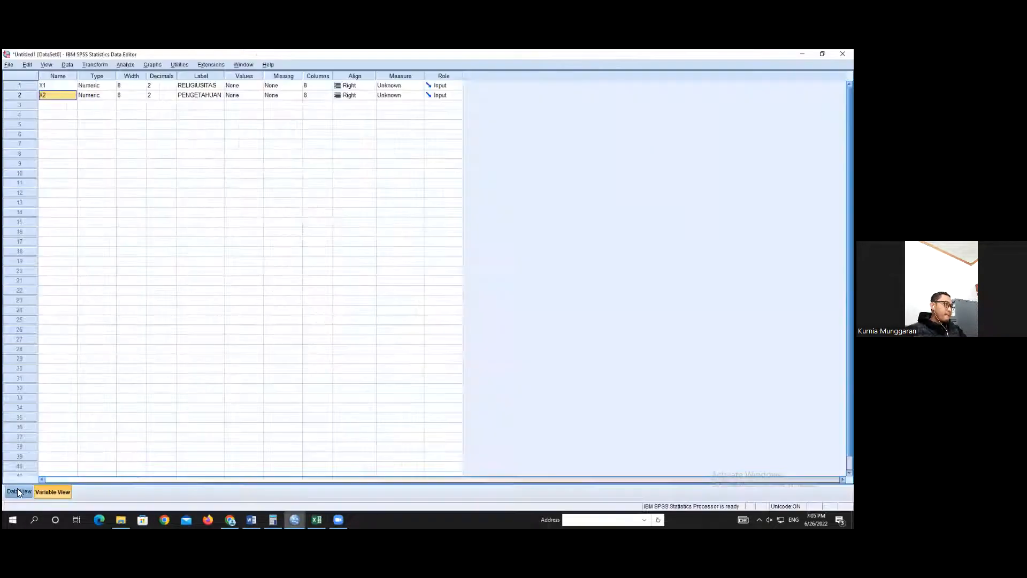
key("ctrl+t")
left_click(130, 99)
right_click(131, 100)
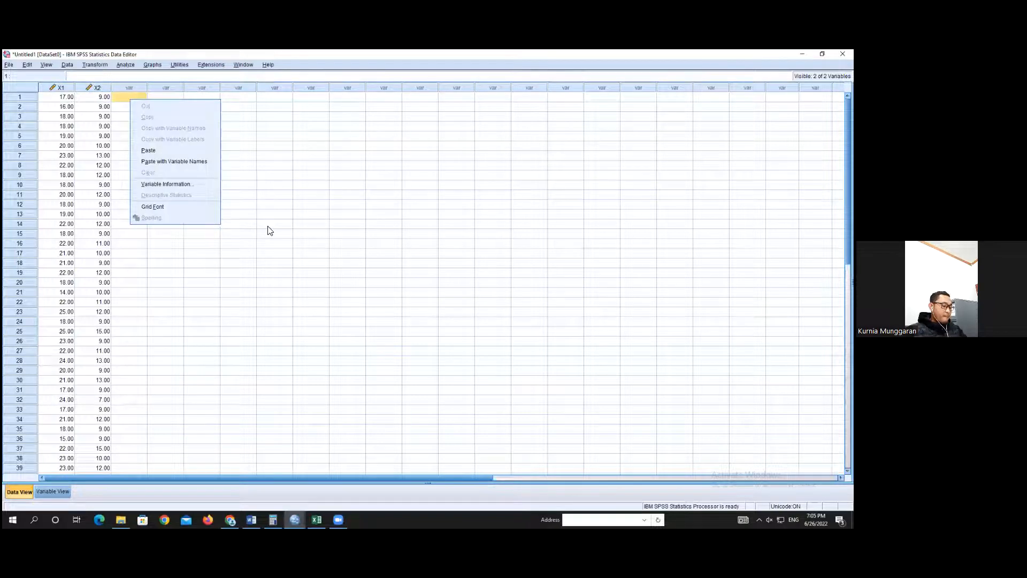
key("p")
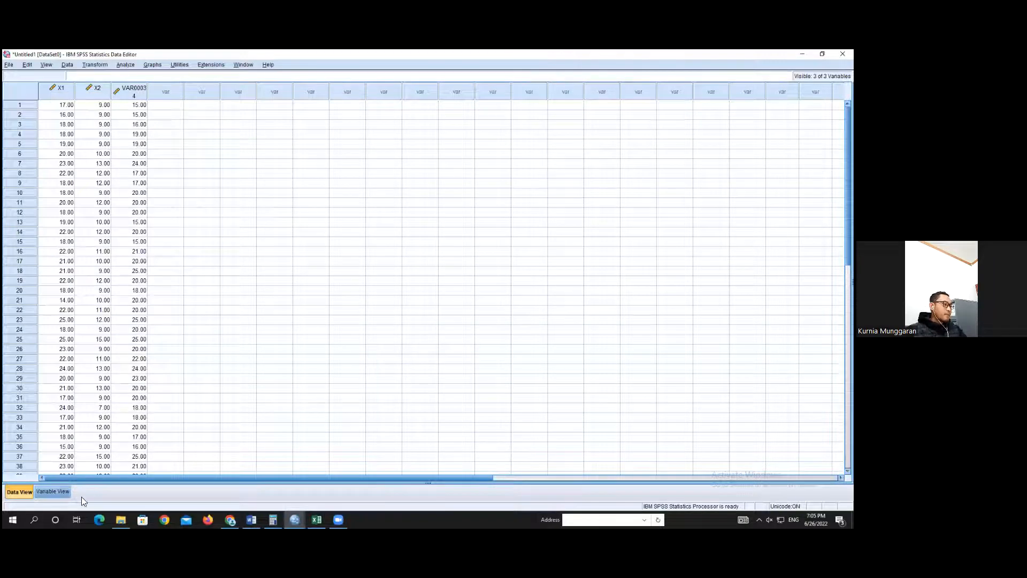
Step: Label the third variable LOKASI and rename it X3
key("ctrl+t")
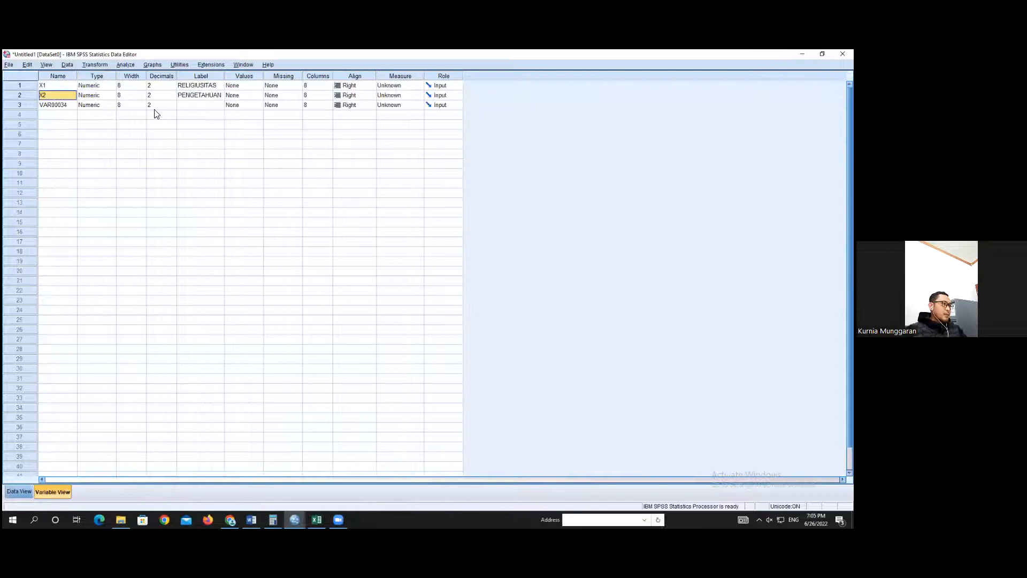
left_click(199, 106)
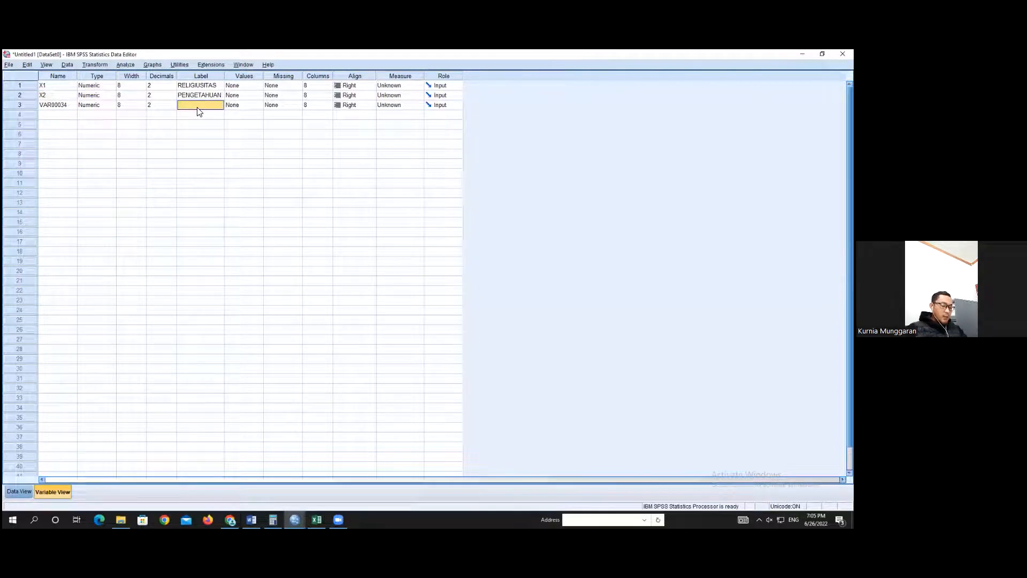
type("LOKASI")
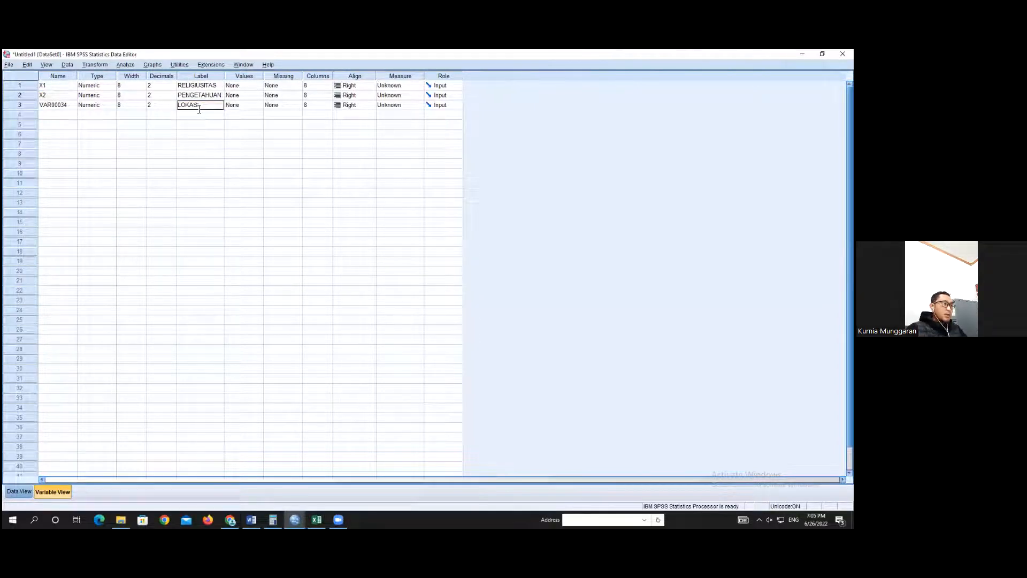
left_click(57, 109)
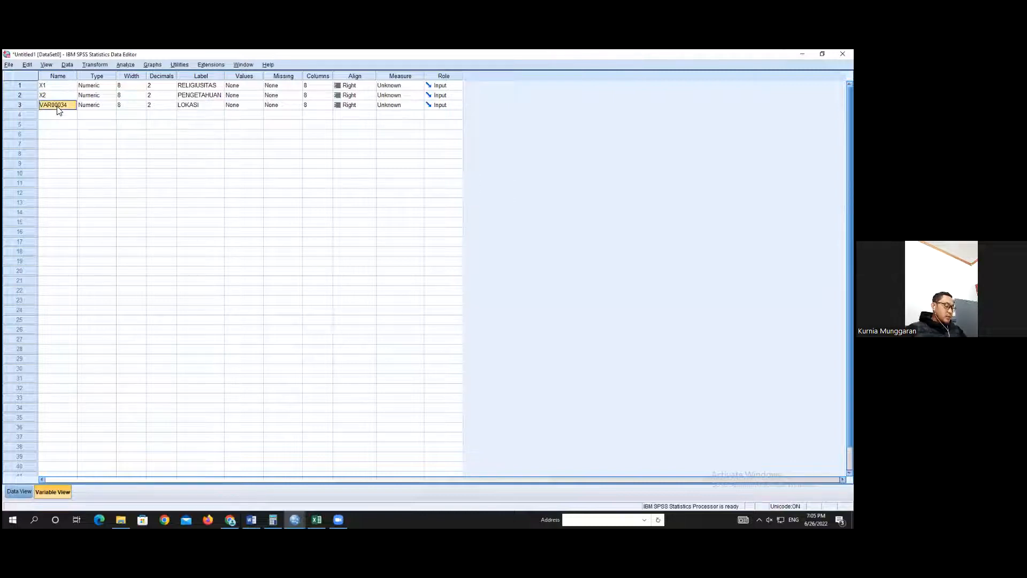
type("X3")
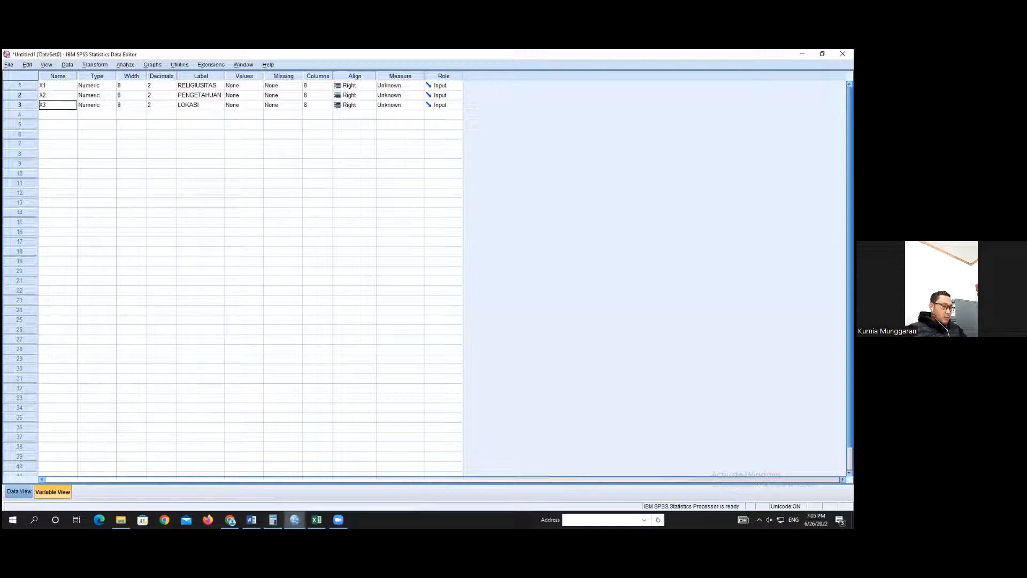
Step: Copy the Total Y values of all 47 respondents from the Excel sheet into the fourth column of the SPSS dataset
left_click(318, 520)
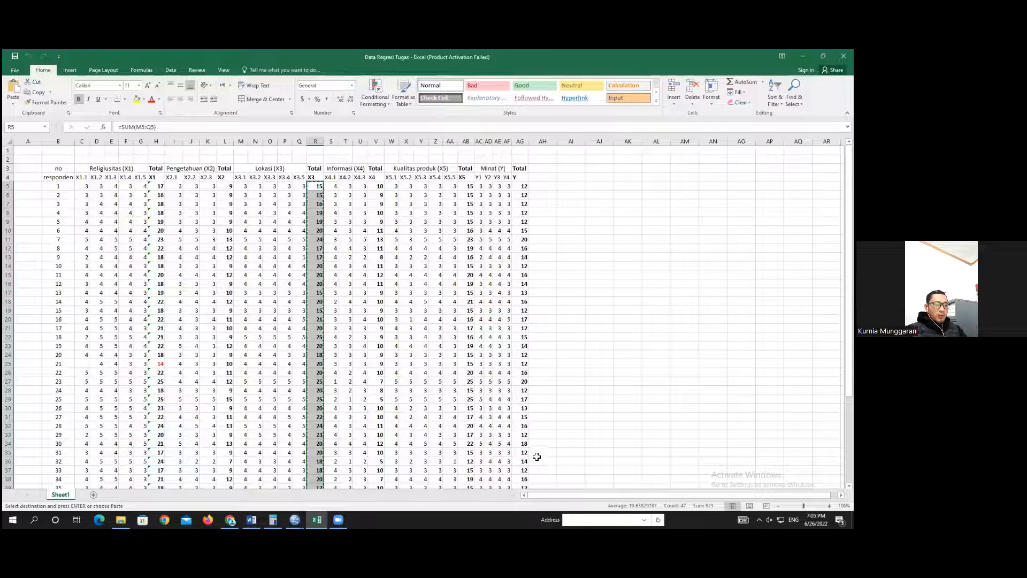
left_click_drag(525, 185, 526, 473)
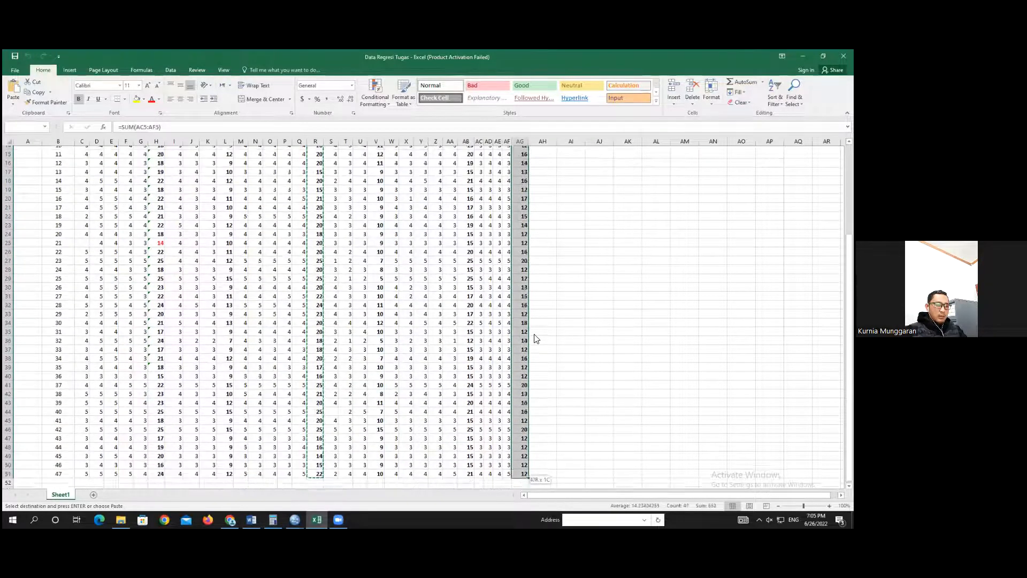
right_click(527, 284)
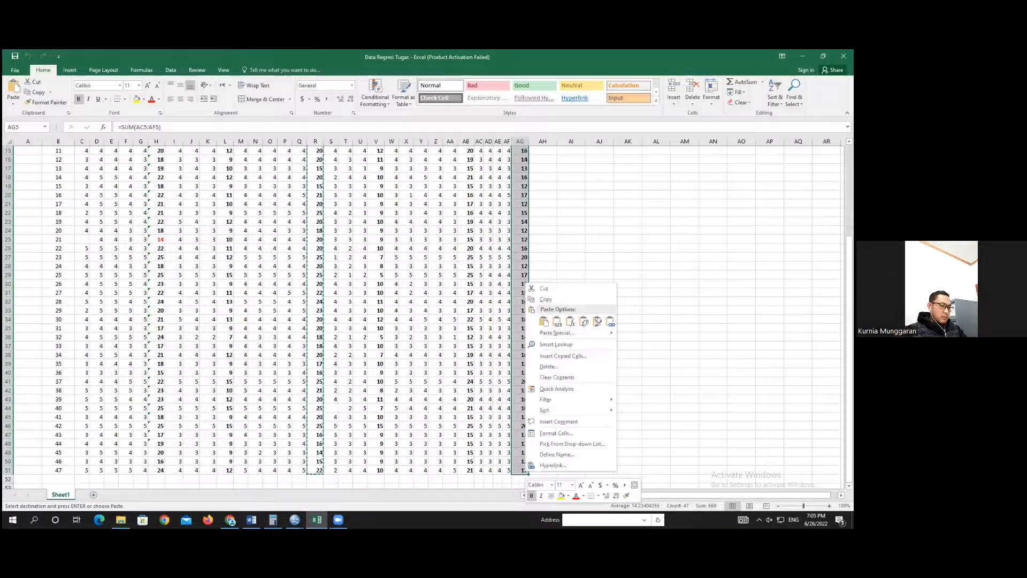
left_click(546, 299)
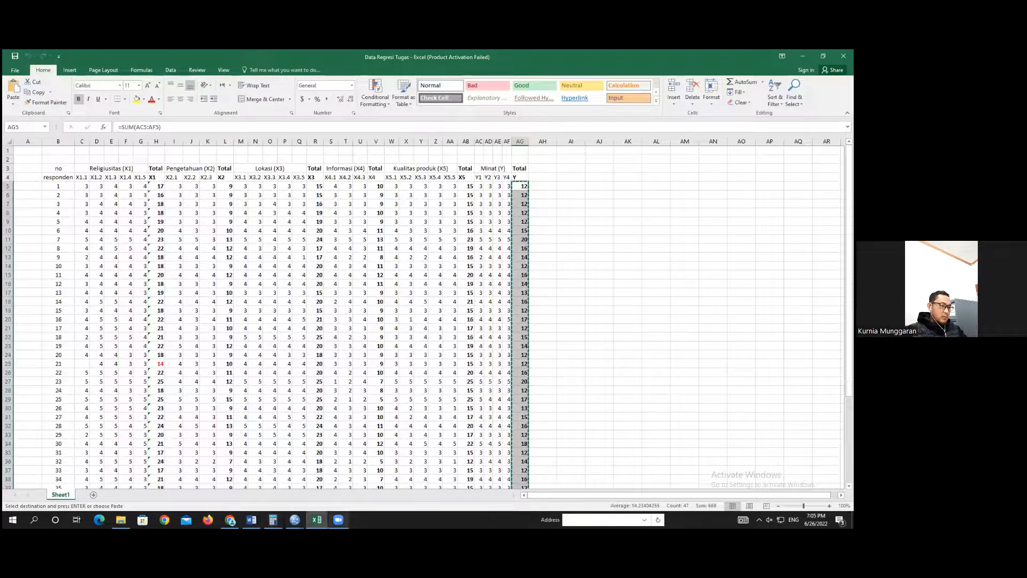
mouse_move(295, 520)
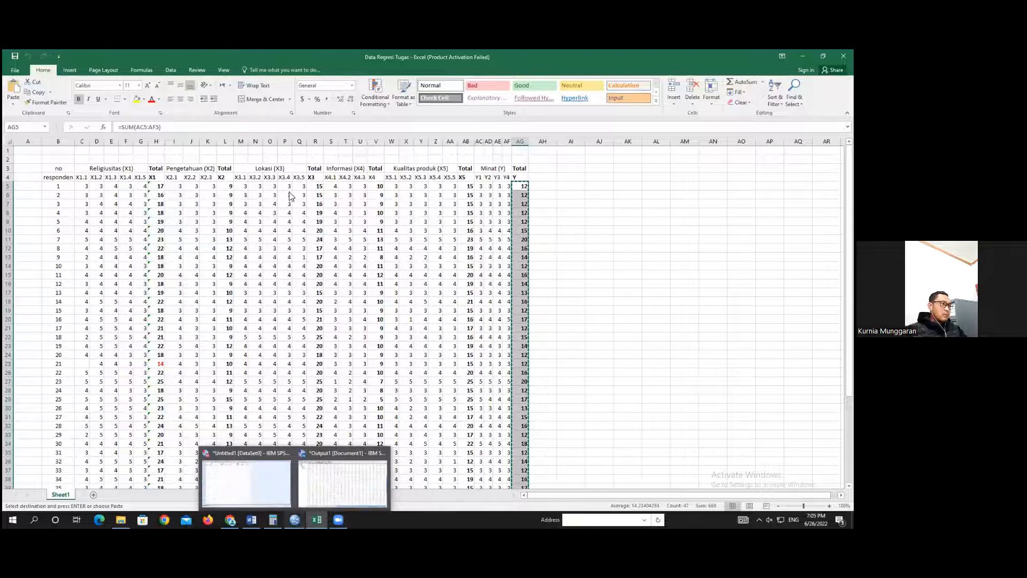
left_click(247, 483)
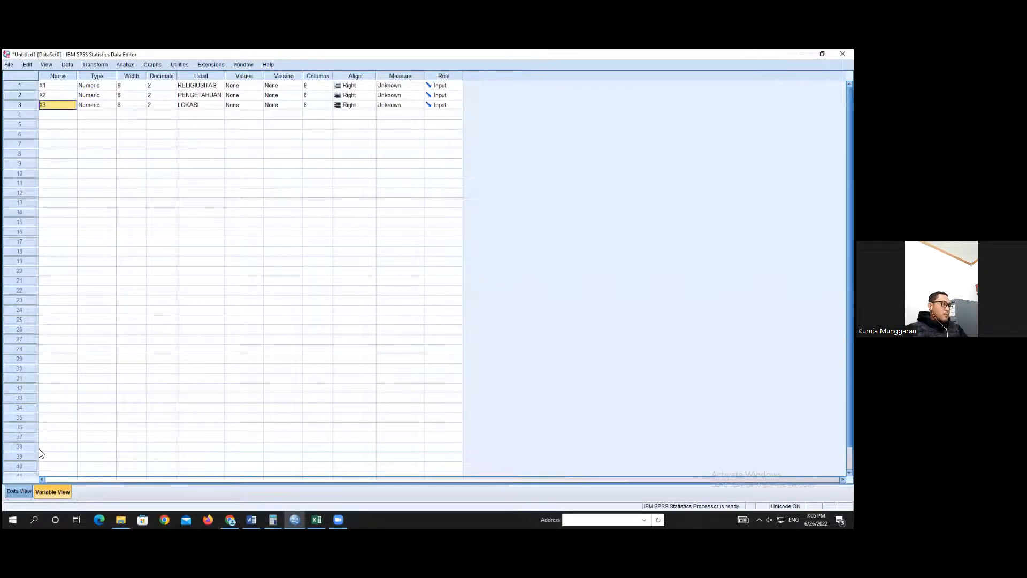
key("ctrl+t")
left_click(163, 100)
key("ctrl+v")
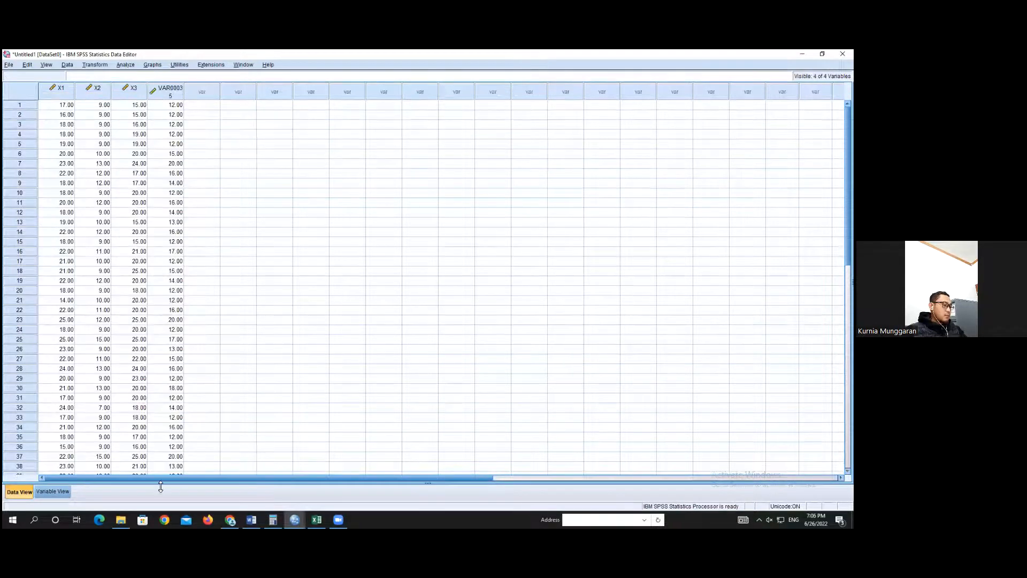
Step: Label the fourth variable MINAT and rename it Y1
left_click(45, 490)
left_click(200, 116)
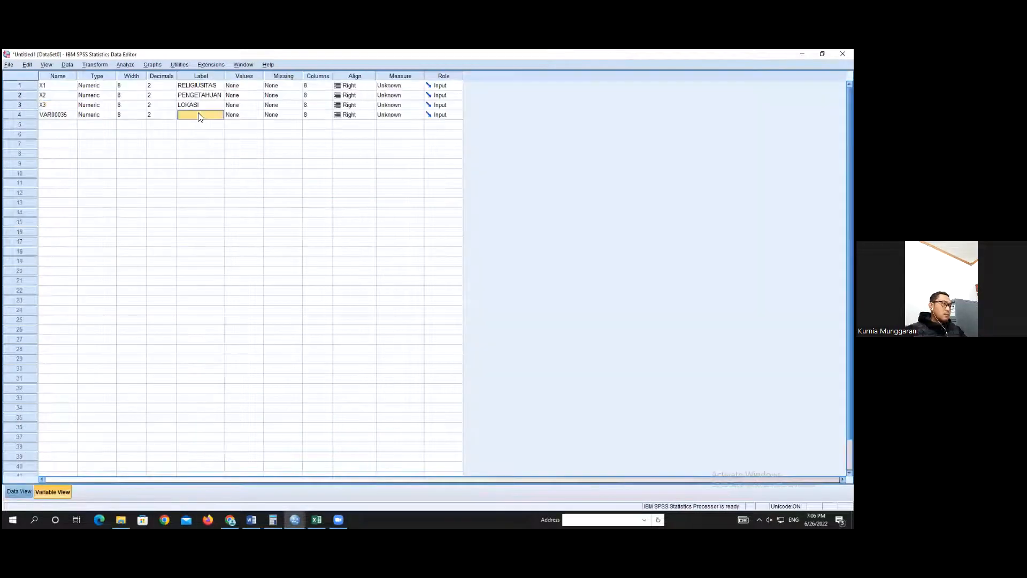
type("MINAT")
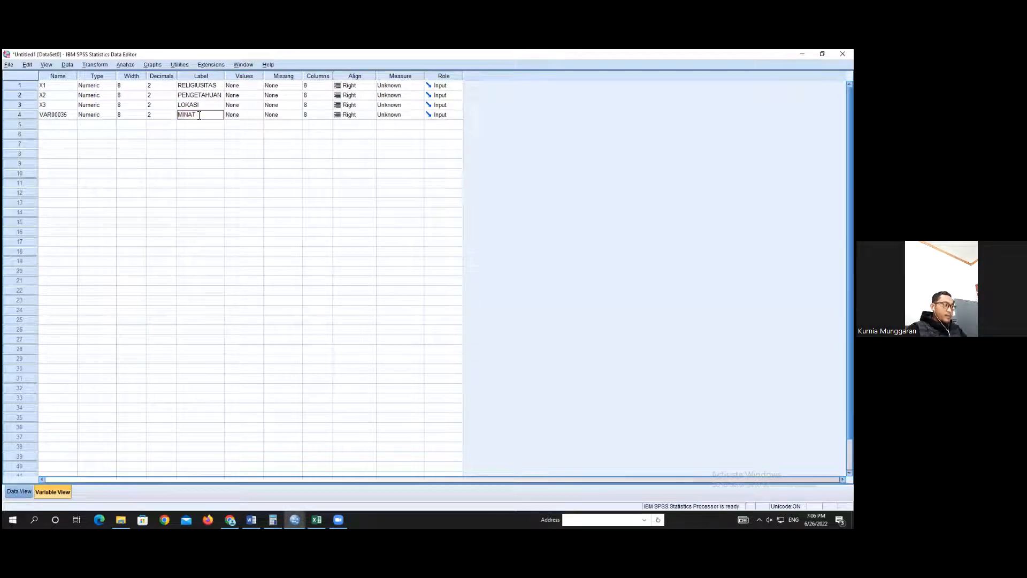
left_click(67, 116)
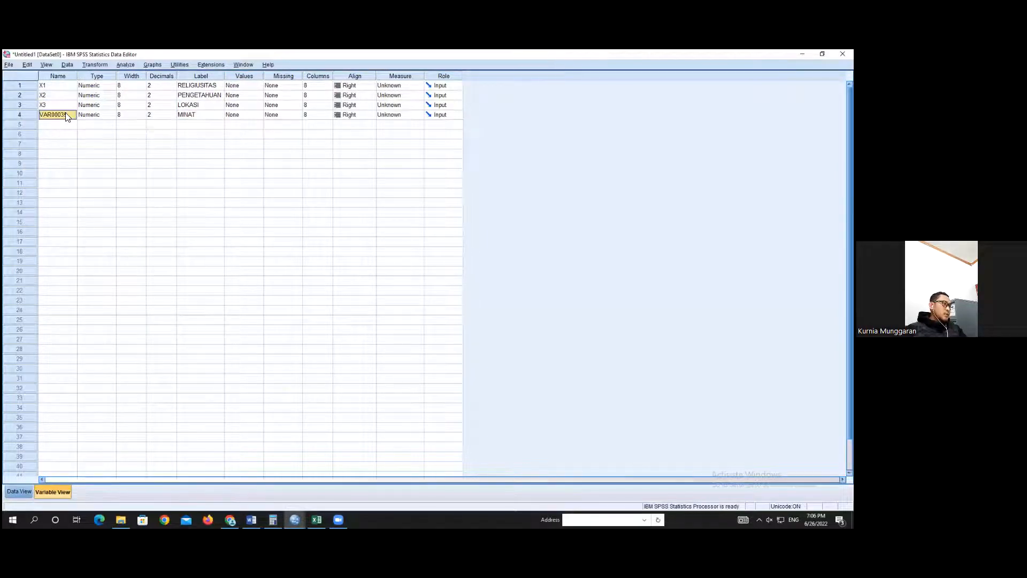
type("Y1")
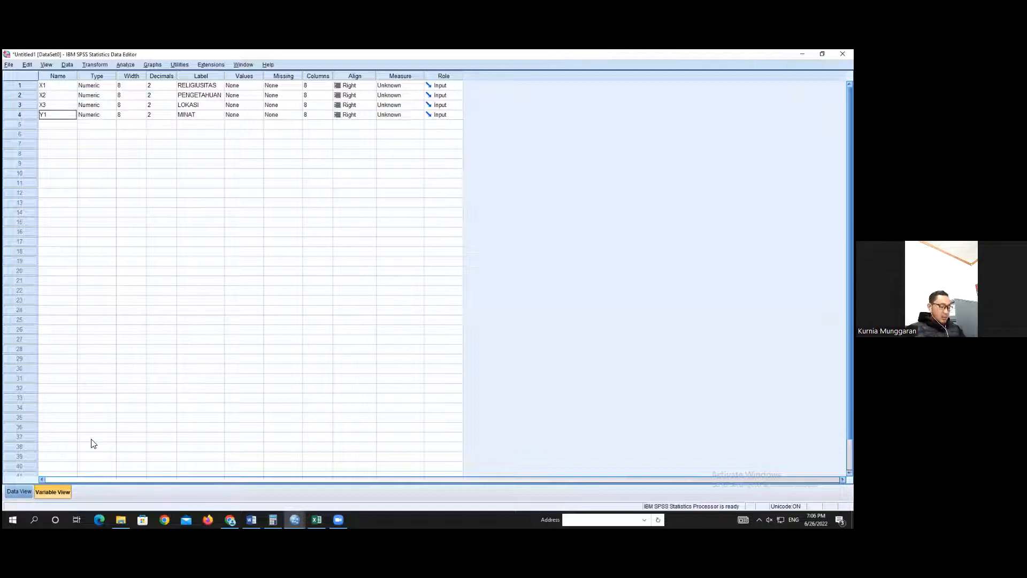
Step: Run a reliability analysis with the Alpha model on RELIGIUSITAS, PENGETAHUAN, LOKASI and MINAT and view its output
left_click(131, 64)
mouse_move(145, 105)
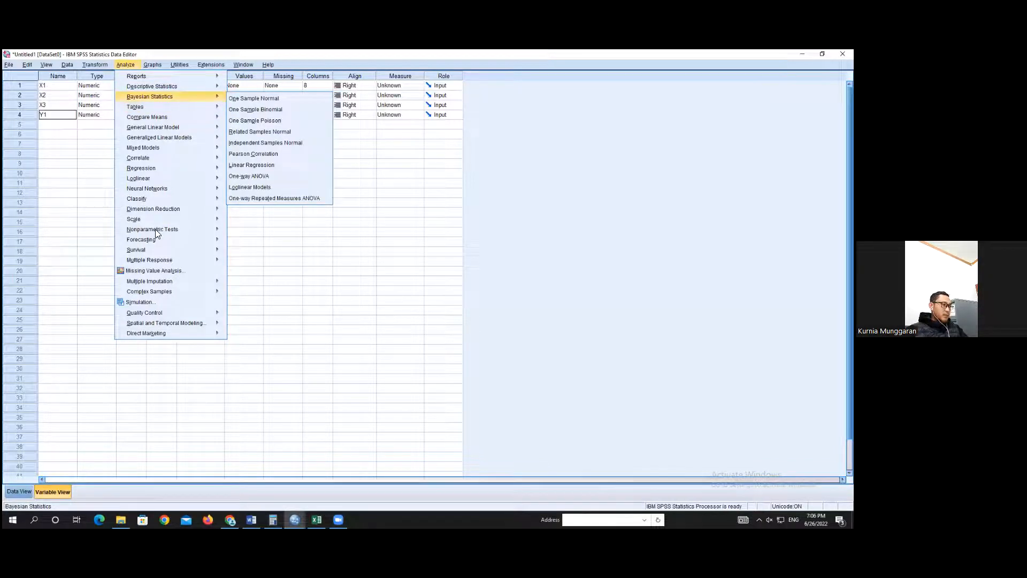
mouse_move(147, 219)
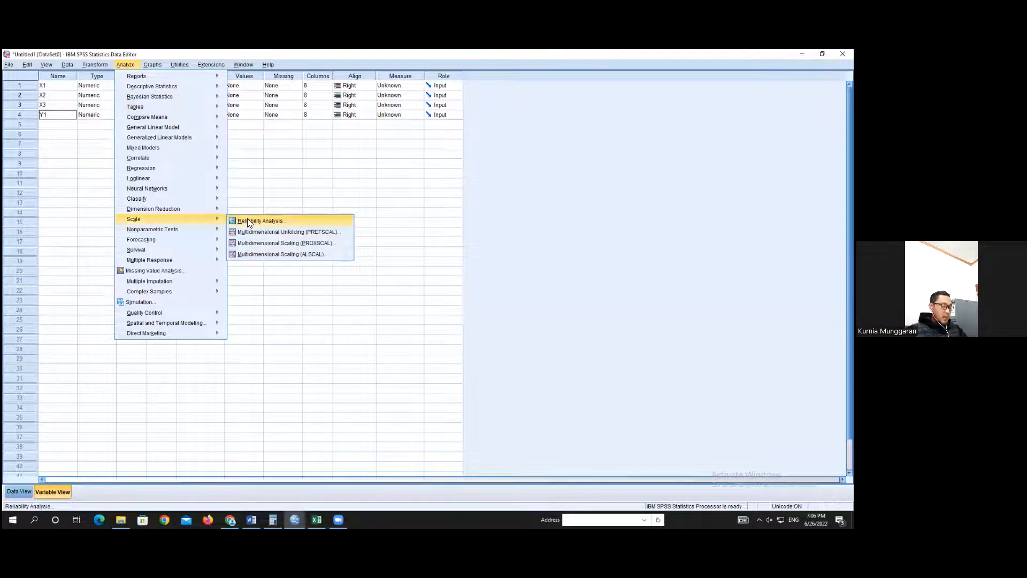
left_click(257, 221)
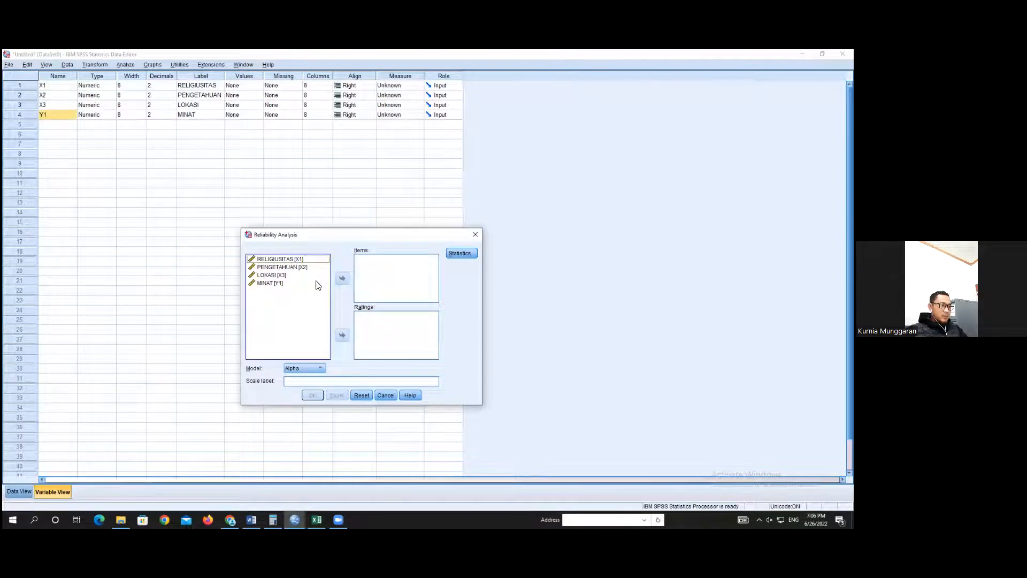
left_click(302, 259)
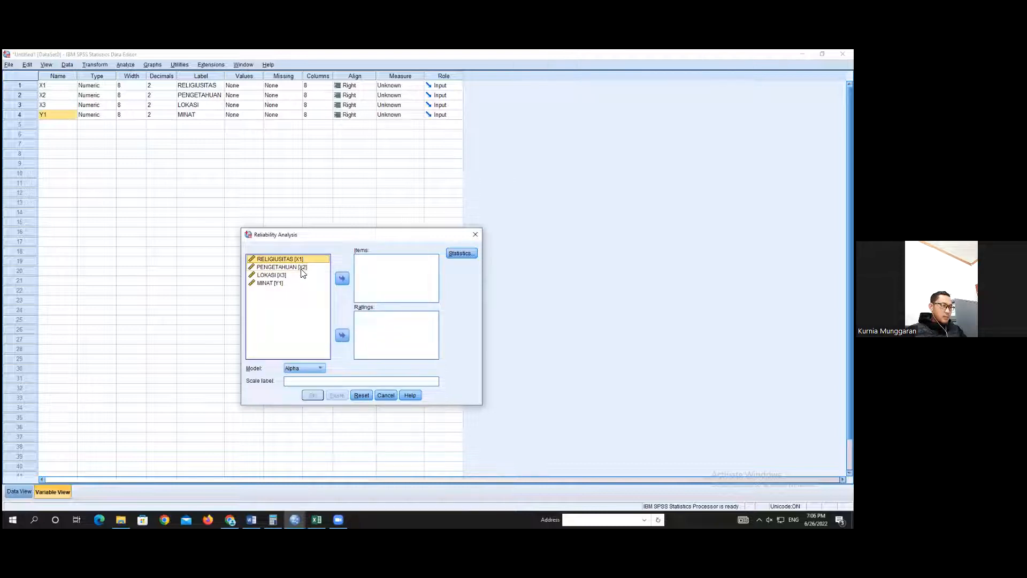
left_click(301, 268)
left_click(295, 260)
left_click(282, 275, "shift")
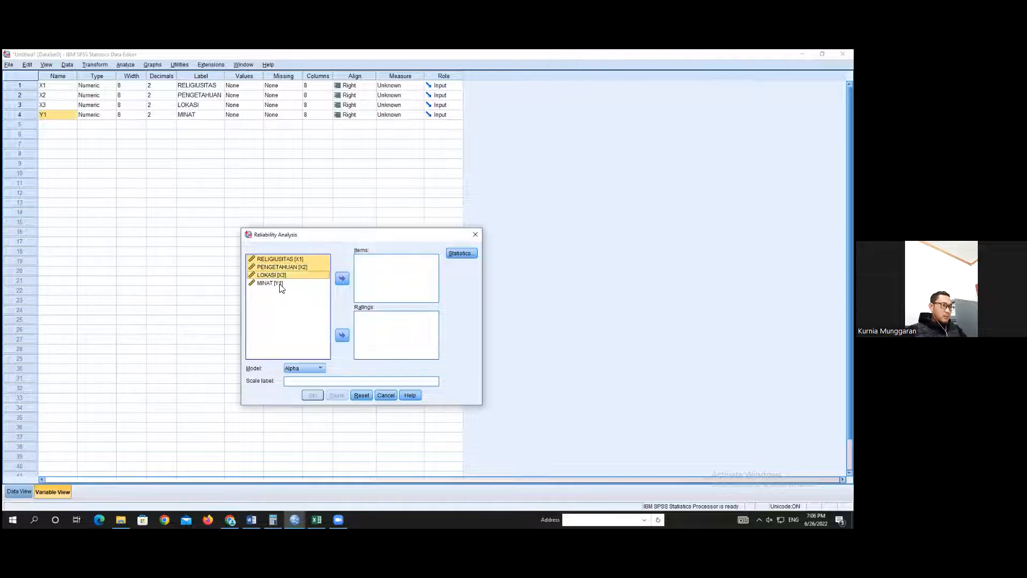
left_click(319, 283, "shift")
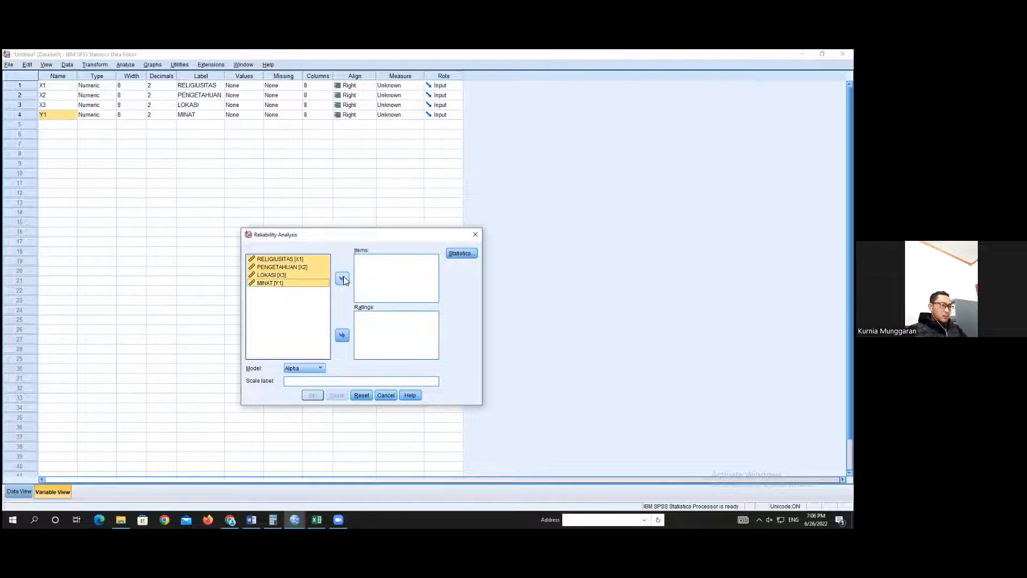
left_click(342, 278)
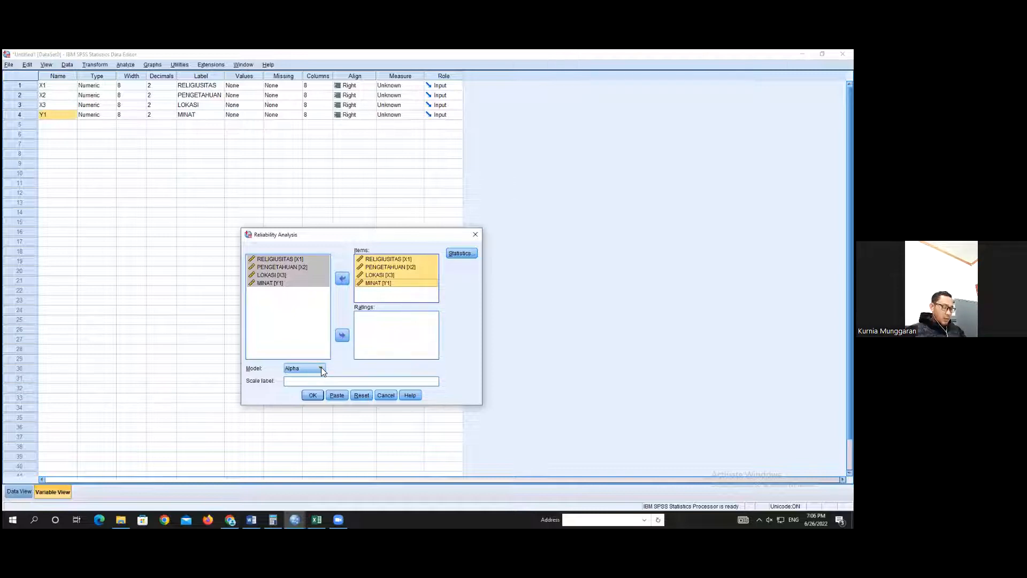
left_click(313, 396)
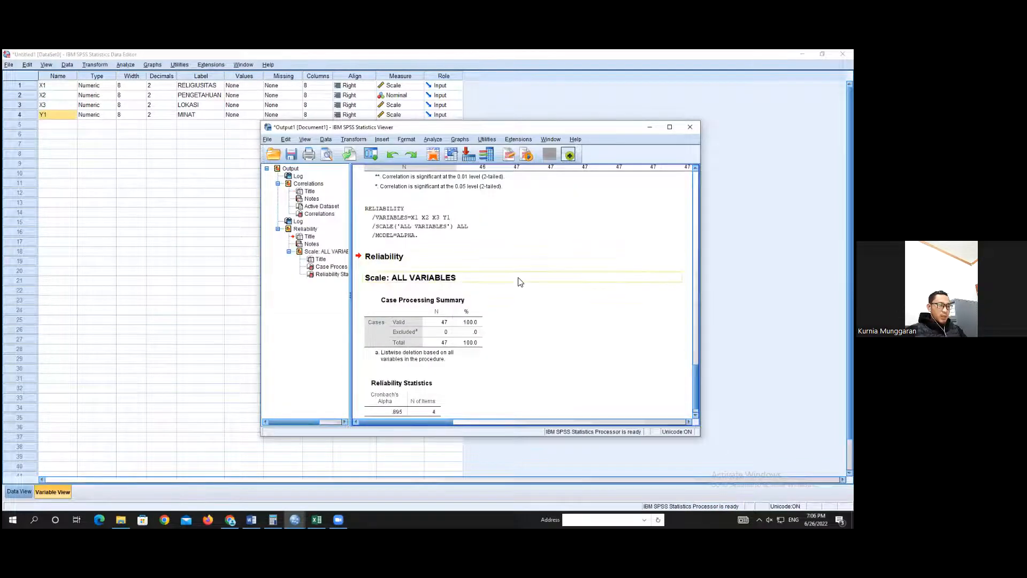
scroll(484, 263, "down", 1)
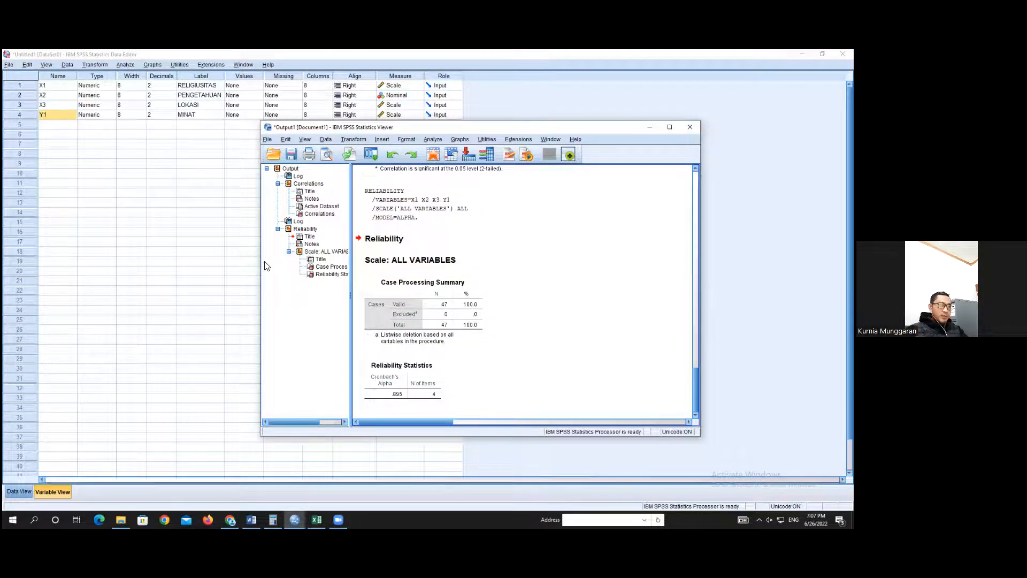
Step: Set up a linear regression with MINAT as dependent variable and RELIGIUSITAS, PENGETAHUAN and LOKASI as independent variables
left_click(197, 214)
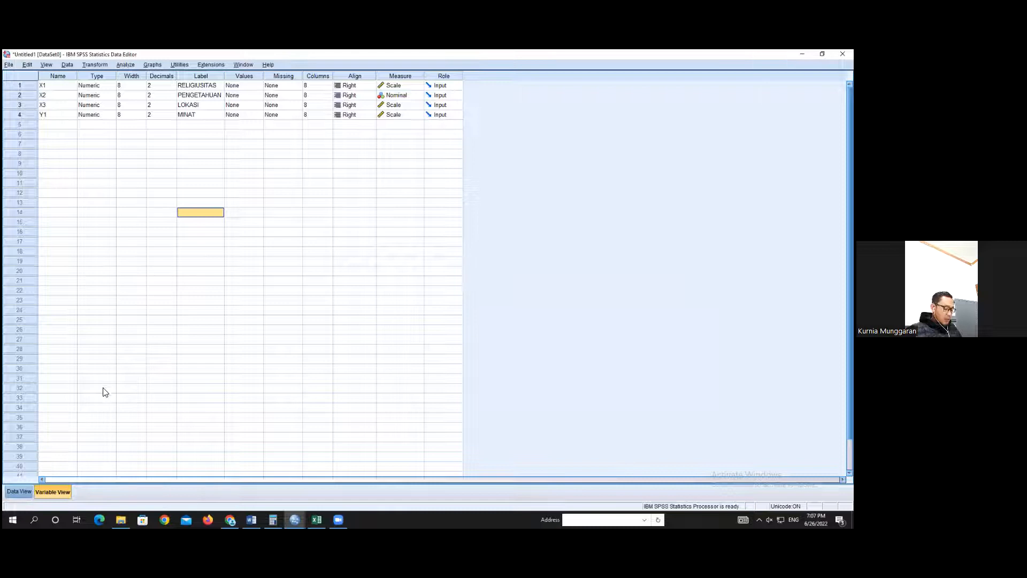
left_click(128, 64)
mouse_move(147, 169)
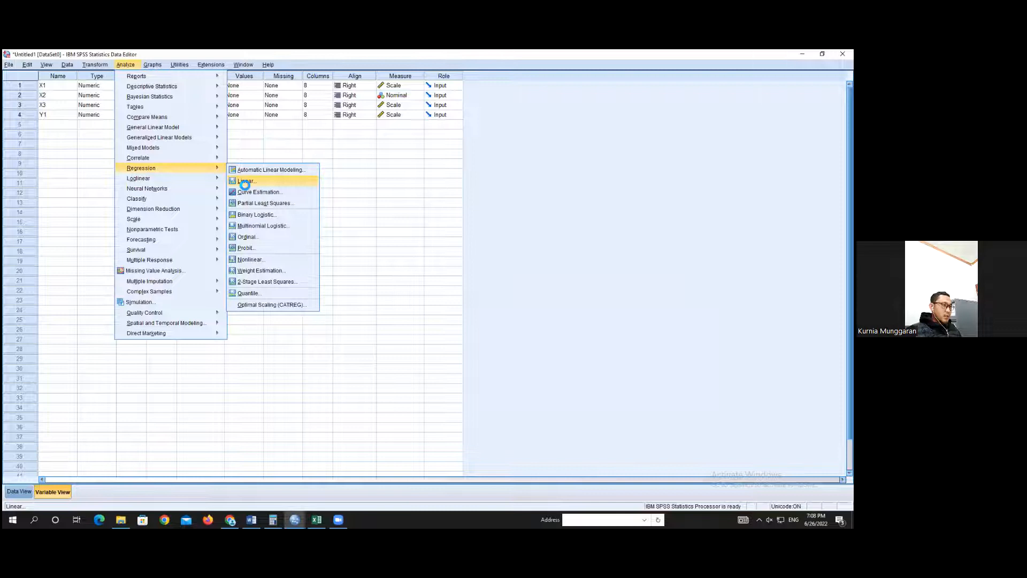
left_click(244, 182)
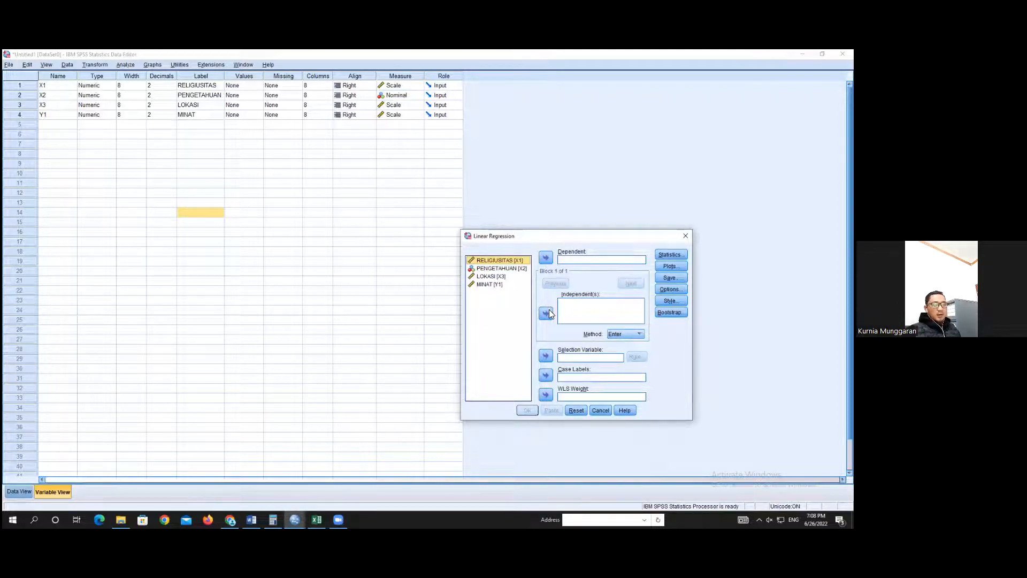
left_click(505, 269, "shift")
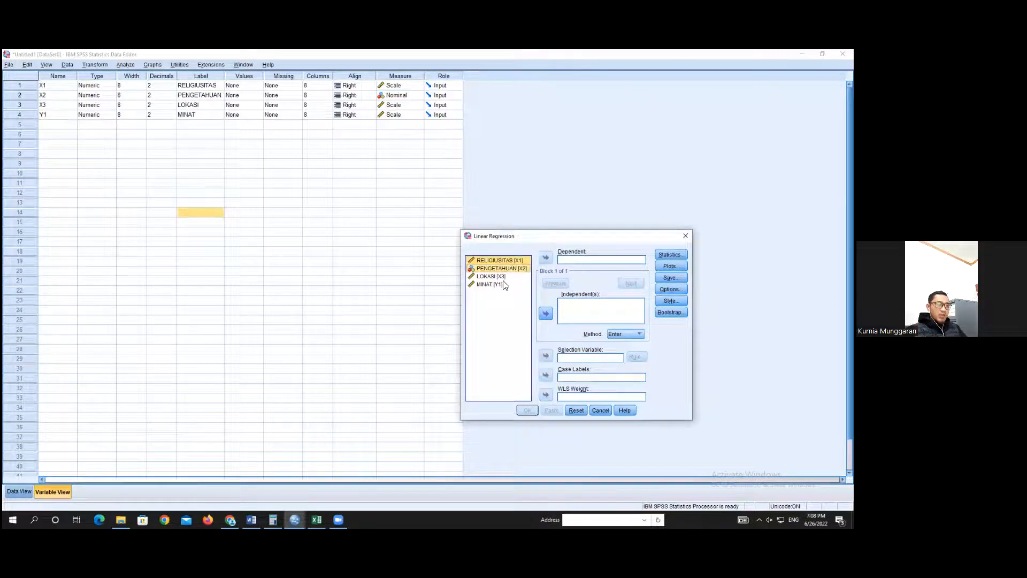
left_click(503, 277, "shift")
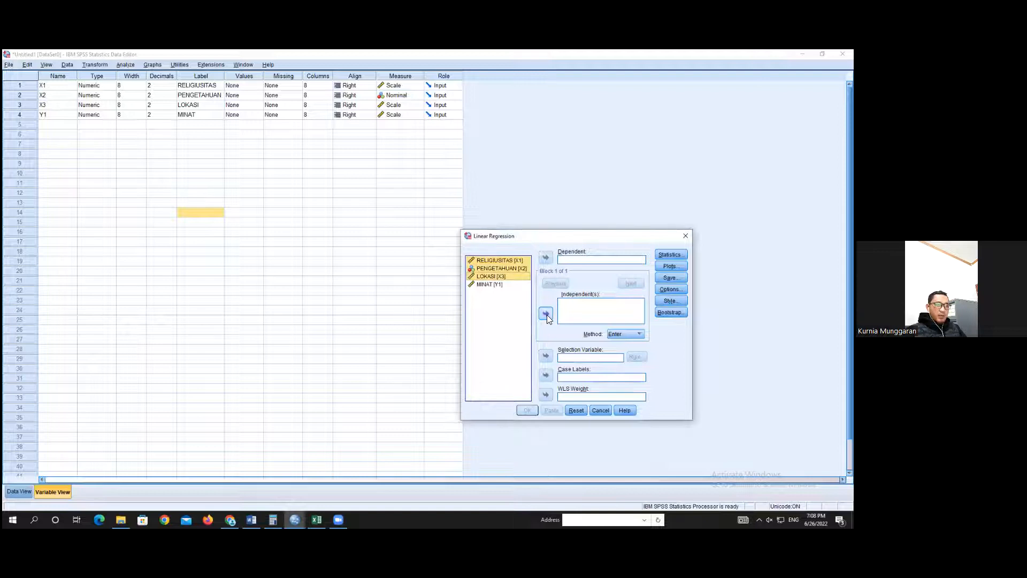
left_click(547, 315)
left_click(491, 286)
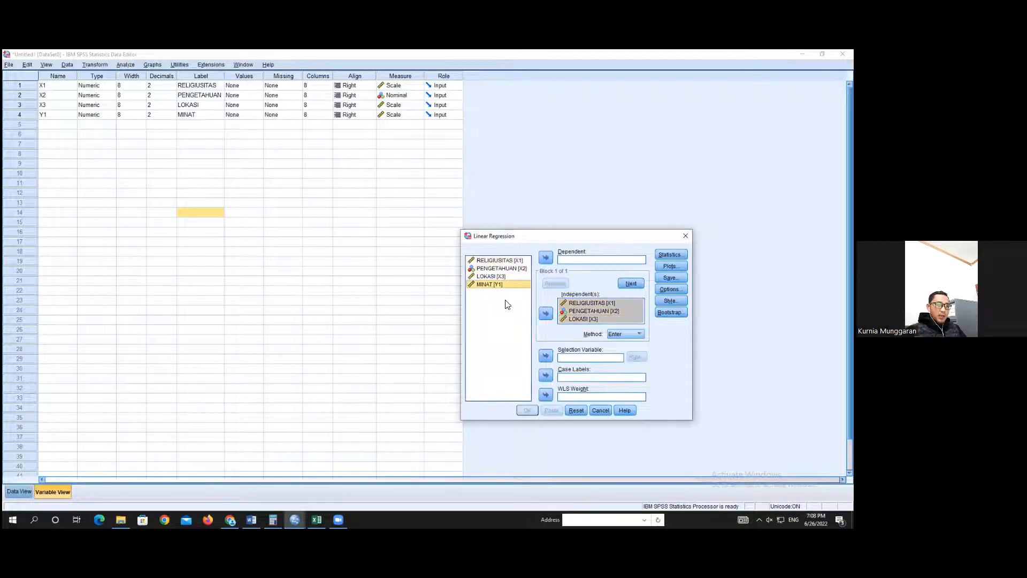
left_click(546, 258)
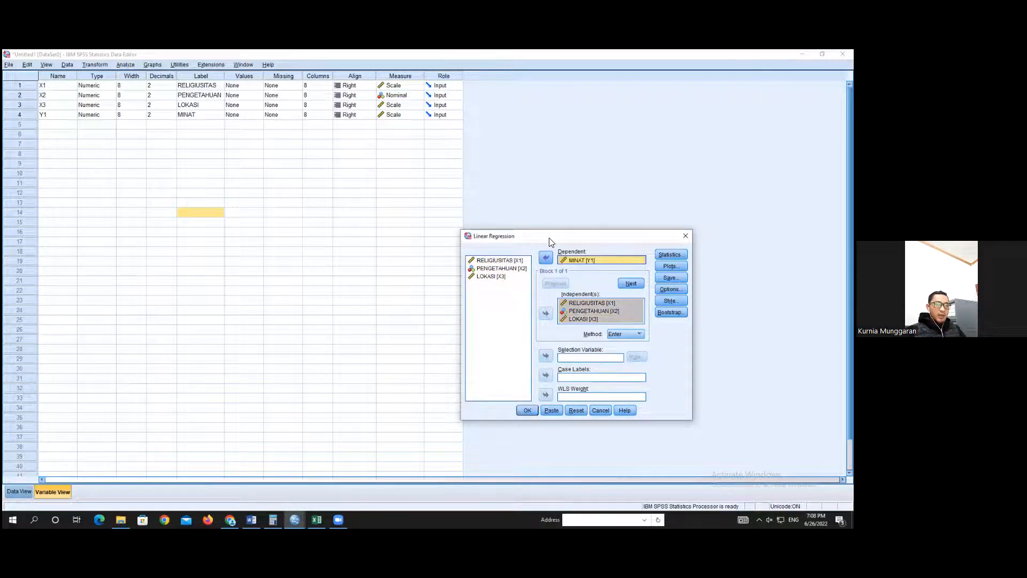
left_click_drag(550, 235, 434, 208)
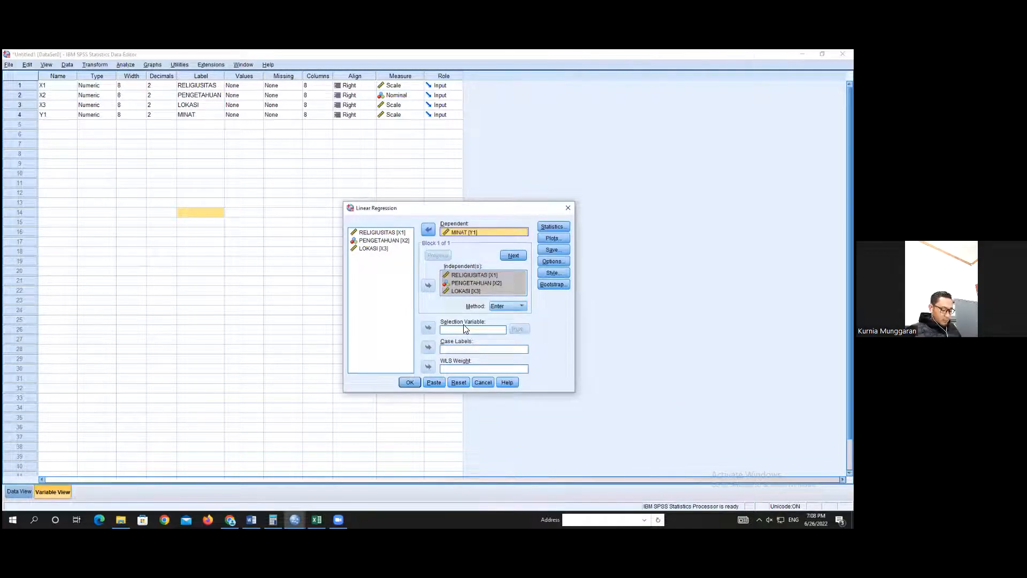
Step: Run the regression with its unstandardized residuals saved as a variable, and view the model summary, ANOVA and coefficients output
left_click(552, 251)
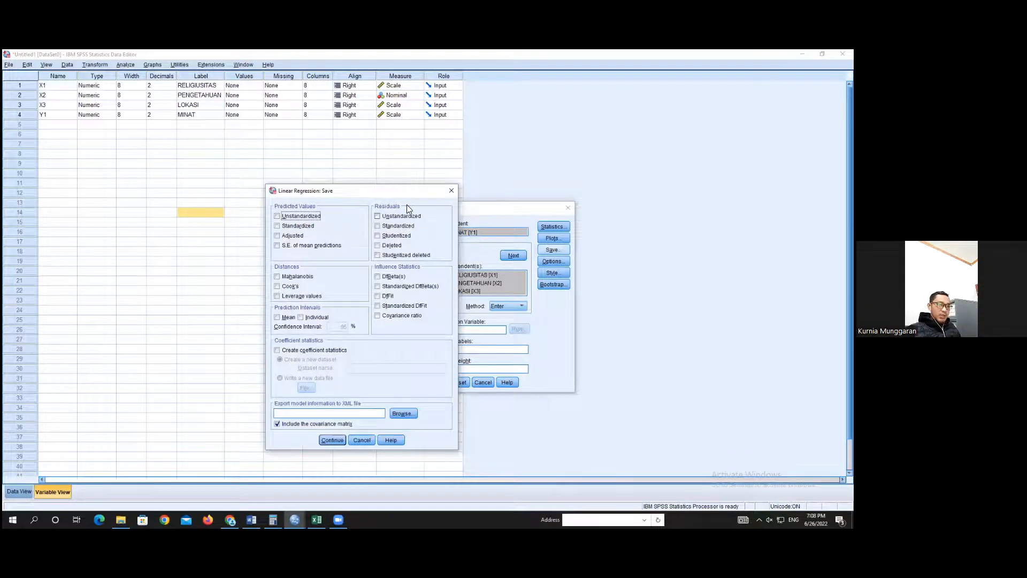
left_click(379, 217)
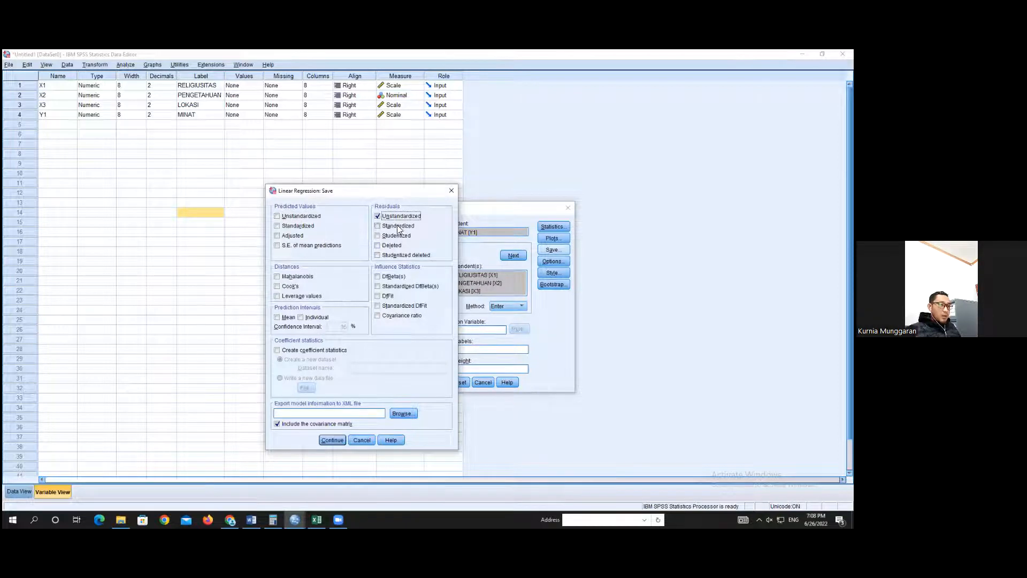
left_click(332, 439)
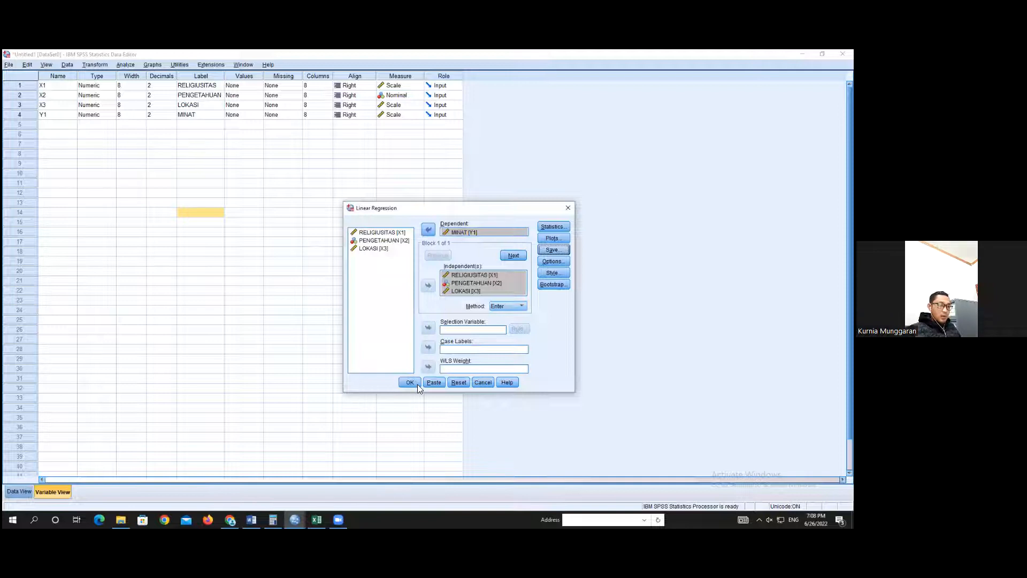
left_click(410, 382)
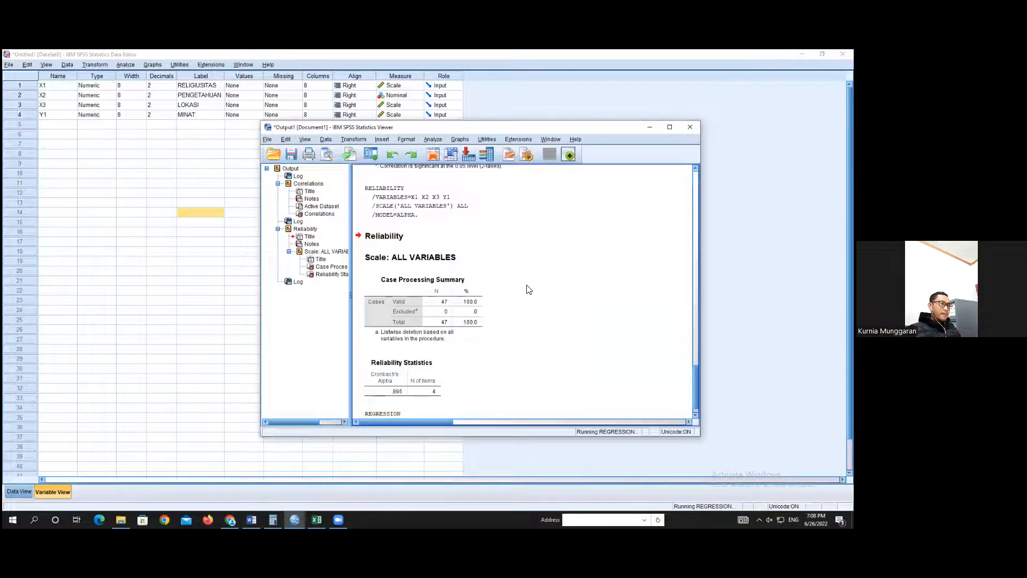
scroll(563, 281, "down", 1)
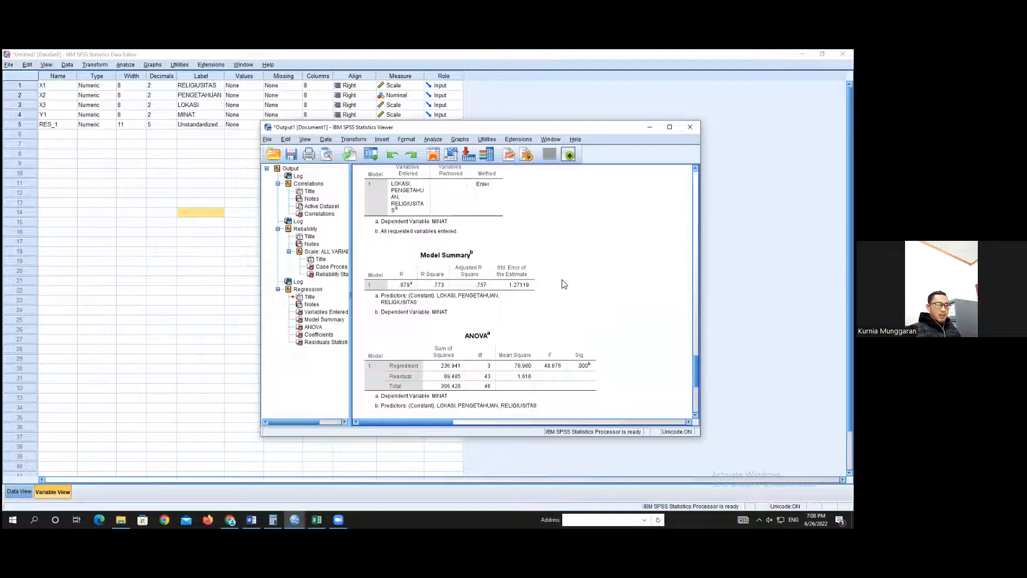
scroll(562, 284, "down", 2)
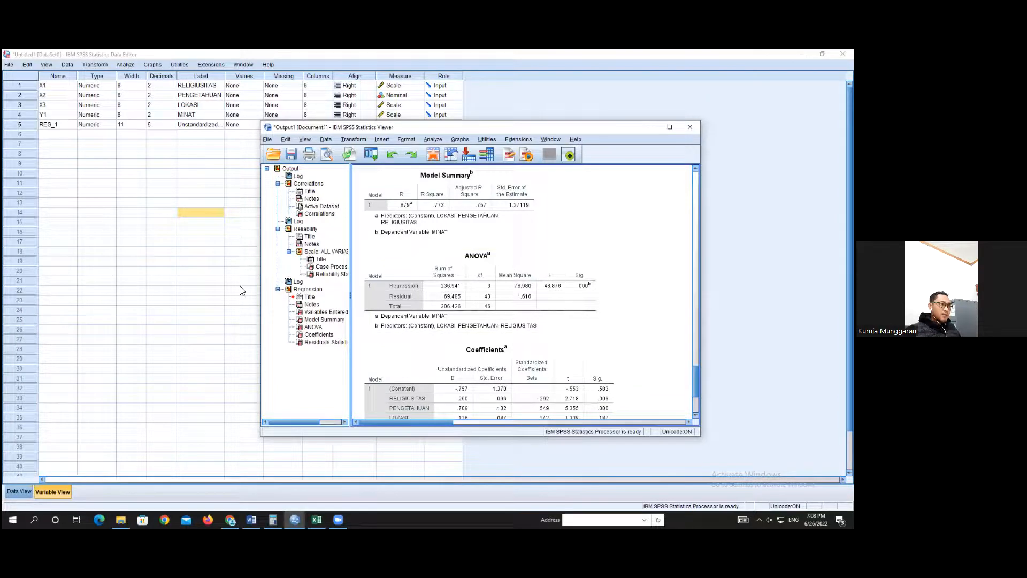
Step: Return to the dataset's variable list and select the name of the saved residual variable
left_click(152, 280)
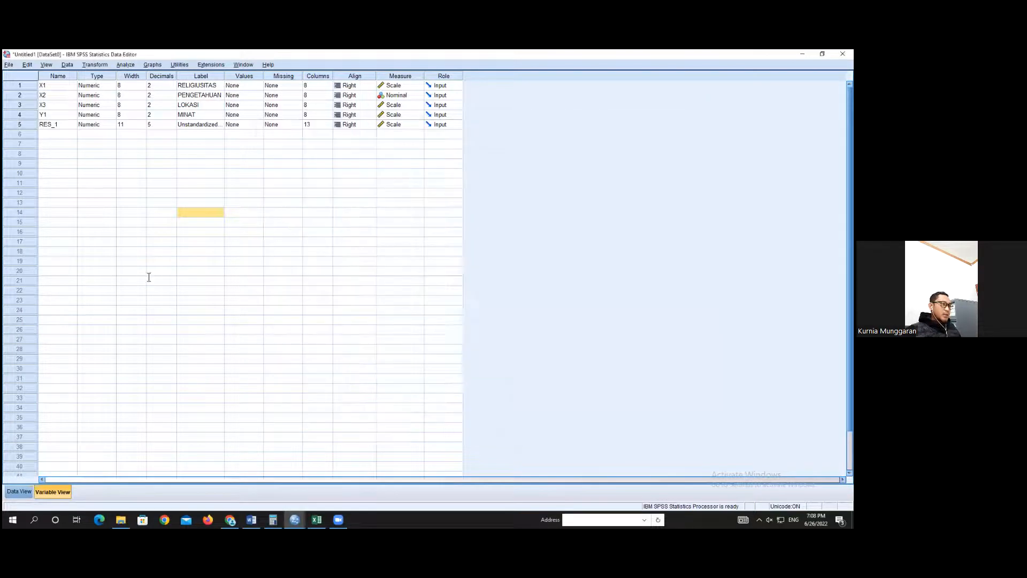
left_click(58, 130)
key("Up")
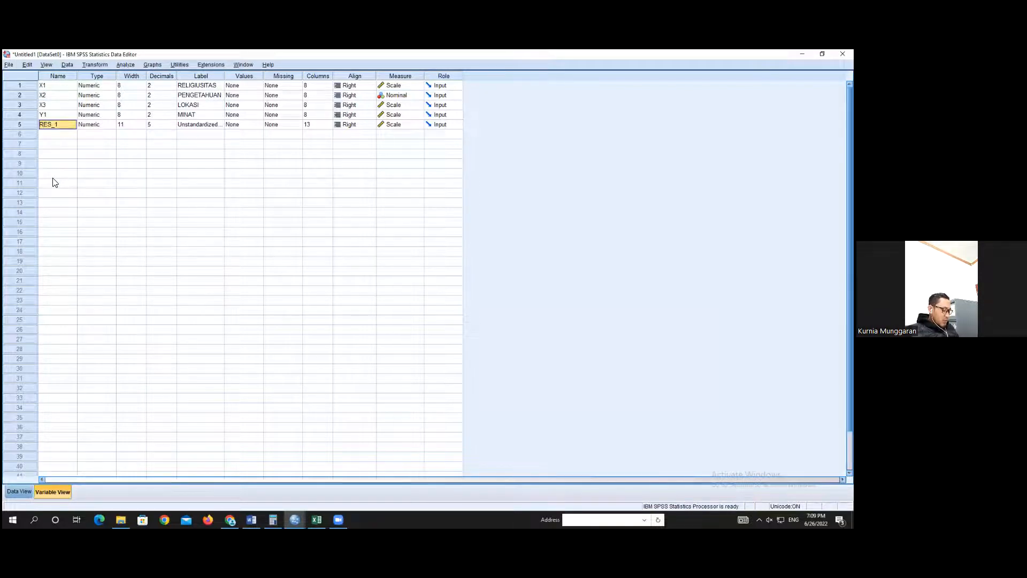
left_click(127, 64)
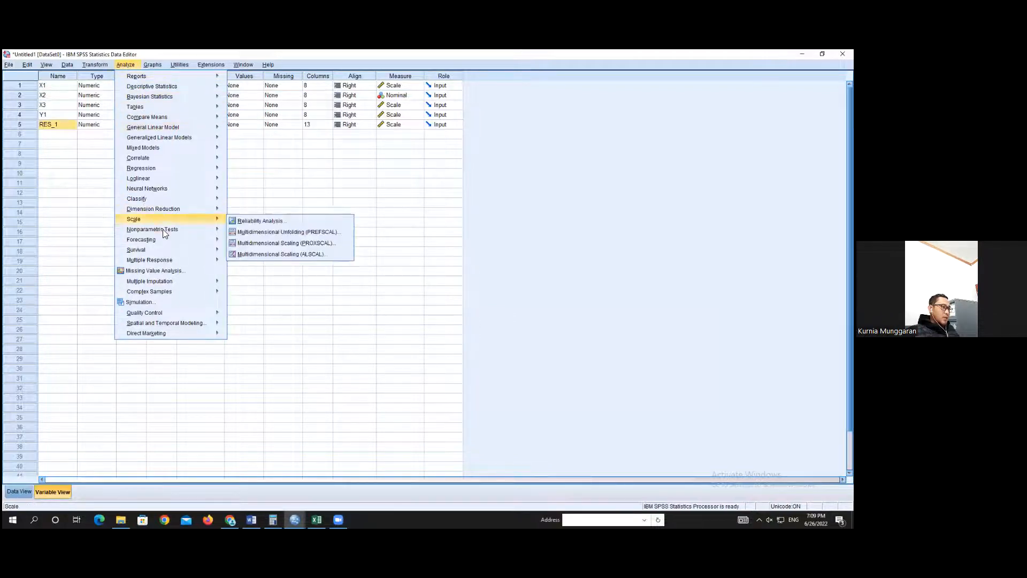
mouse_move(163, 229)
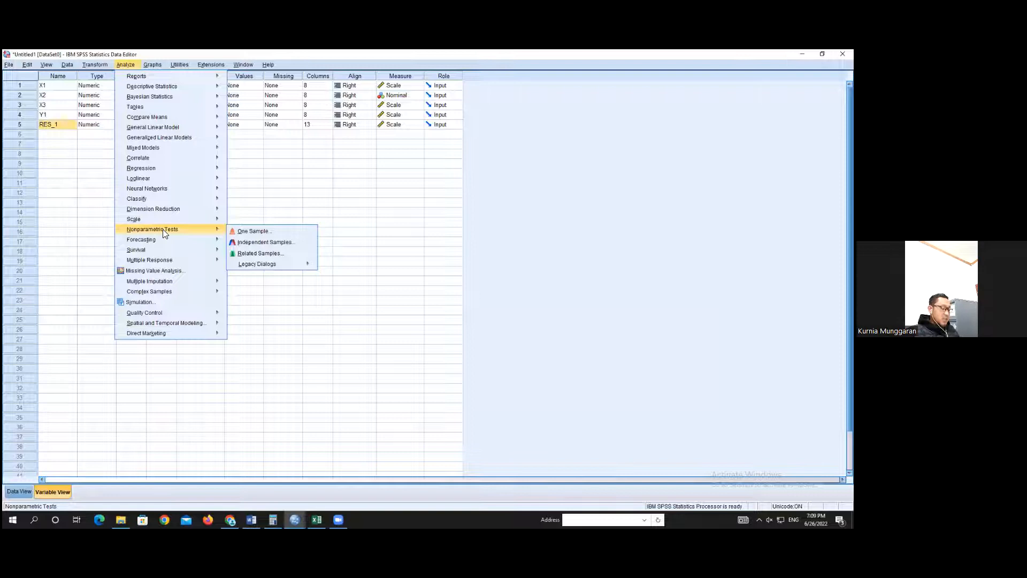
mouse_move(201, 230)
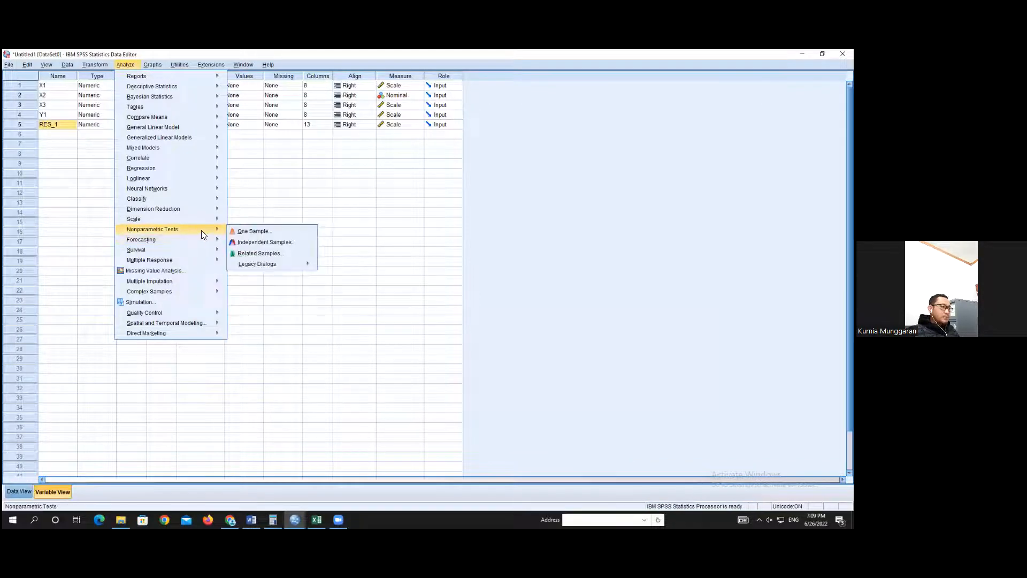
mouse_move(254, 270)
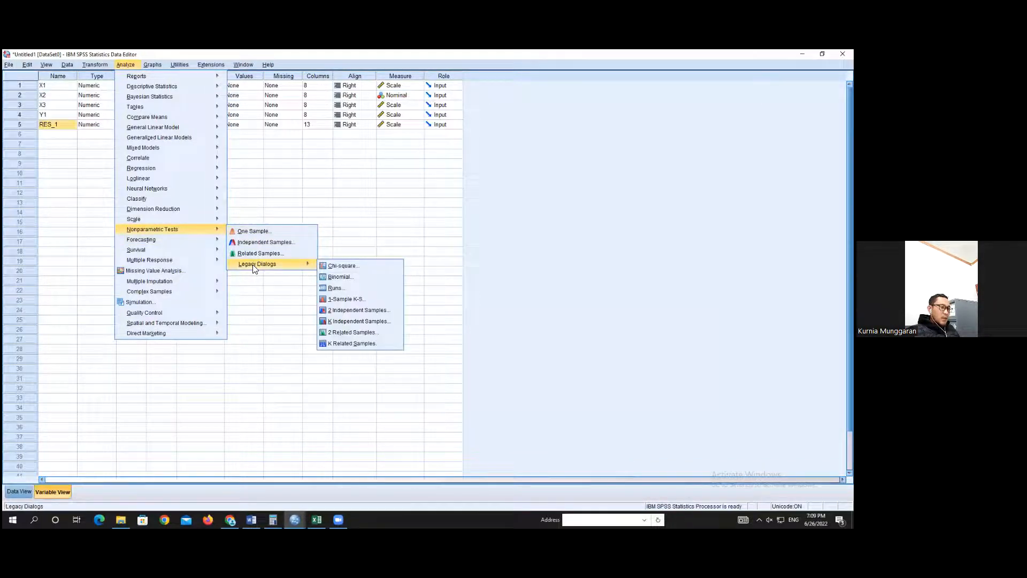
left_click(359, 307)
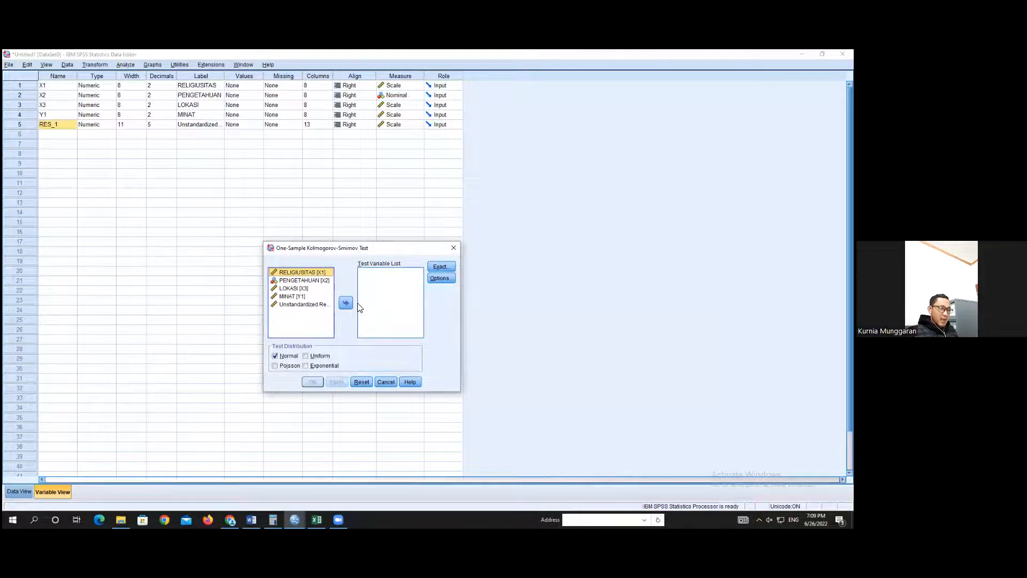
left_click(321, 304)
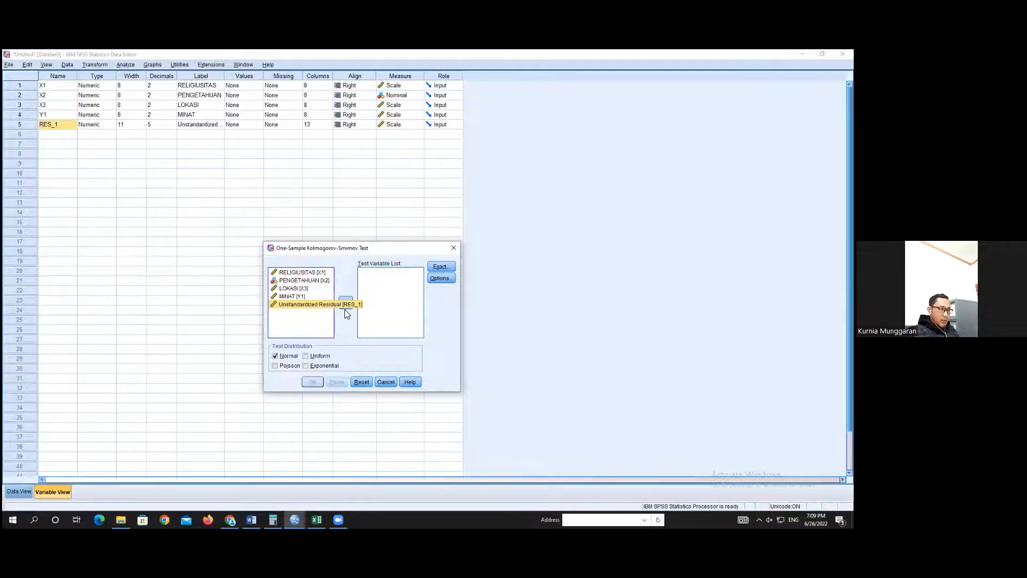
left_click(346, 303)
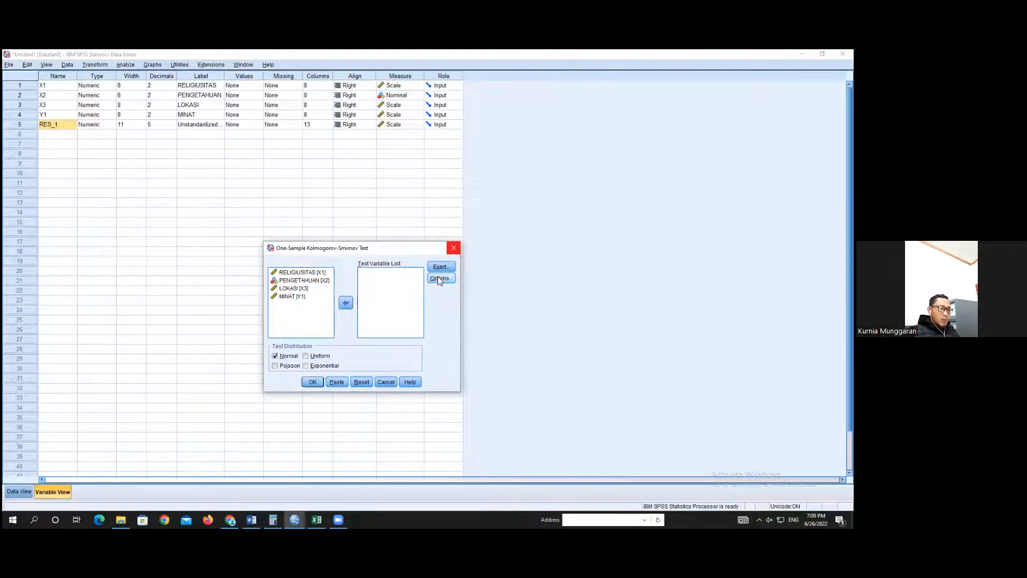
left_click(383, 381)
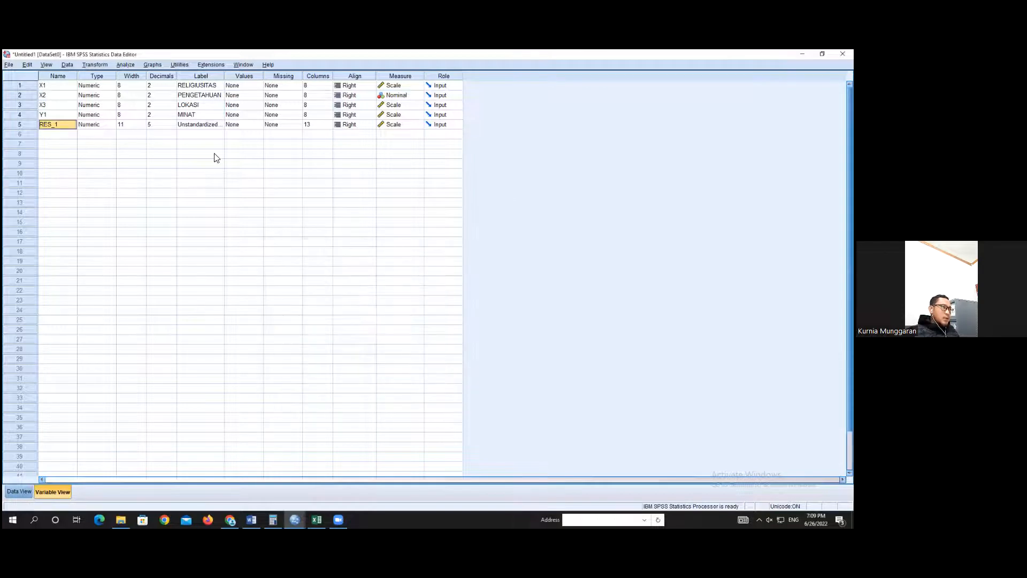
Step: Run a one-sample Kolmogorov-Smirnov test against the Normal distribution on the unstandardized residual, asymptotic only, and view its output
left_click(123, 66)
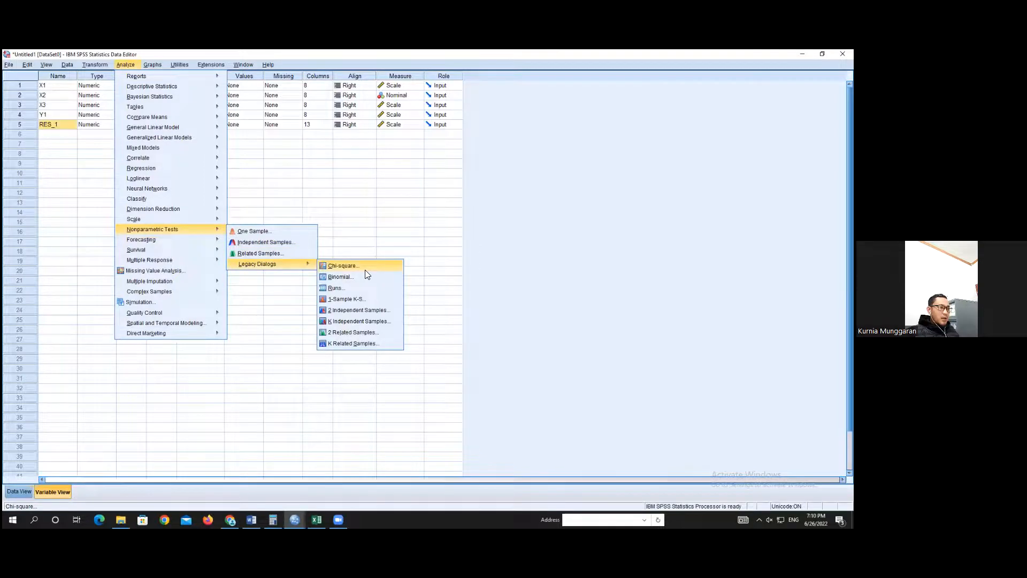
left_click(356, 299)
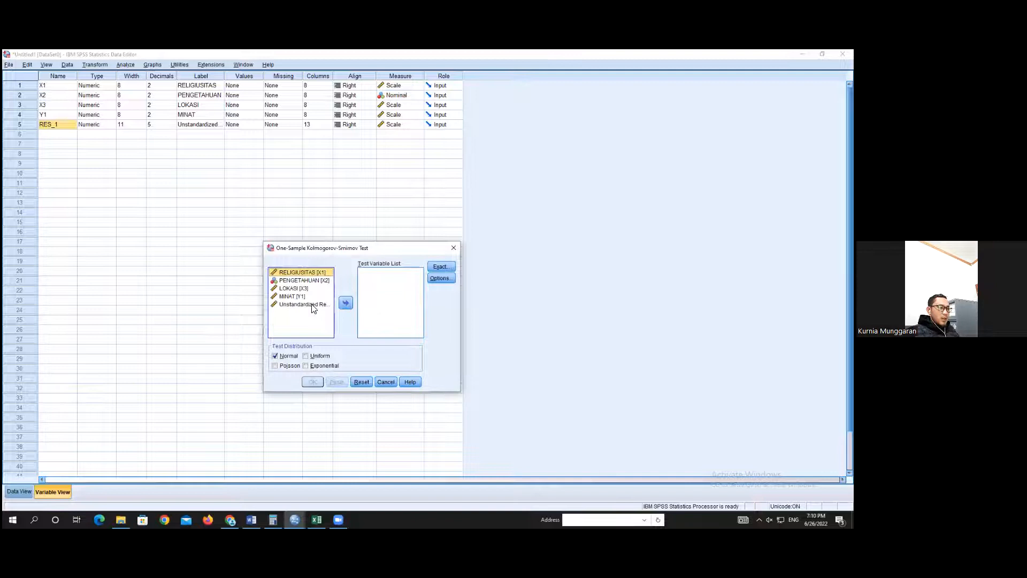
left_click(313, 304)
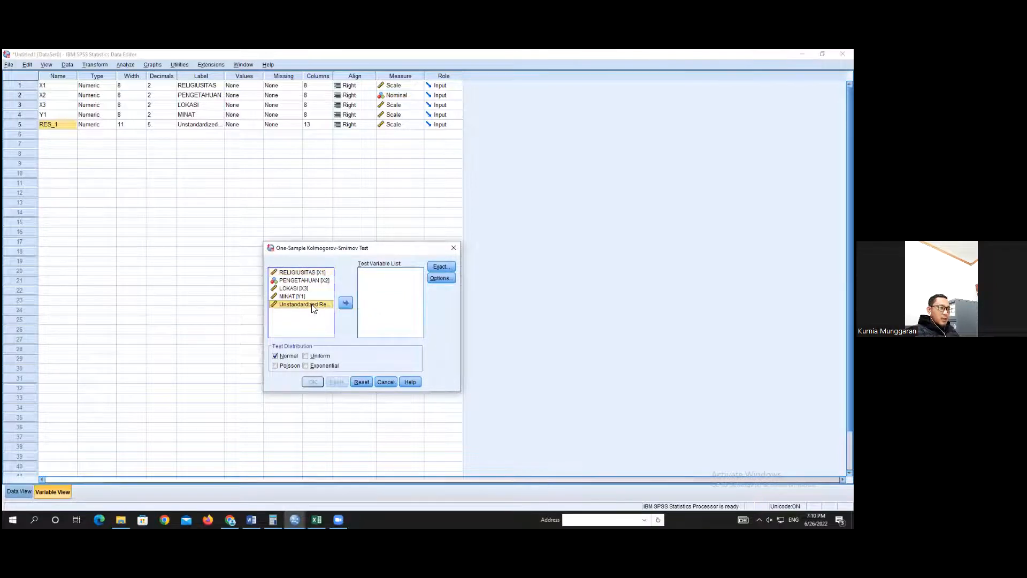
left_click(347, 303)
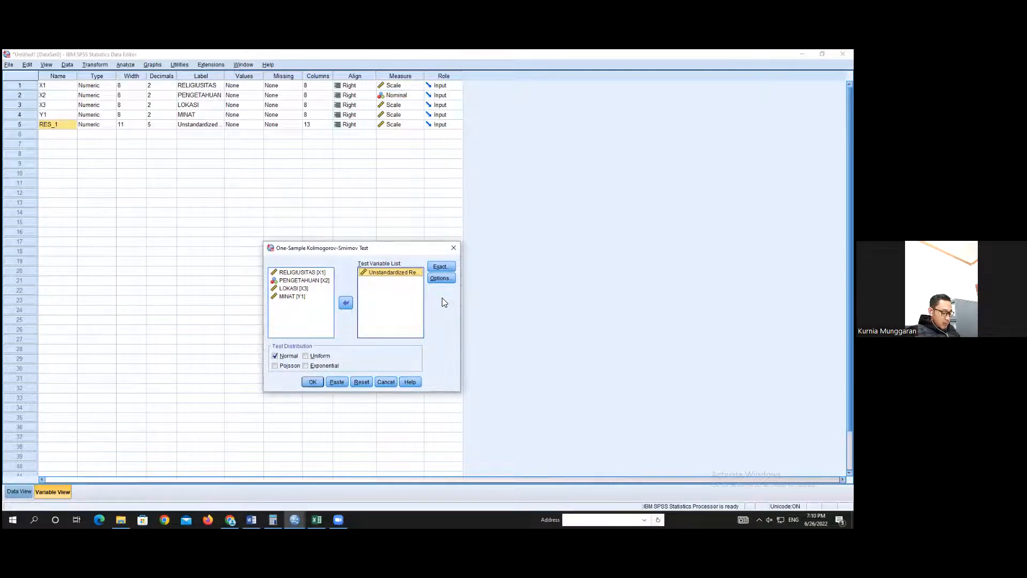
left_click(440, 266)
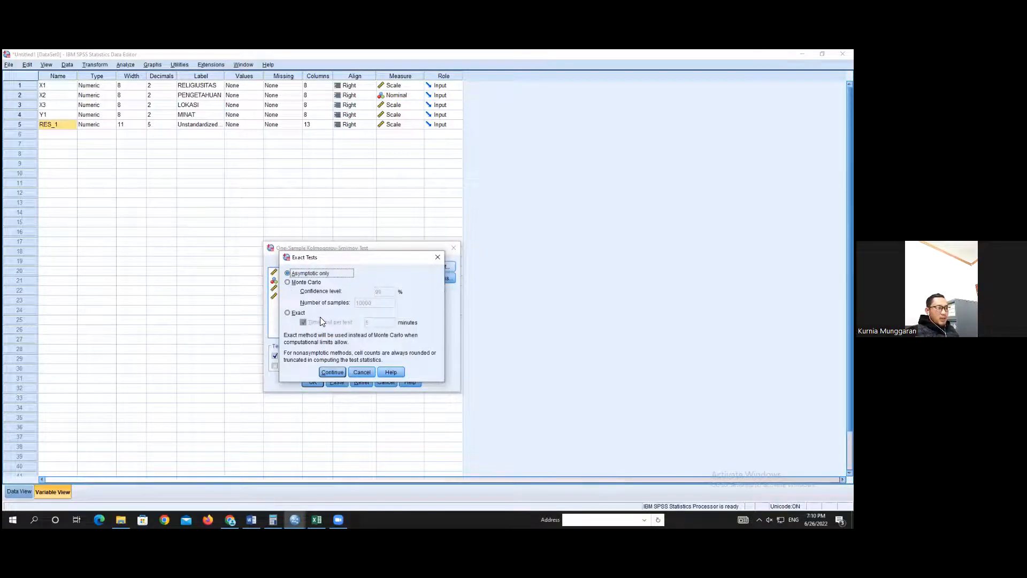
left_click(332, 373)
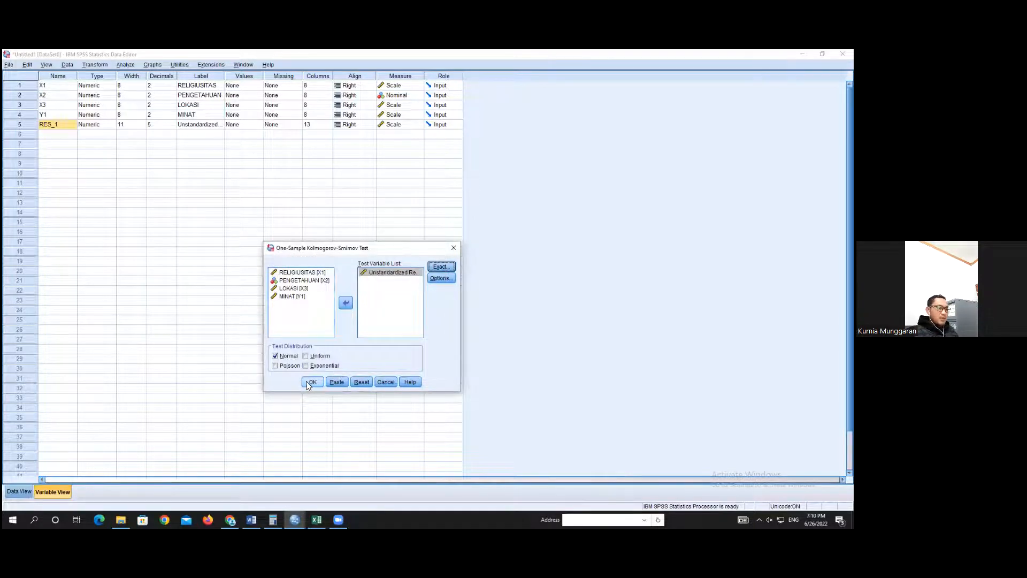
left_click(311, 382)
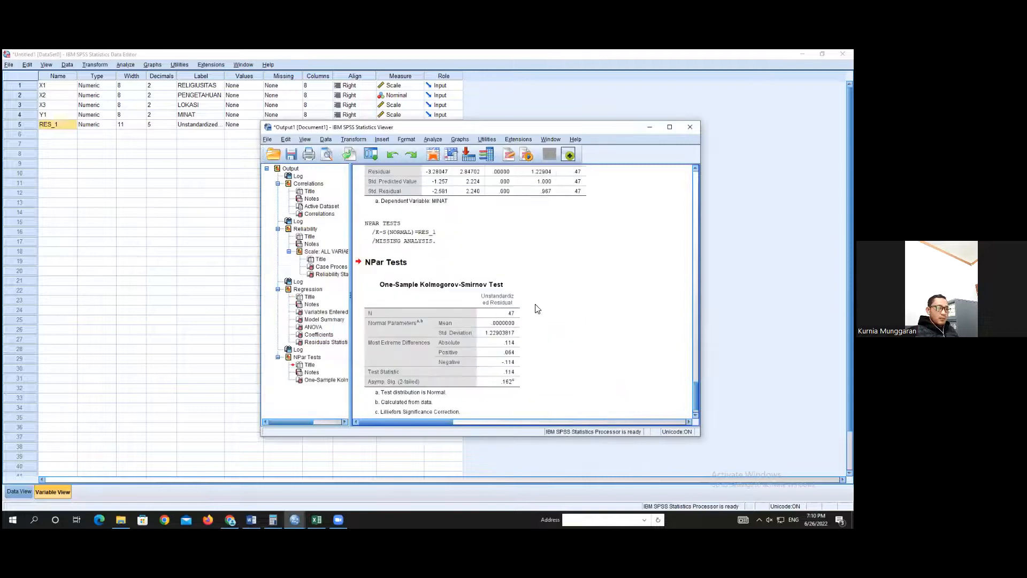
scroll(557, 302, "down", 1)
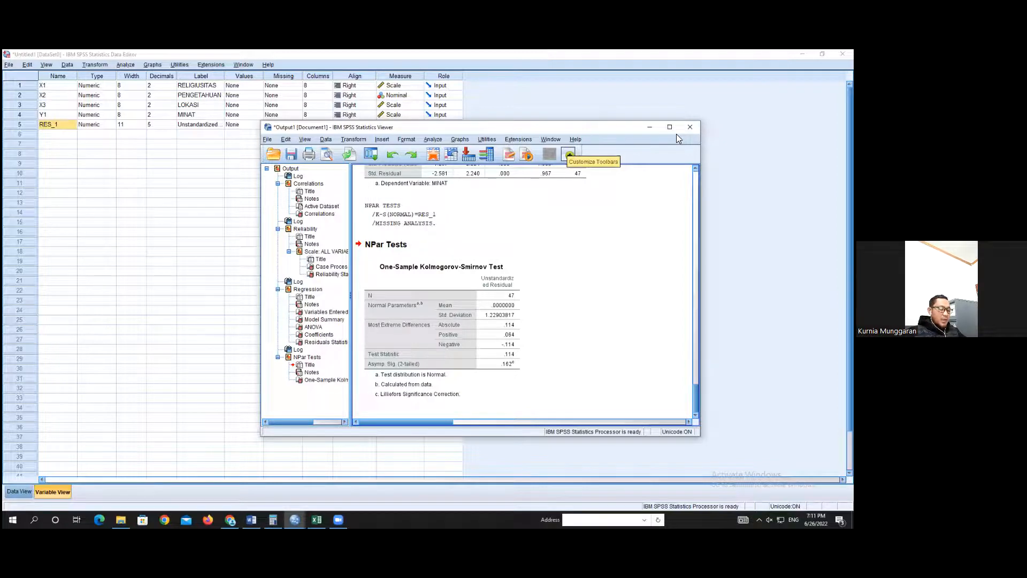
Step: Return to the dataset and start computing a new variable with ABSOLUTE as the target variable name
left_click(648, 127)
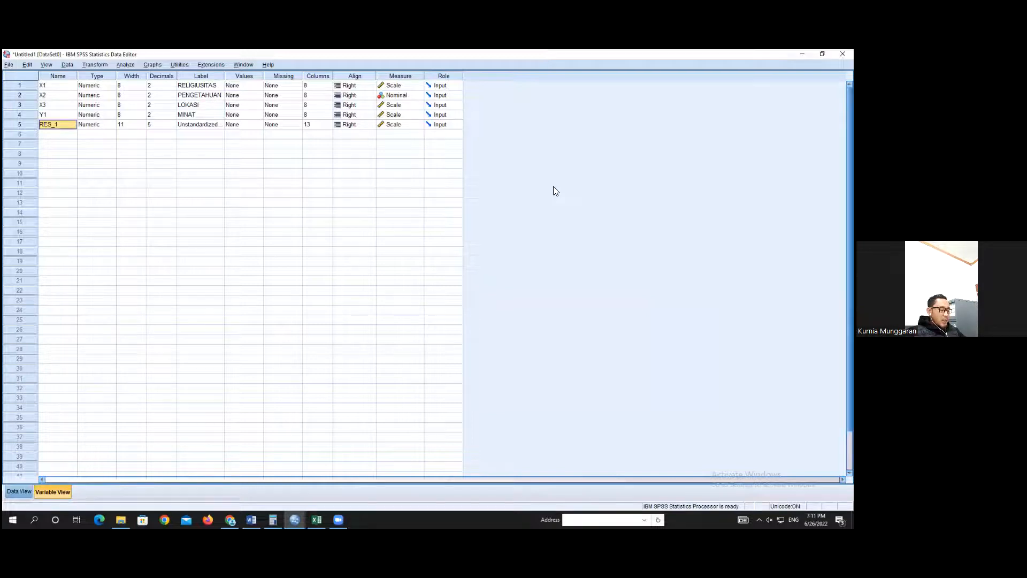
left_click(101, 64)
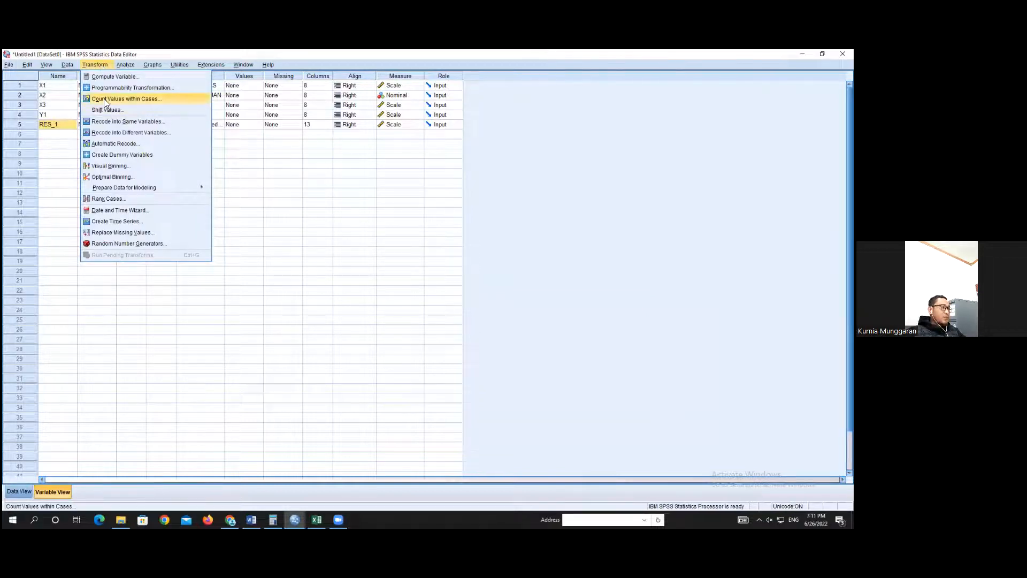
left_click(123, 77)
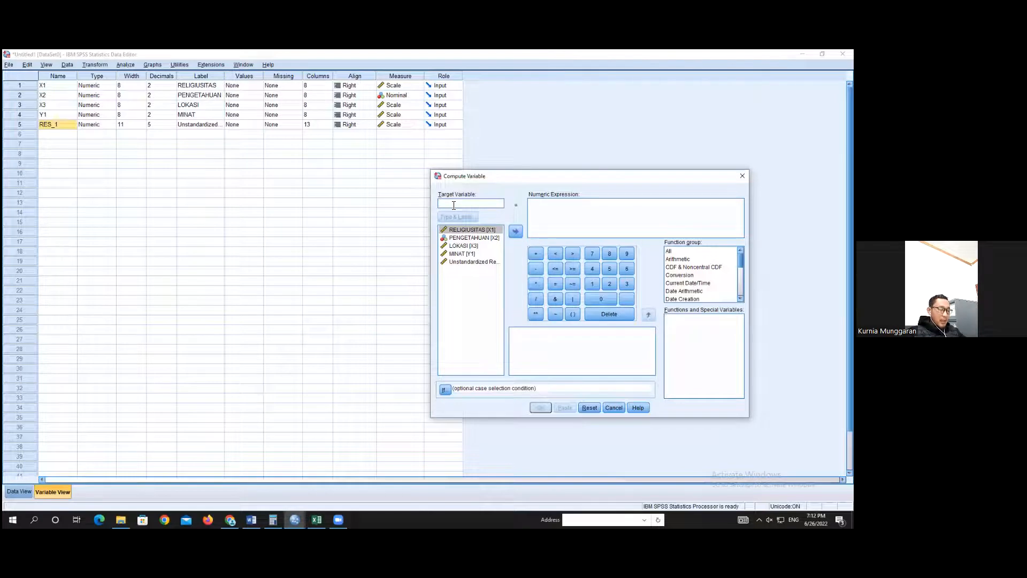
type("ABS")
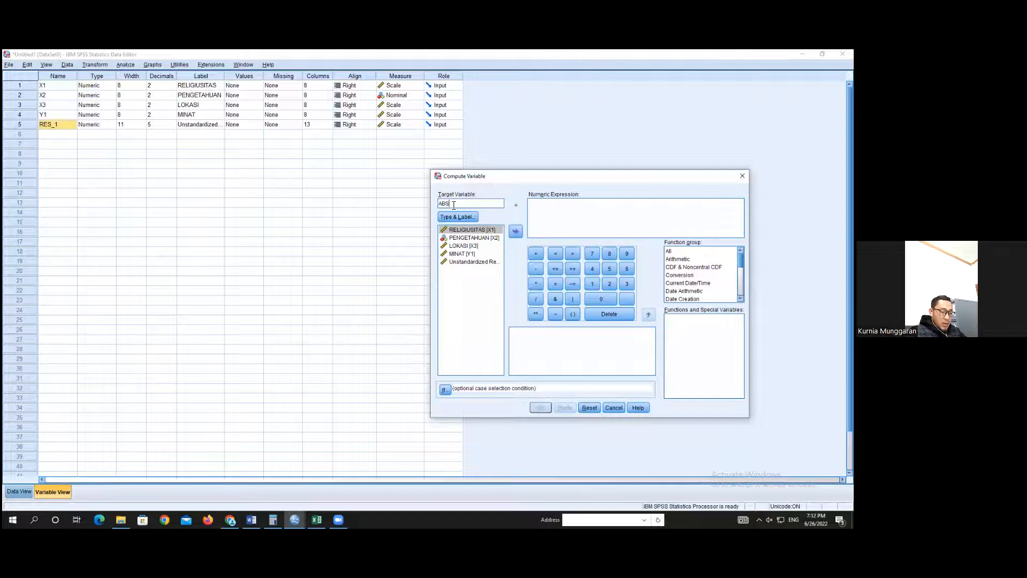
type("OLUTE")
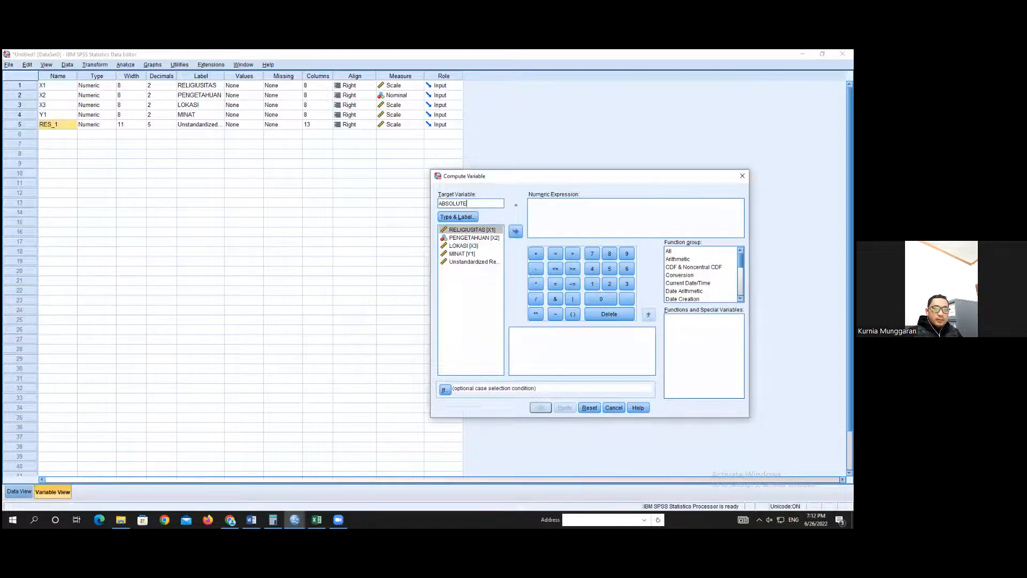
Step: Build the numeric expression ABS(RES_1) from the Abs function and the unstandardized residual, and compute the variable
left_click(671, 251)
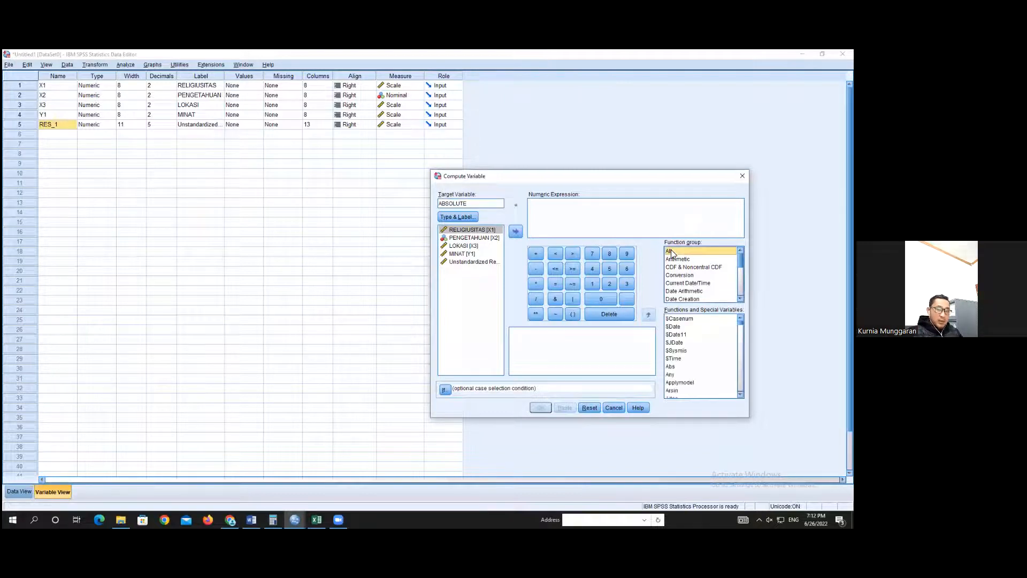
left_click(672, 367)
left_click(650, 315)
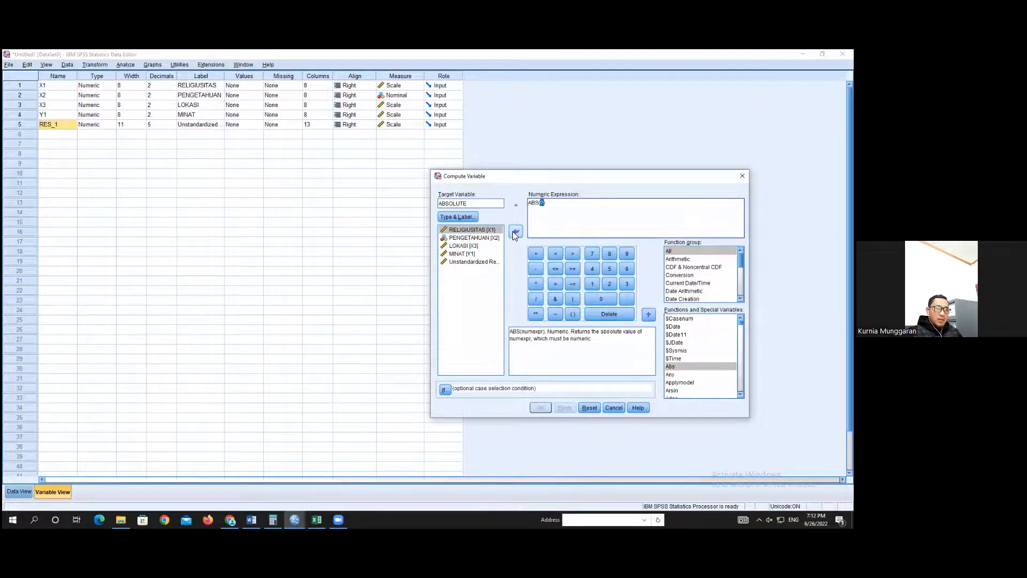
left_click(483, 262)
left_click(517, 232)
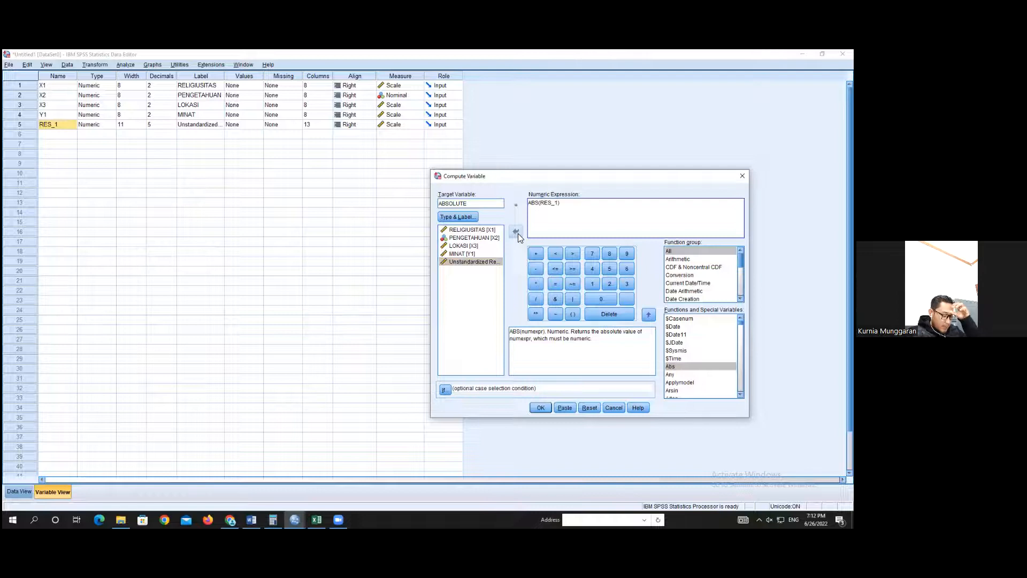
left_click(542, 408)
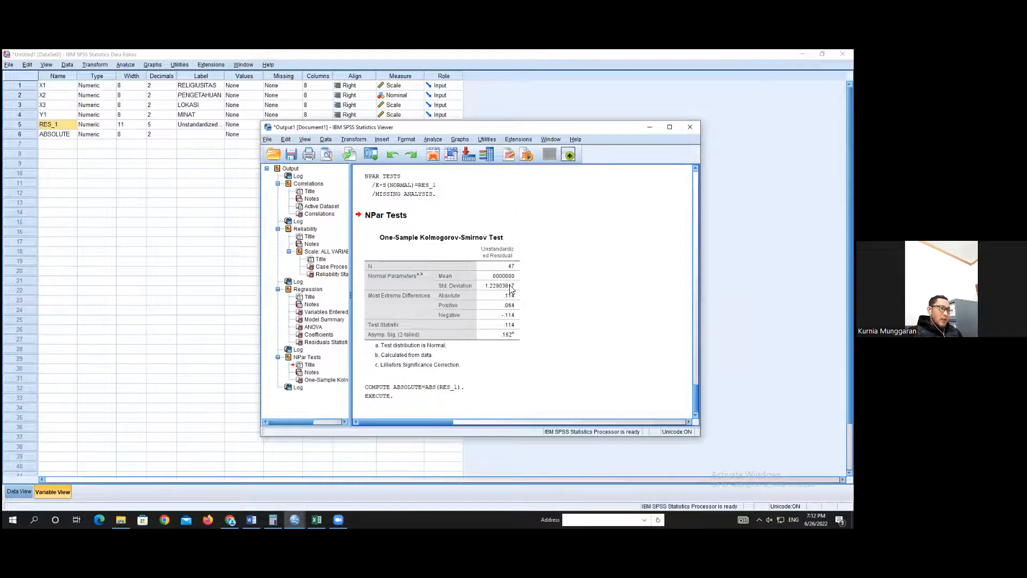
Step: Set up another computed variable in the dataset with target variable LOGNAT and clear the previous numeric expression
left_click(187, 242)
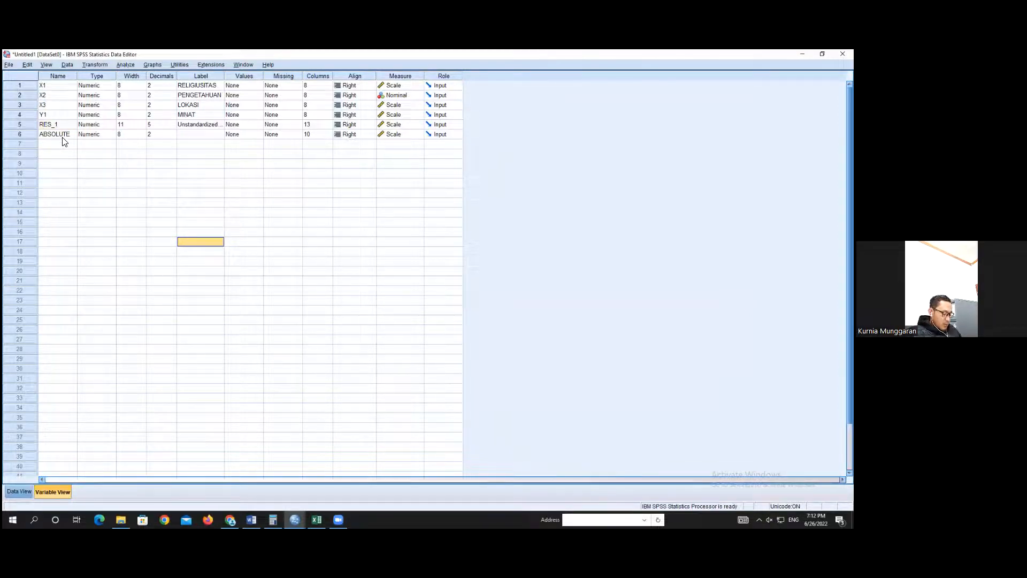
left_click(87, 64)
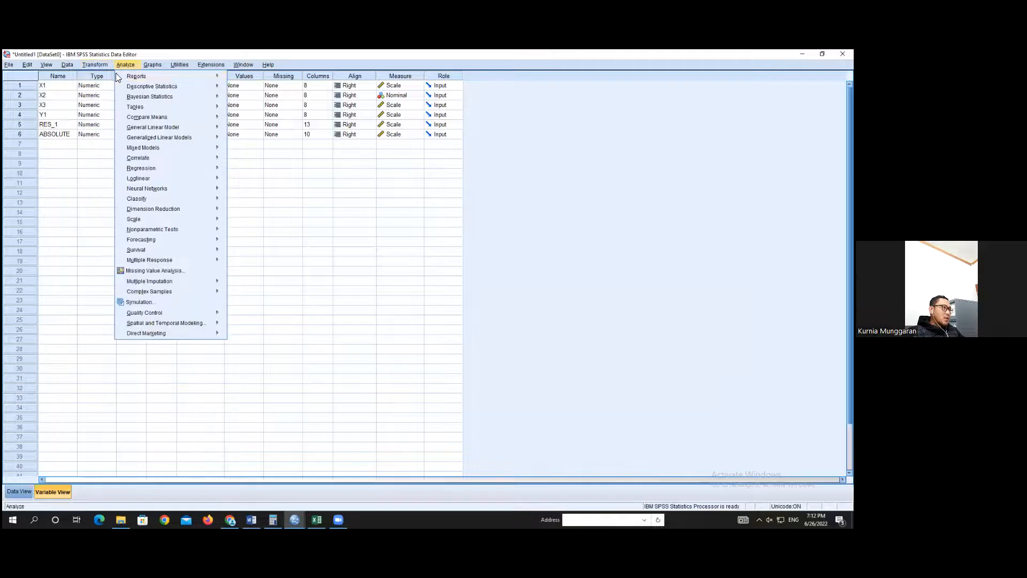
left_click(107, 82)
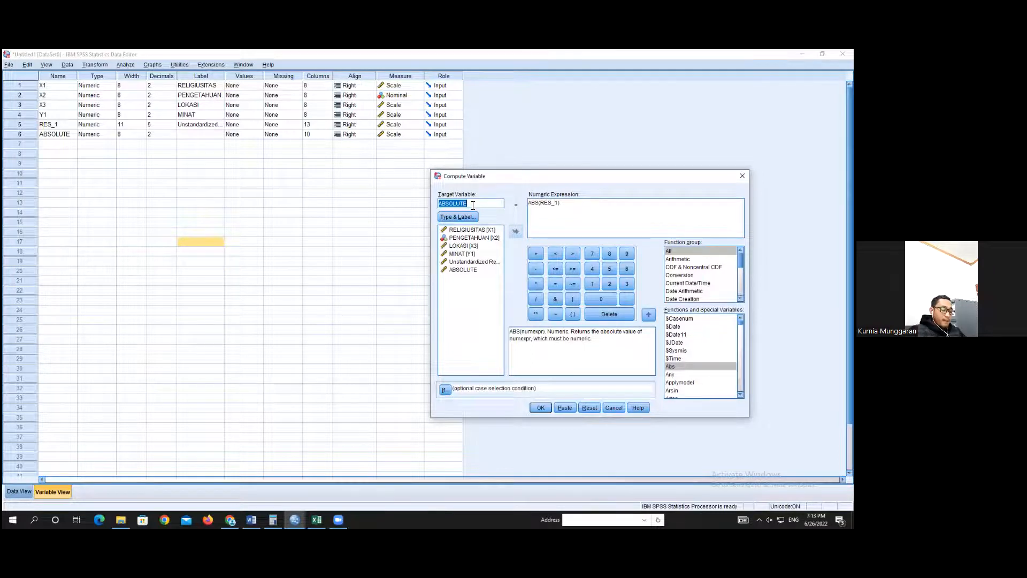
type("LOGNAT")
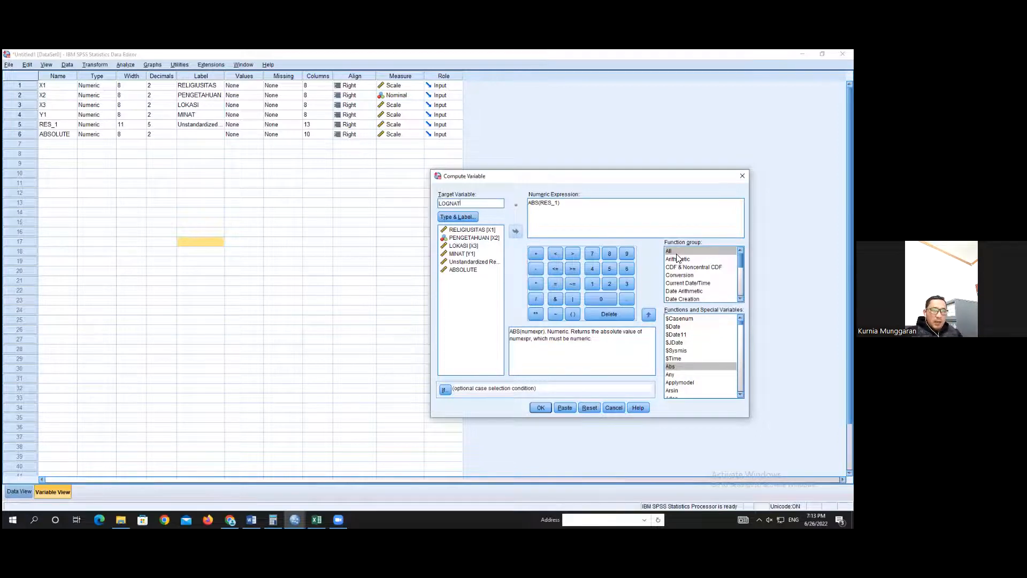
left_click_drag(561, 204, 517, 207)
key("Delete")
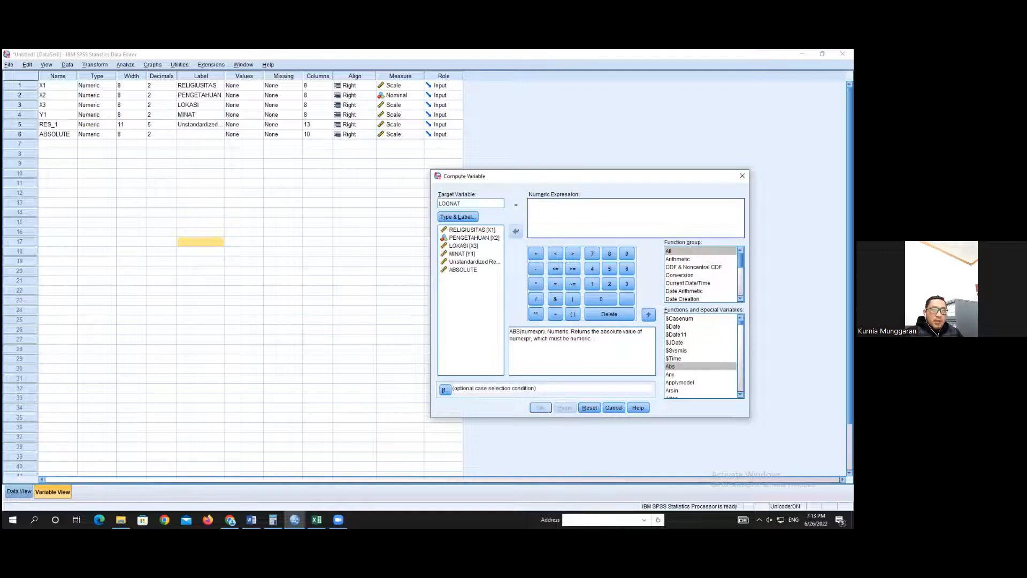
Step: Build the numeric expression LN(ABSOLUTE) from the Ln function and the ABSOLUTE variable, and compute LOGNAT
scroll(690, 344, "down", 2)
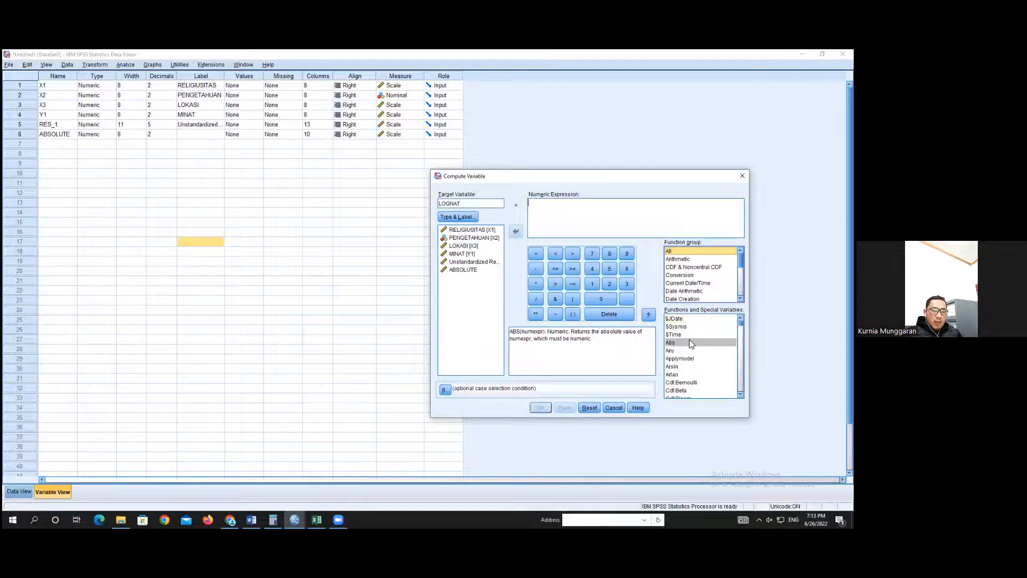
scroll(690, 344, "down", 8)
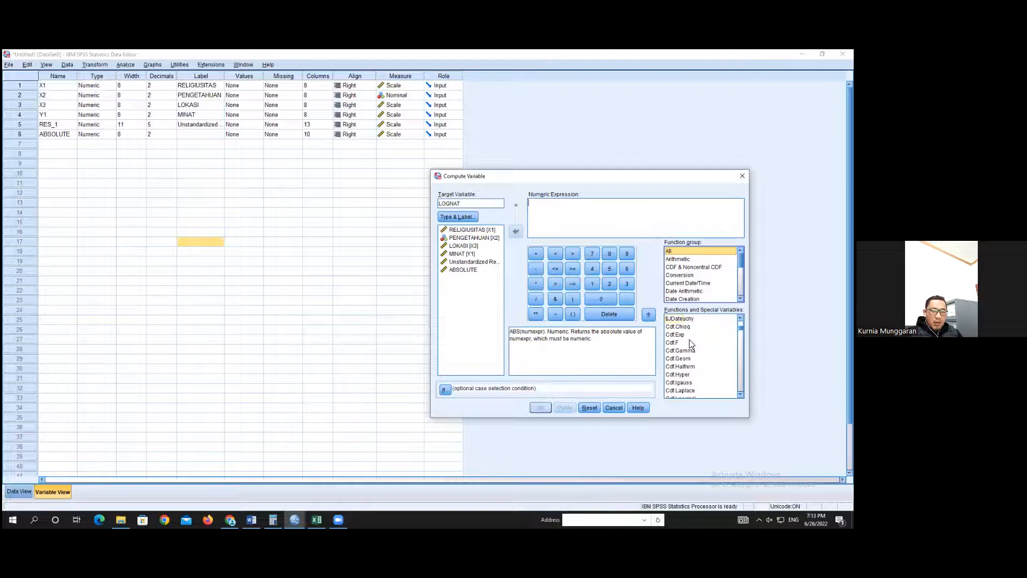
scroll(689, 343, "down", 10)
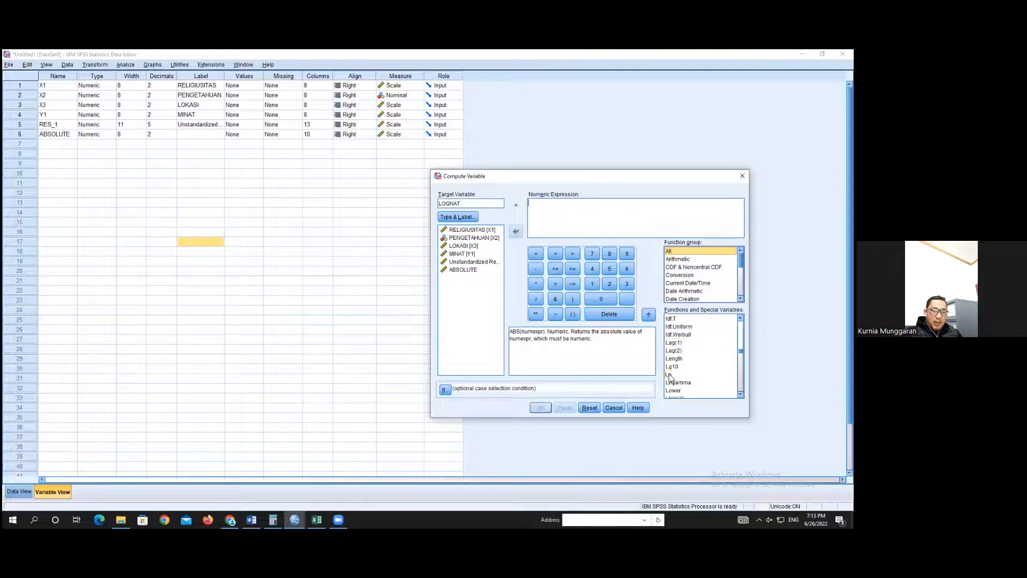
left_click(670, 376)
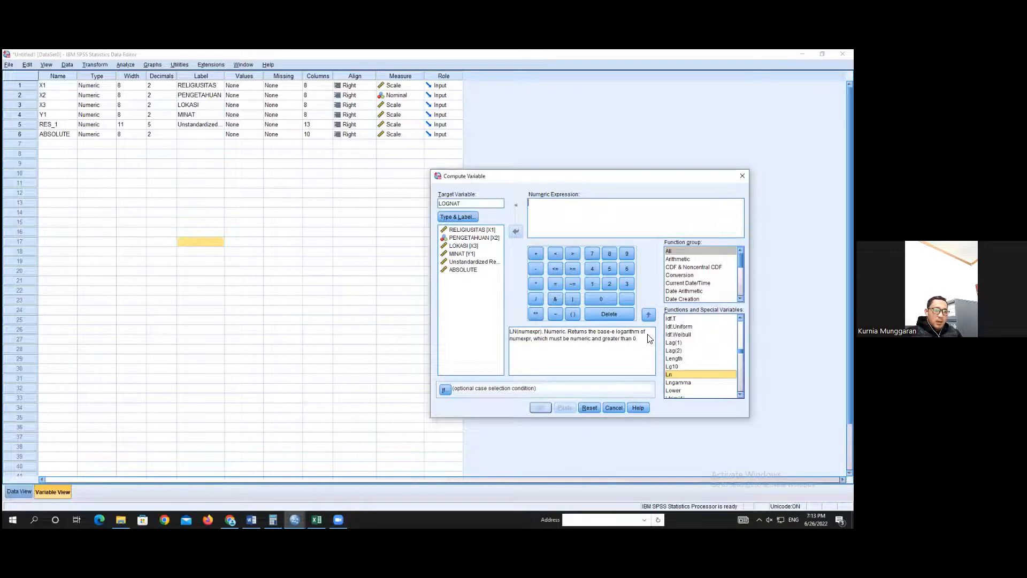
left_click(648, 315)
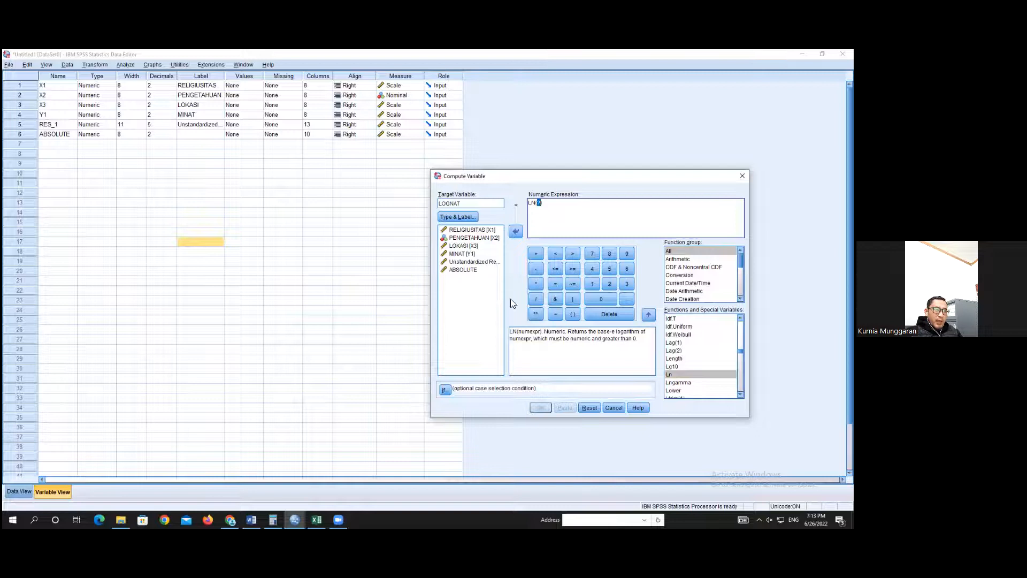
left_click(459, 273)
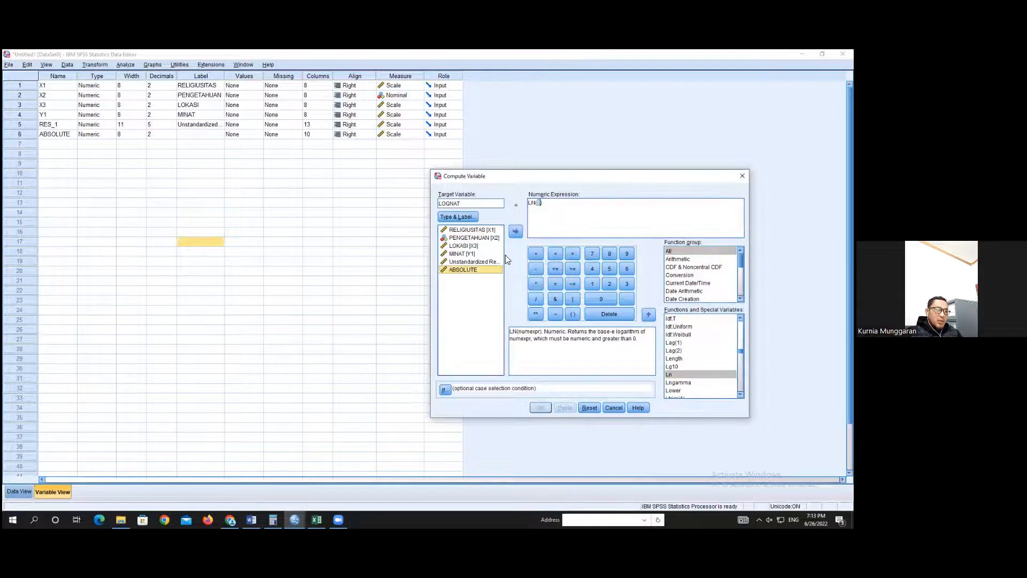
left_click(516, 232)
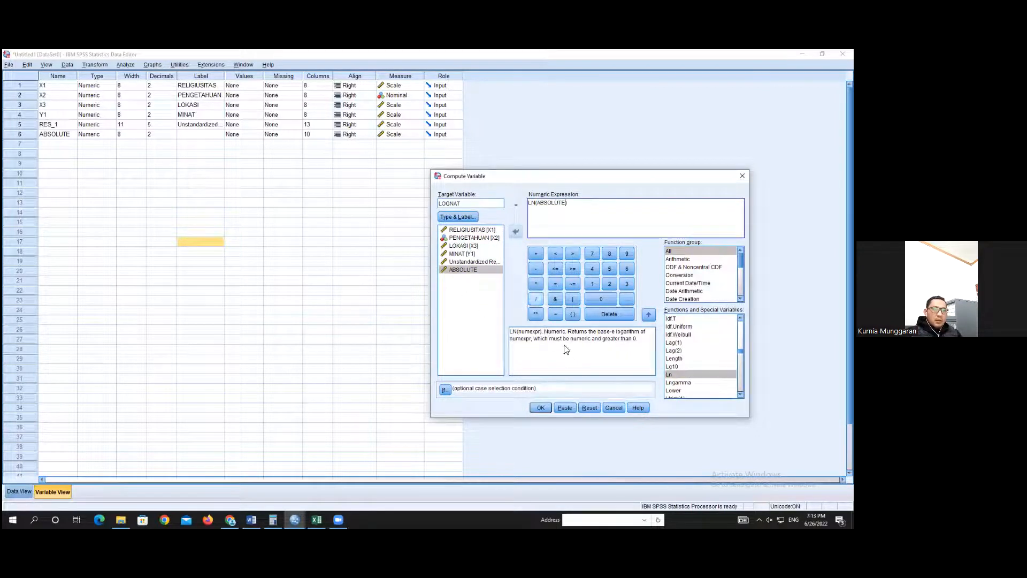
left_click(542, 408)
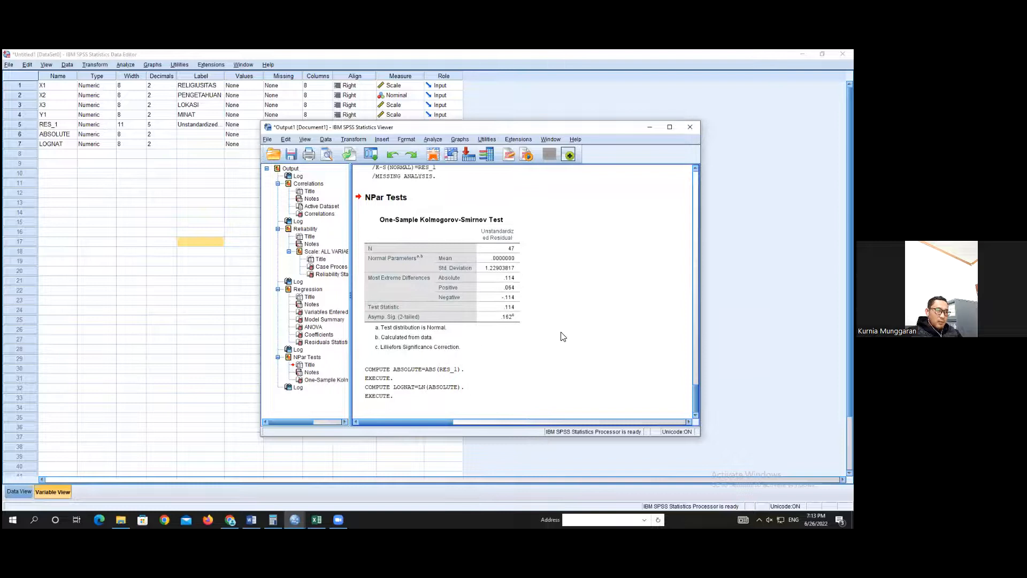
Step: Look over the output, return to the dataset's variable list and select the name of the LOGNAT variable
scroll(563, 336, "up", 10)
scroll(563, 336, "down", 15)
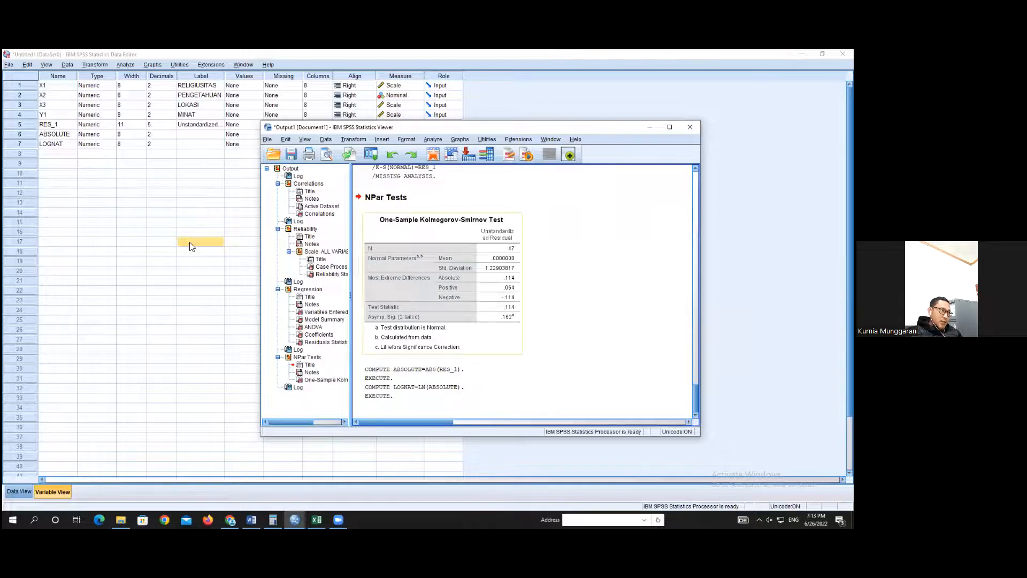
left_click(92, 231)
left_click(111, 232)
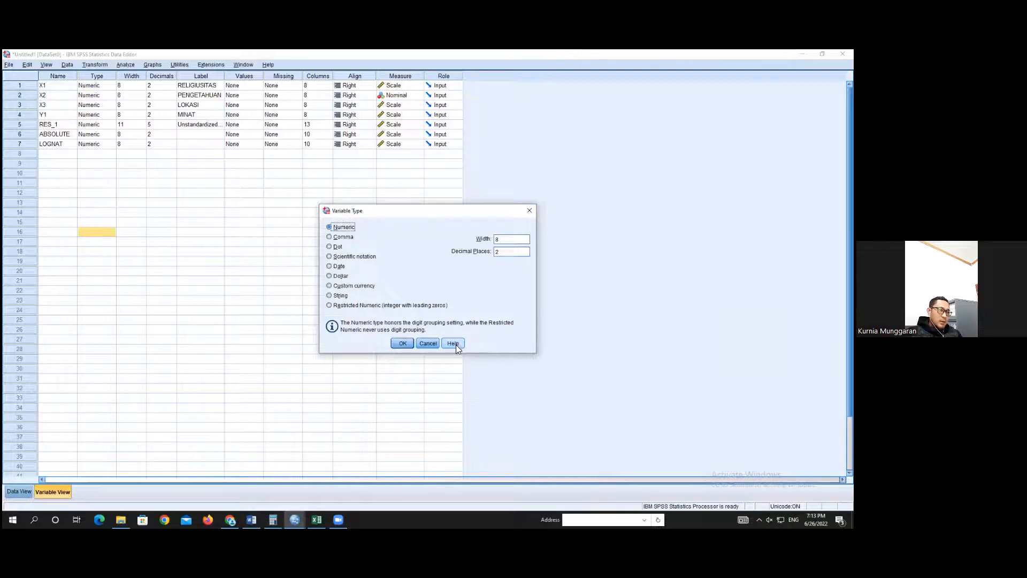
left_click(429, 345)
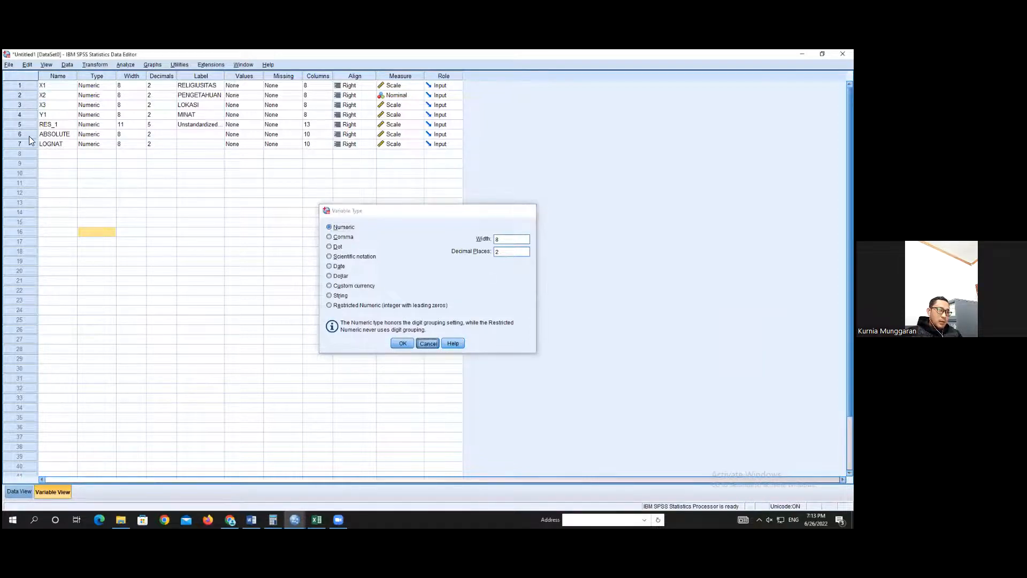
left_click(59, 147)
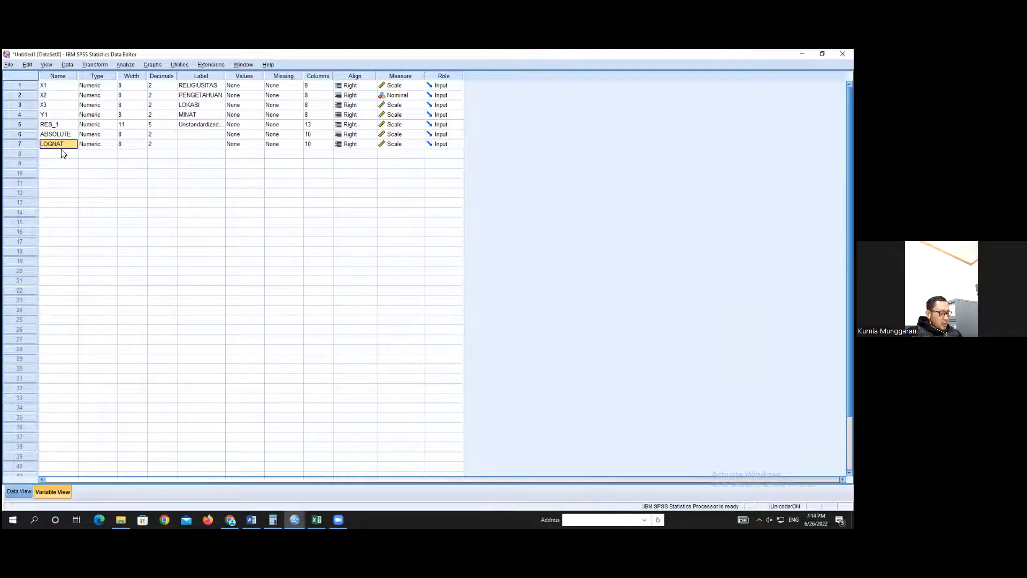
Step: Run a linear regression with LOGNAT replacing MINAT as dependent variable and RELIGIUSITAS, PENGETAHUAN and LOKASI as independents, and view its output
left_click(124, 65)
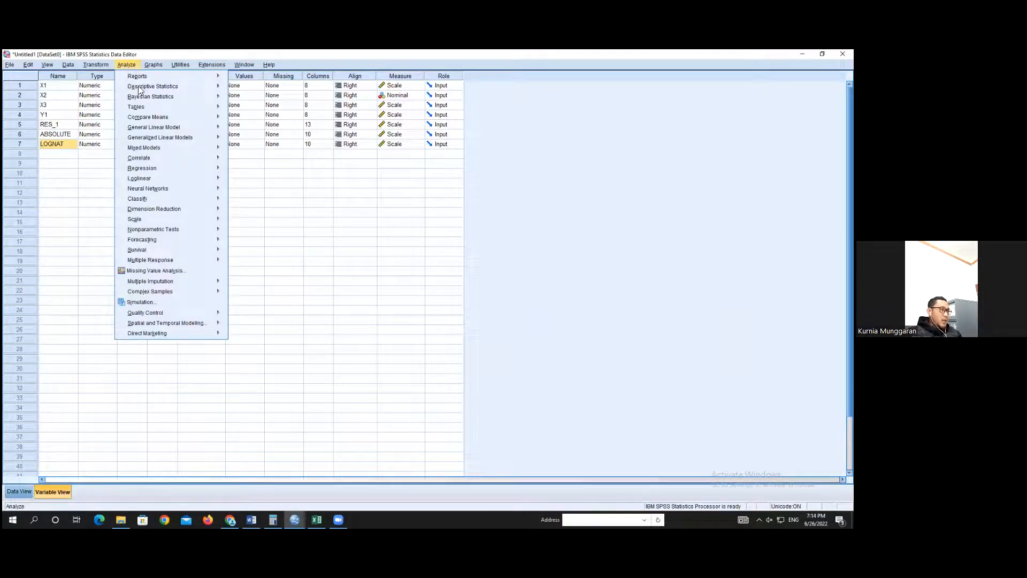
mouse_move(144, 169)
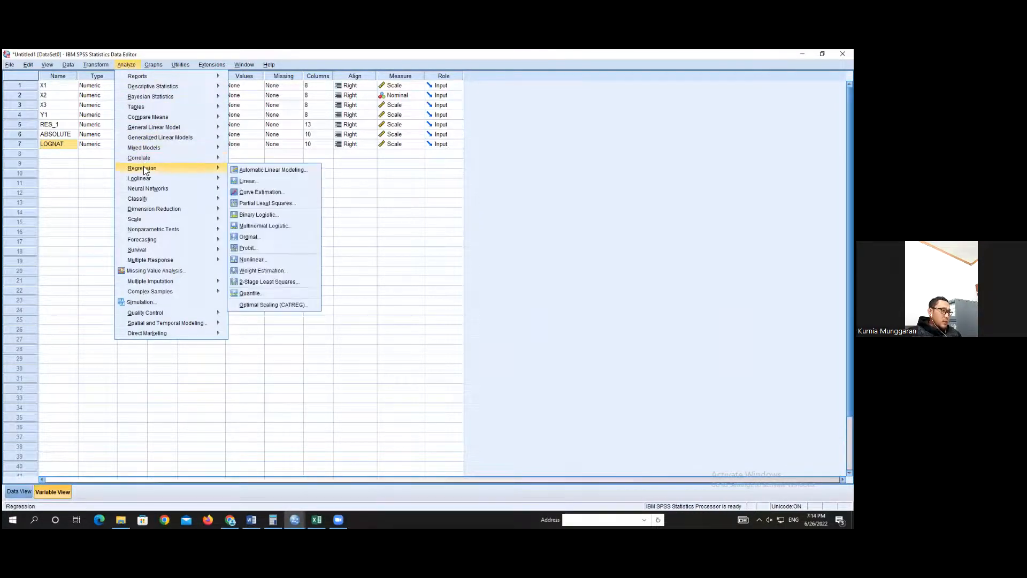
mouse_move(193, 178)
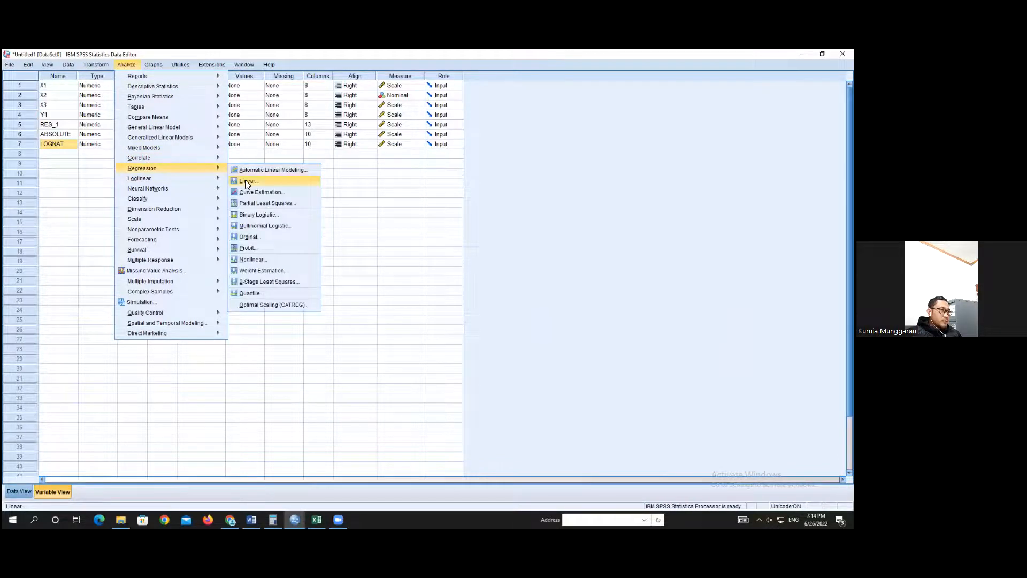
left_click(246, 181)
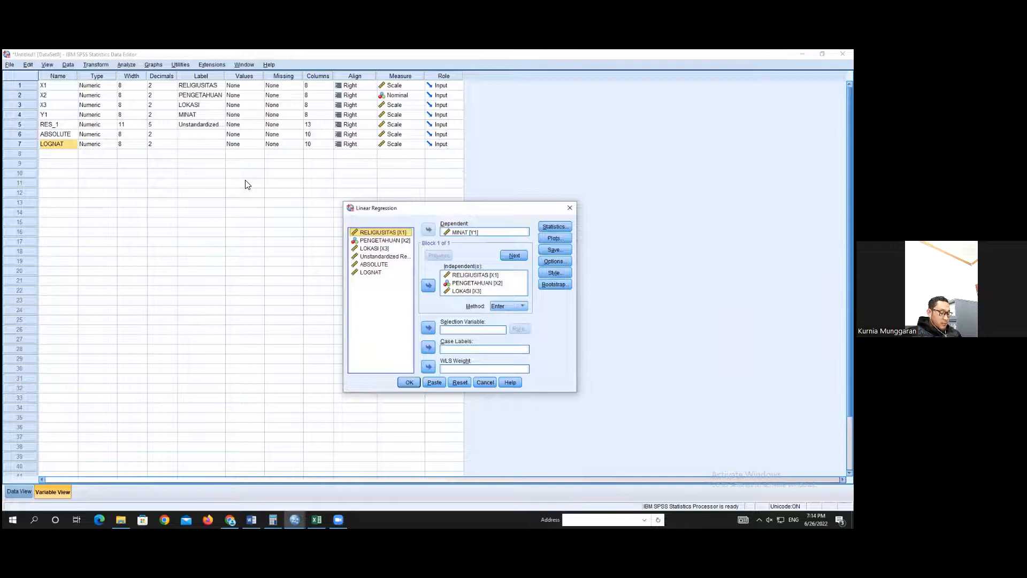
left_click(372, 273)
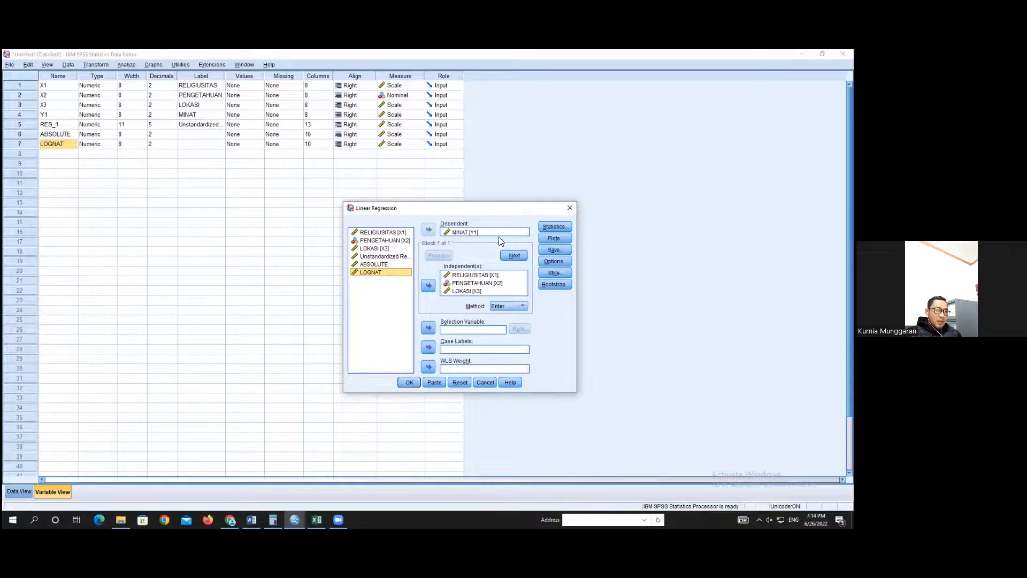
left_click(468, 234)
left_click(429, 230)
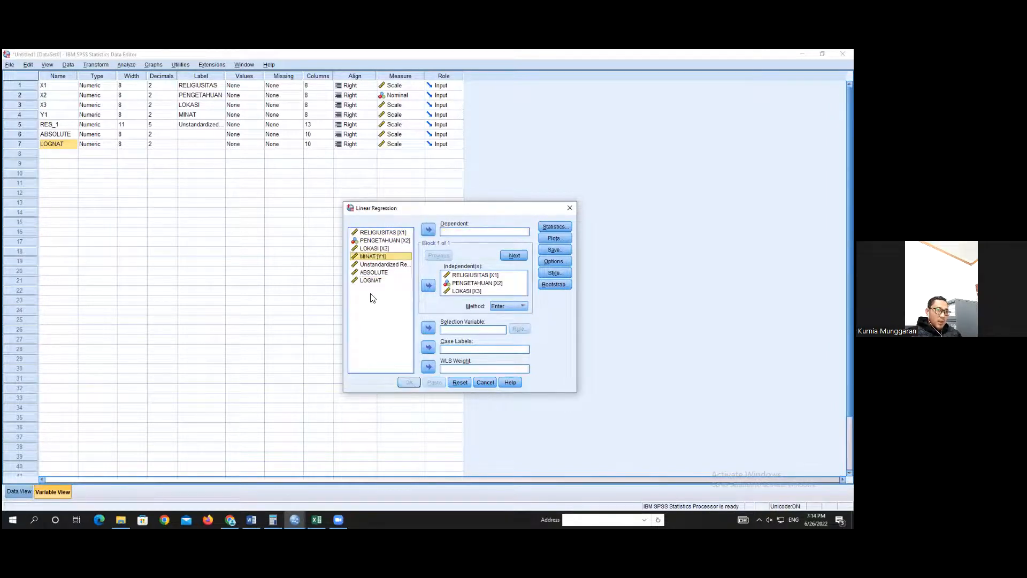
left_click(372, 281)
left_click(429, 230)
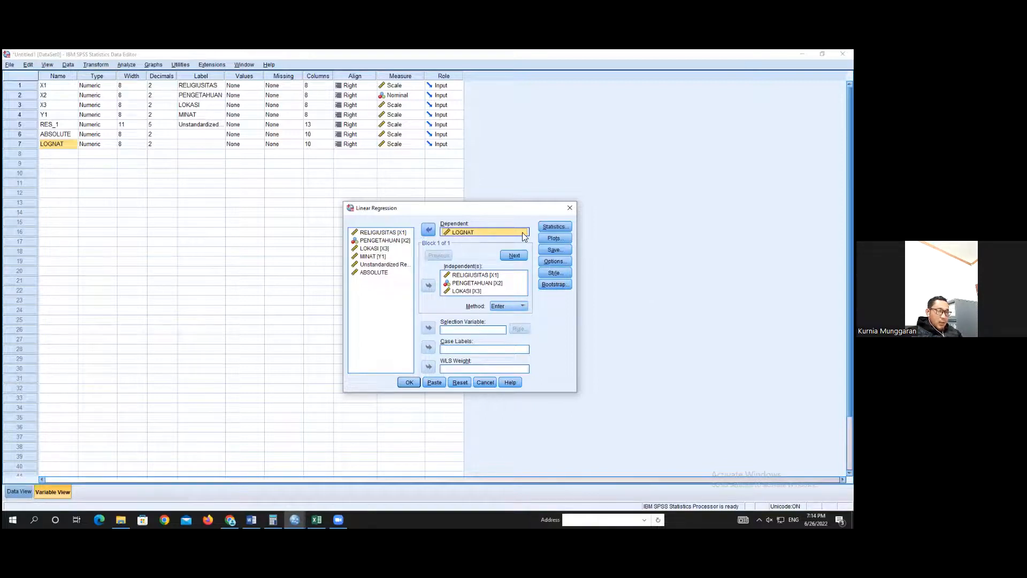
left_click(410, 383)
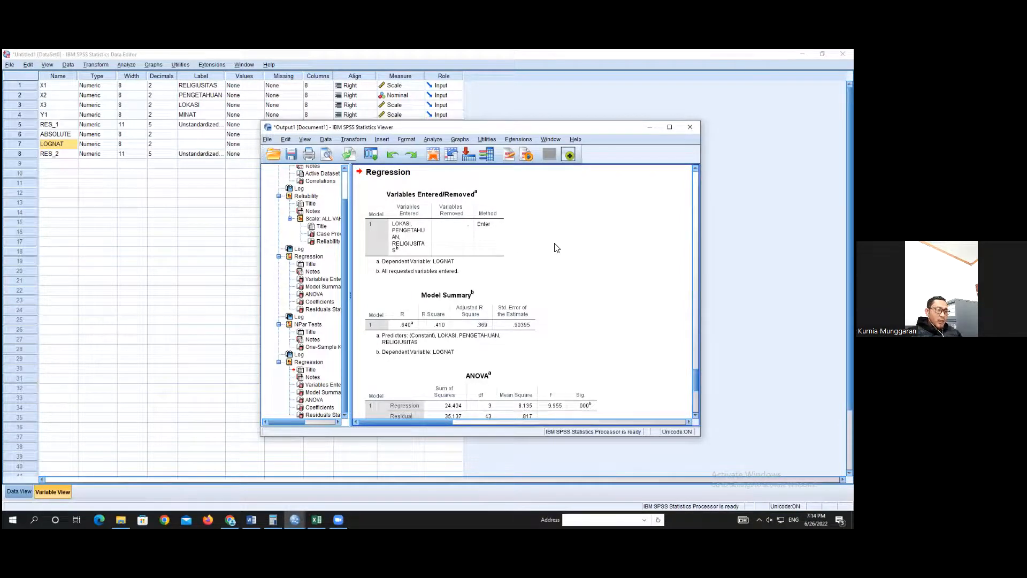
scroll(557, 247, "down", 1)
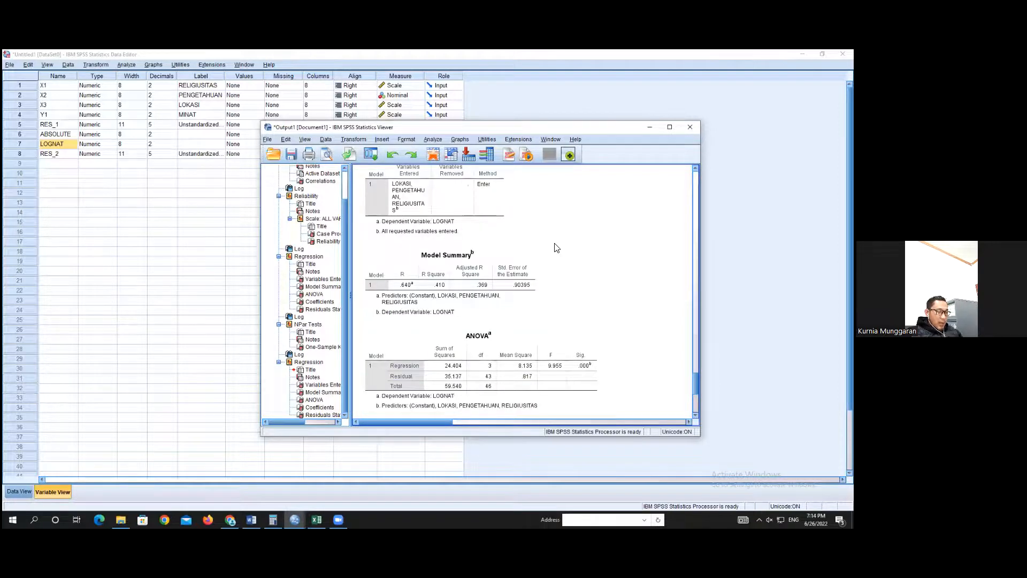
Step: Examine the LOGNAT regression output, especially the significance values of the three predictors in the Coefficients table
scroll(557, 248, "up", 2)
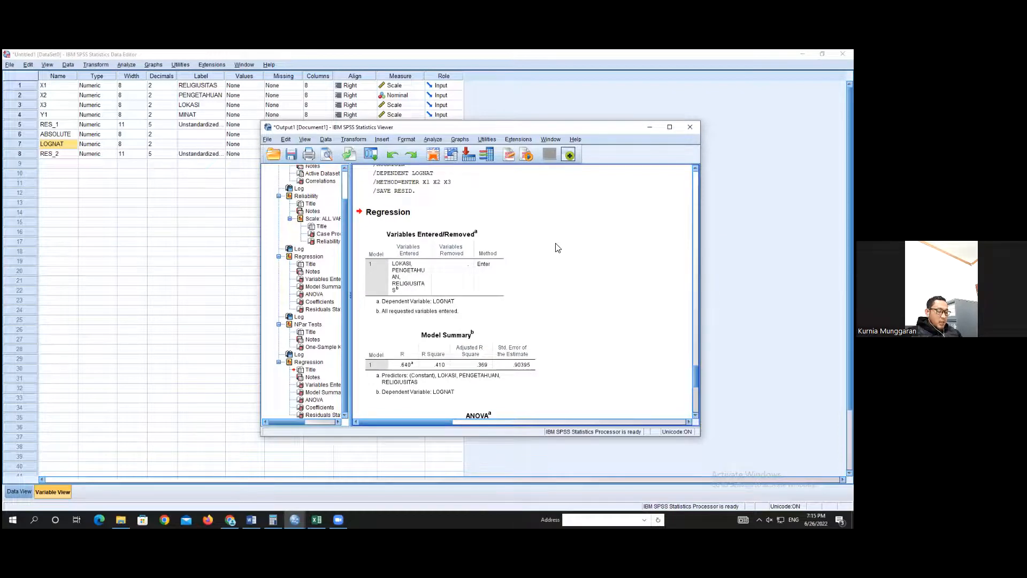
scroll(557, 248, "down", 4)
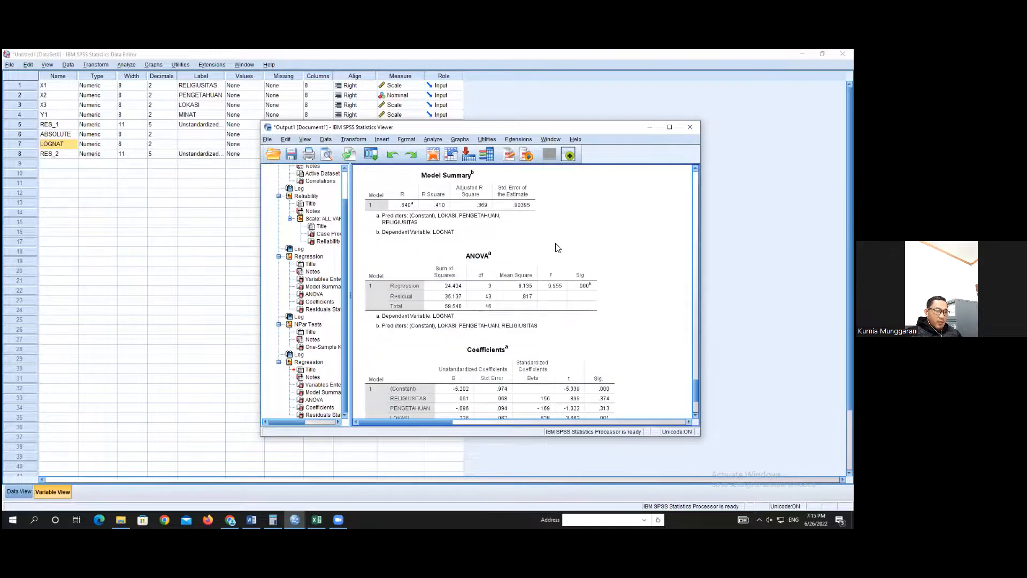
scroll(557, 248, "down", 3)
left_click(557, 251)
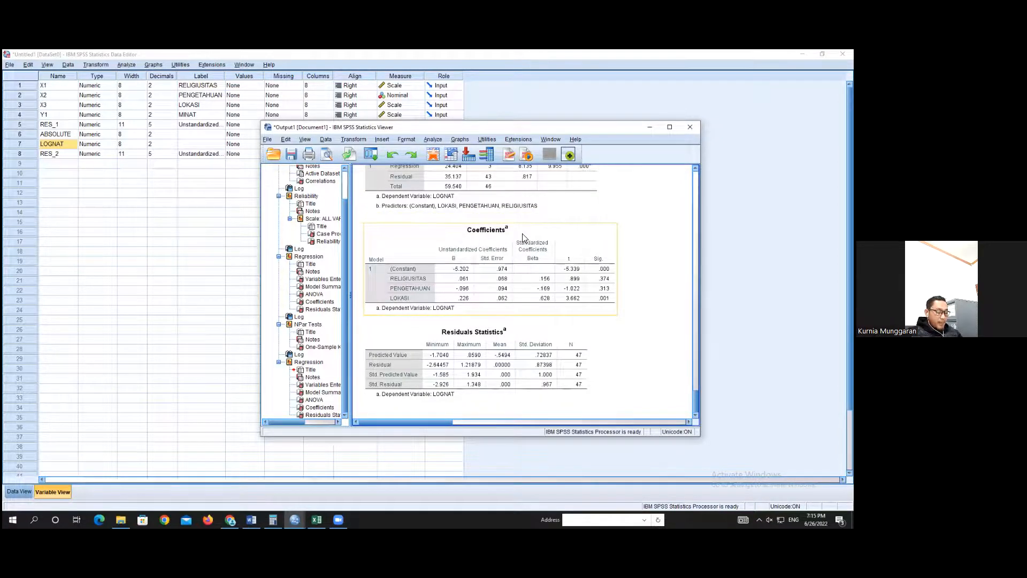
left_click(480, 223)
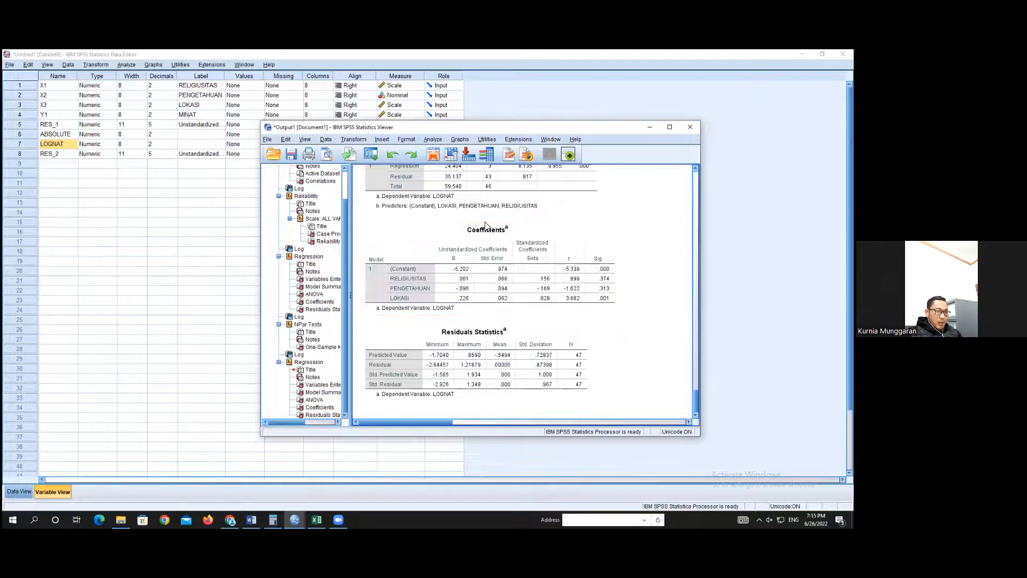
left_click(474, 231)
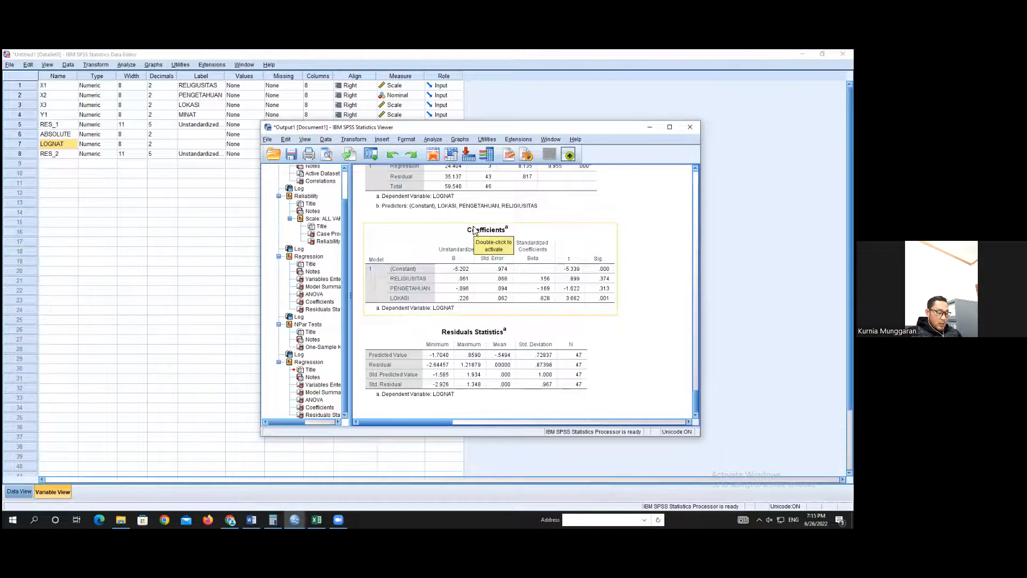
left_click(487, 223)
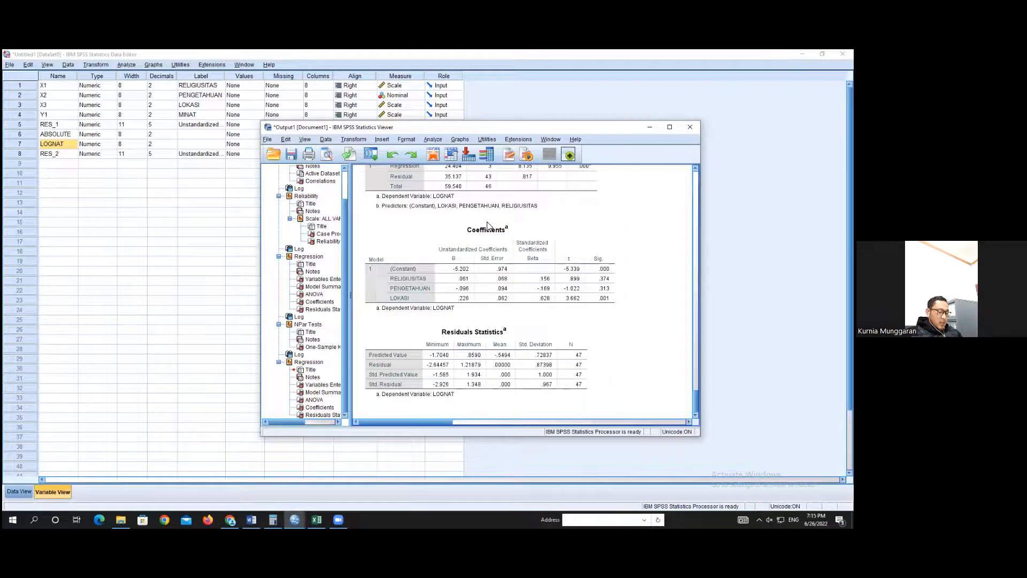
left_click(487, 223)
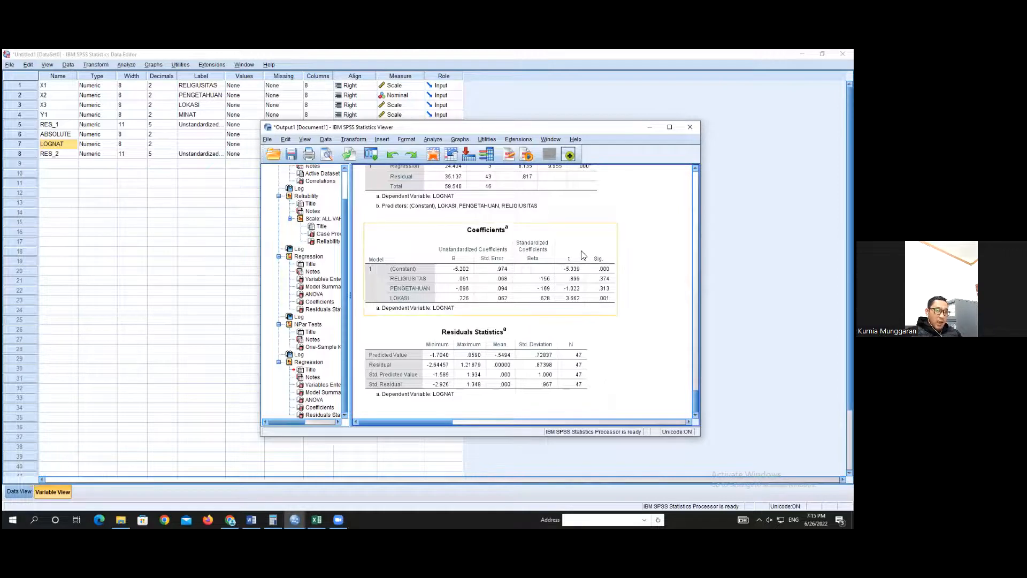
left_click(621, 309)
left_click(615, 267)
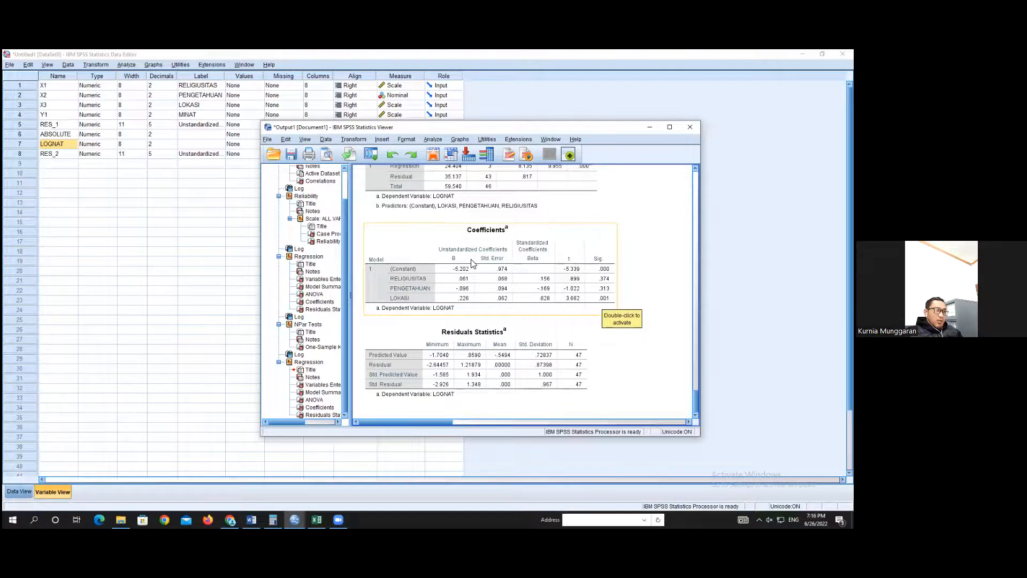
Step: Set up the linear regression of LOGNAT on RELIGIUSITAS, PENGETAHUAN and LOKASI again, with collinearity diagnostics added to its statistics
left_click(180, 222)
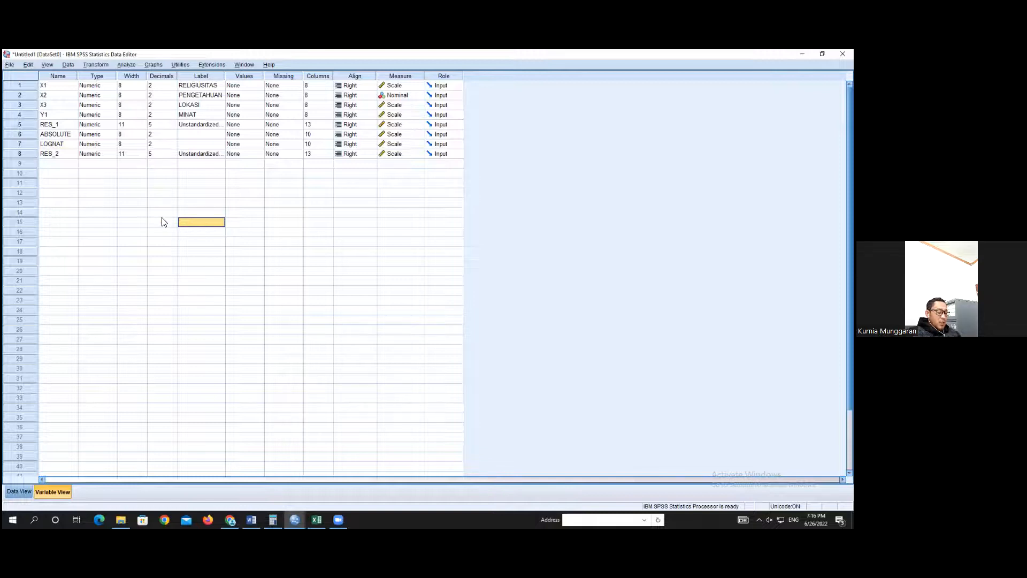
left_click(125, 63)
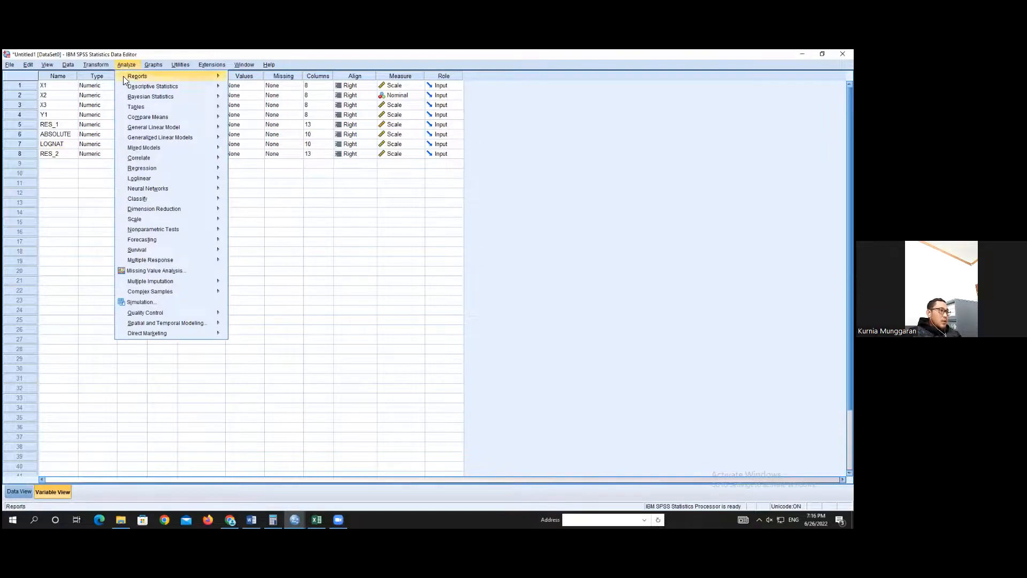
mouse_move(141, 170)
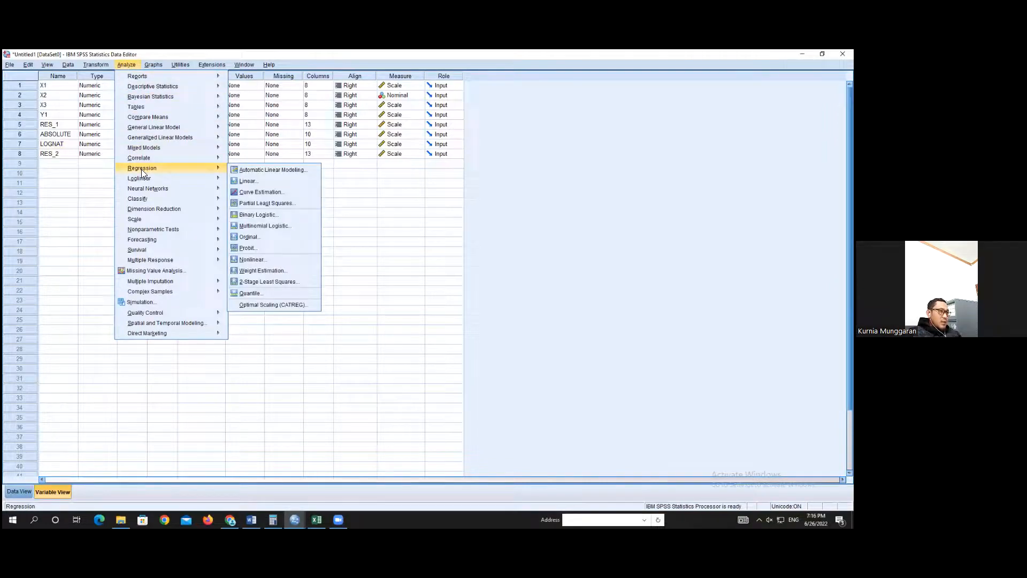
left_click(248, 181)
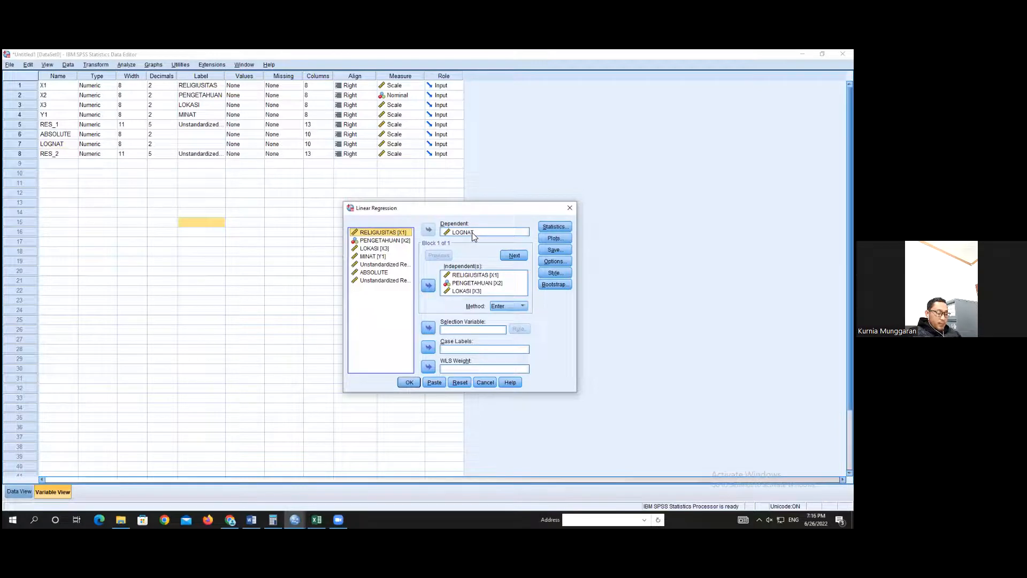
left_click(557, 225)
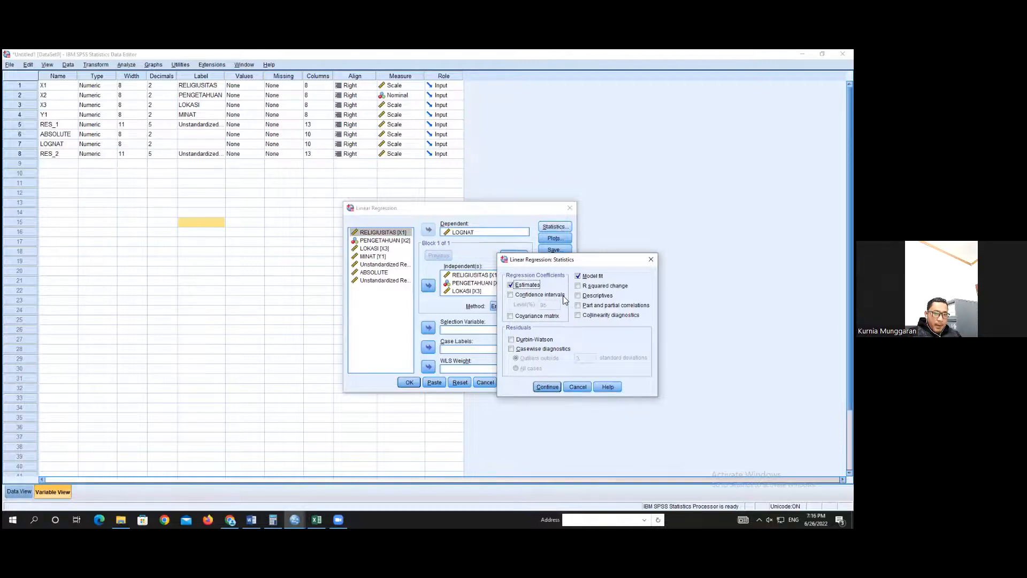
left_click(579, 315)
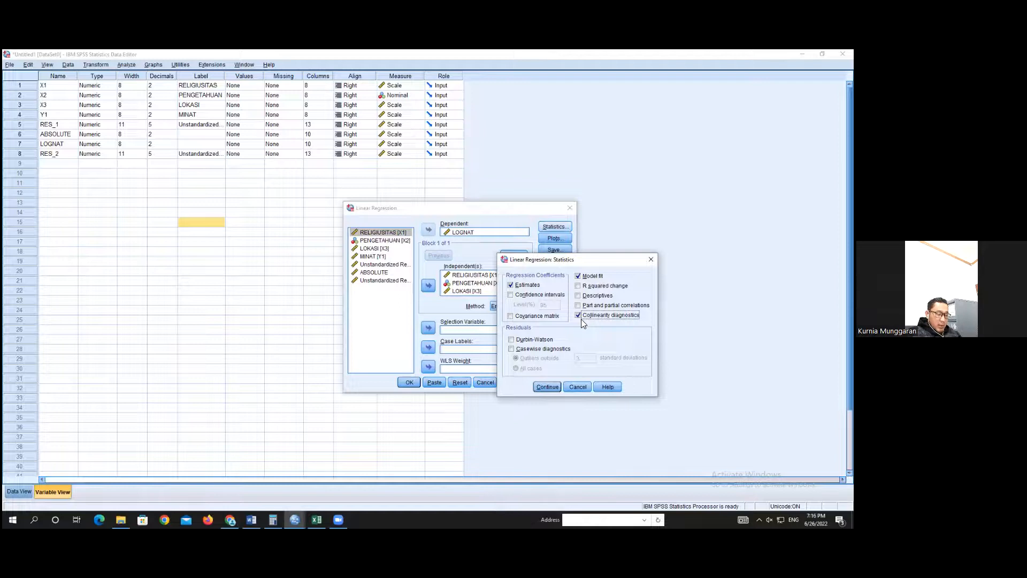
left_click(551, 390)
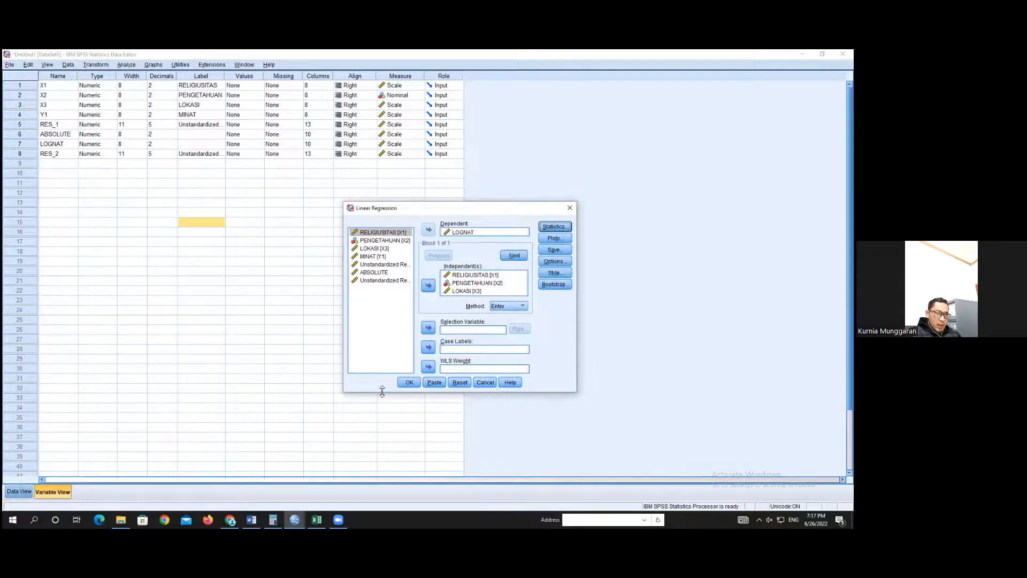
Step: Run the regression with collinearity diagnostics and review the tolerance and VIF columns in its Coefficients table
left_click(409, 382)
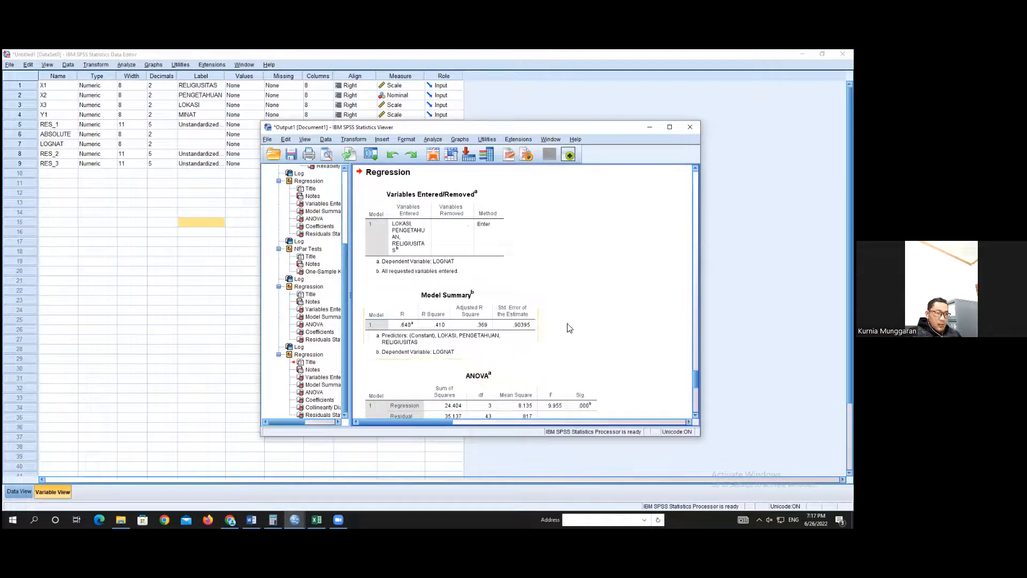
scroll(568, 329, "down", 4)
scroll(568, 329, "down", 3)
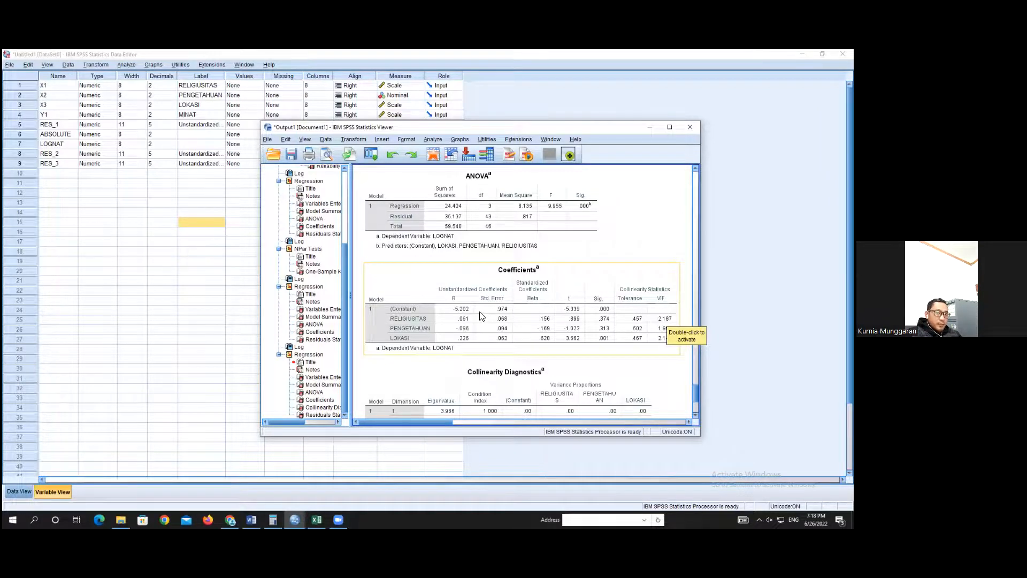
scroll(481, 316, "down", 3)
scroll(482, 316, "up", 6)
Step: Return to the dataset and rerun the linear regression with LOGNAT as dependent variable and the same three independents
left_click(209, 281)
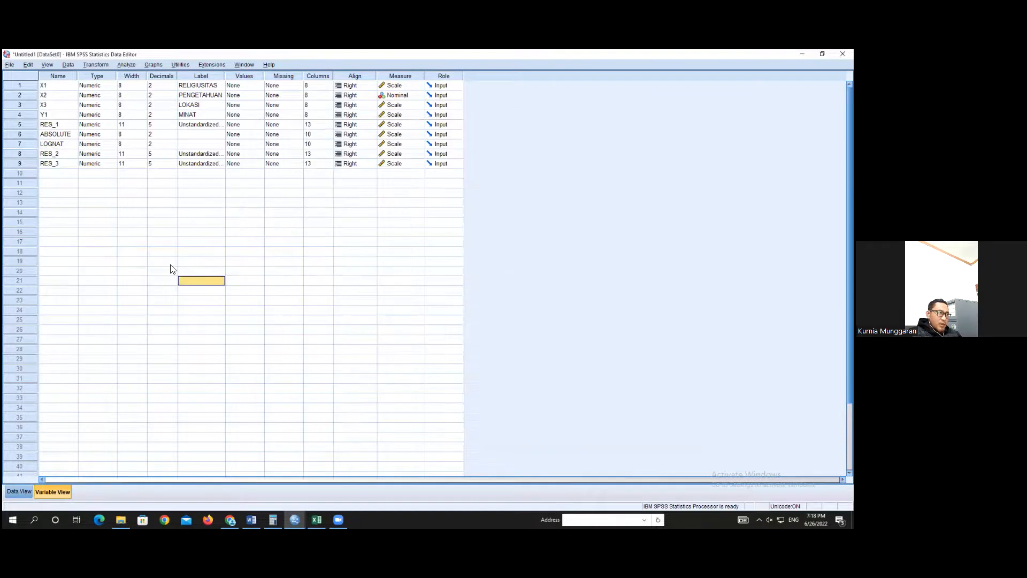
left_click(124, 67)
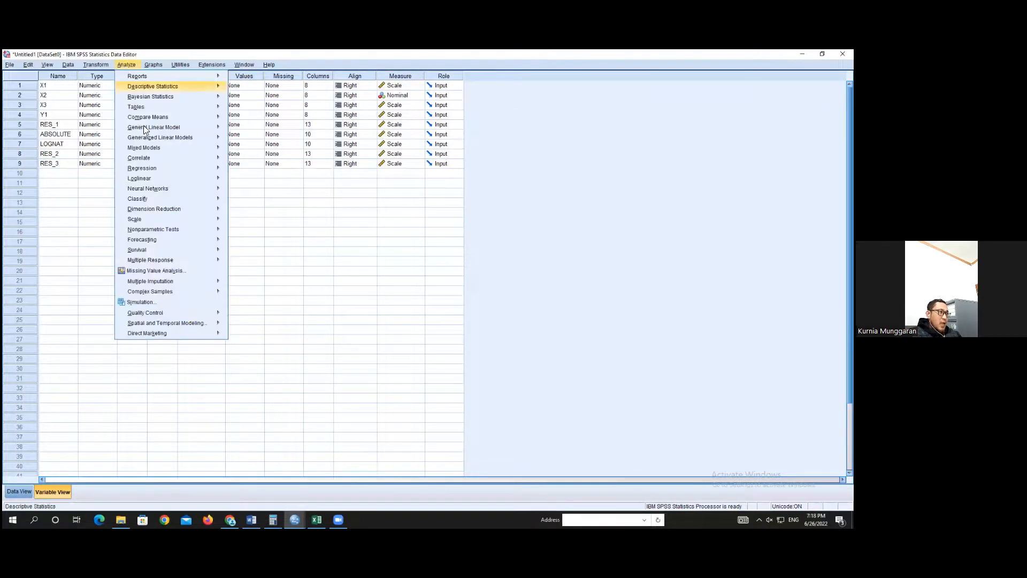
mouse_move(144, 170)
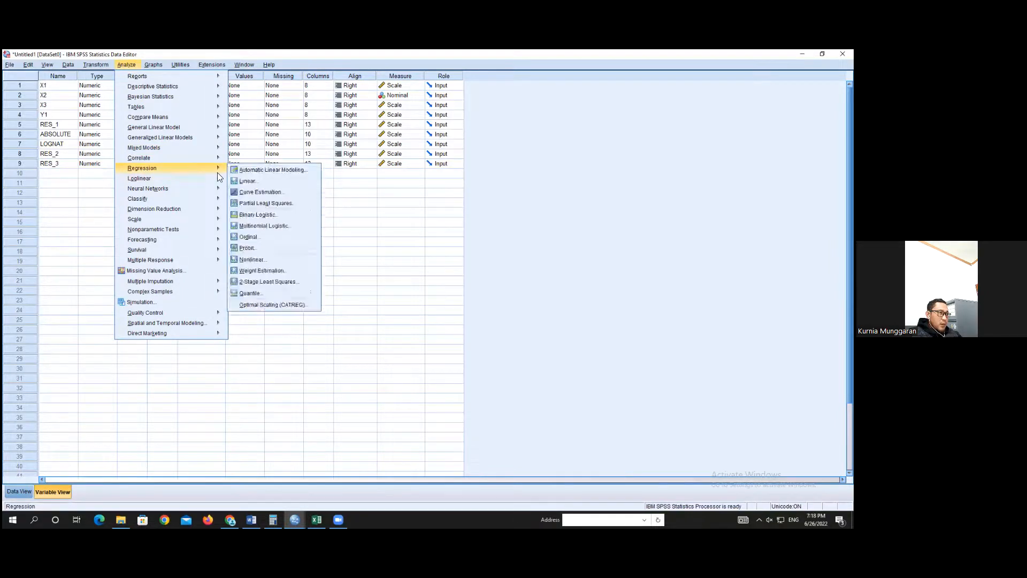
left_click(246, 181)
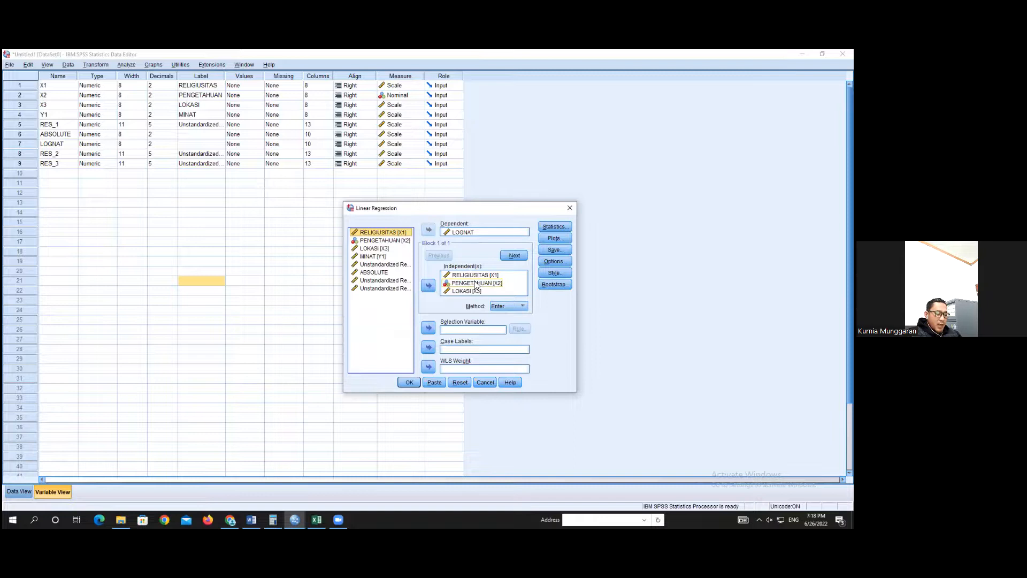
left_click(409, 382)
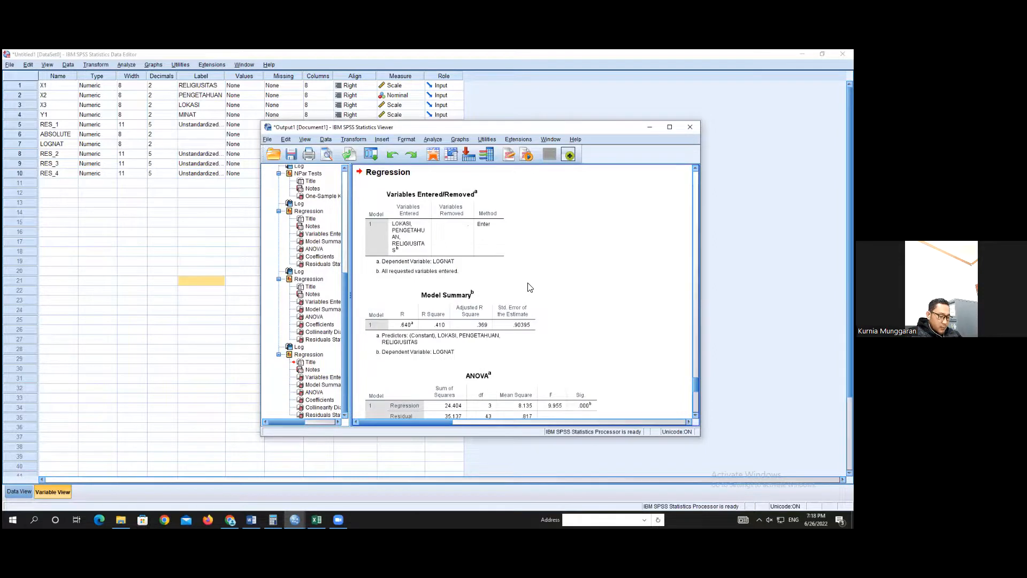
Step: Examine the rerun regression's Model Summary, ANOVA, Coefficients and Collinearity Diagnostics tables, focusing on significance, tolerance and VIF
scroll(529, 288, "down", 1)
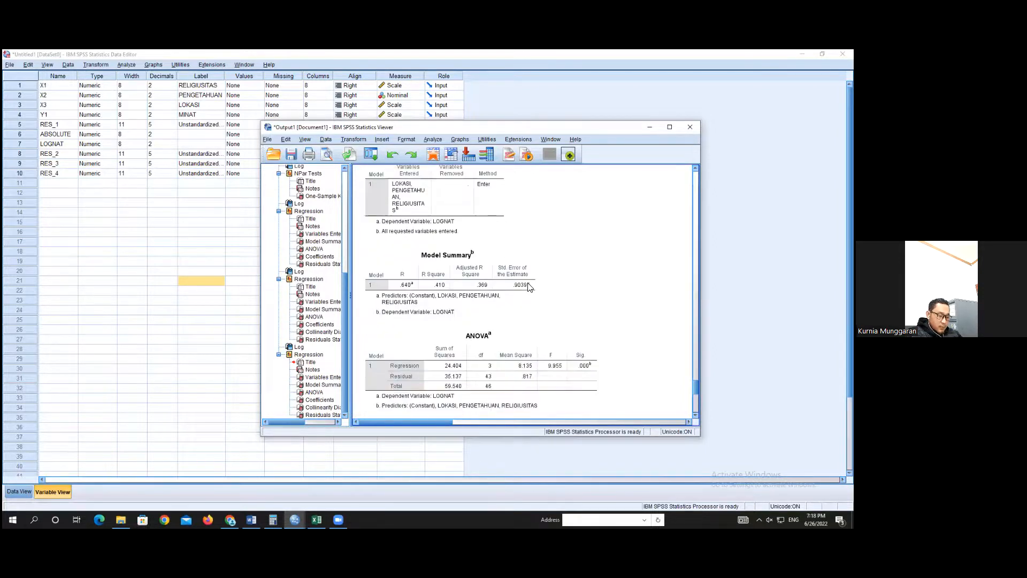
scroll(529, 288, "down", 3)
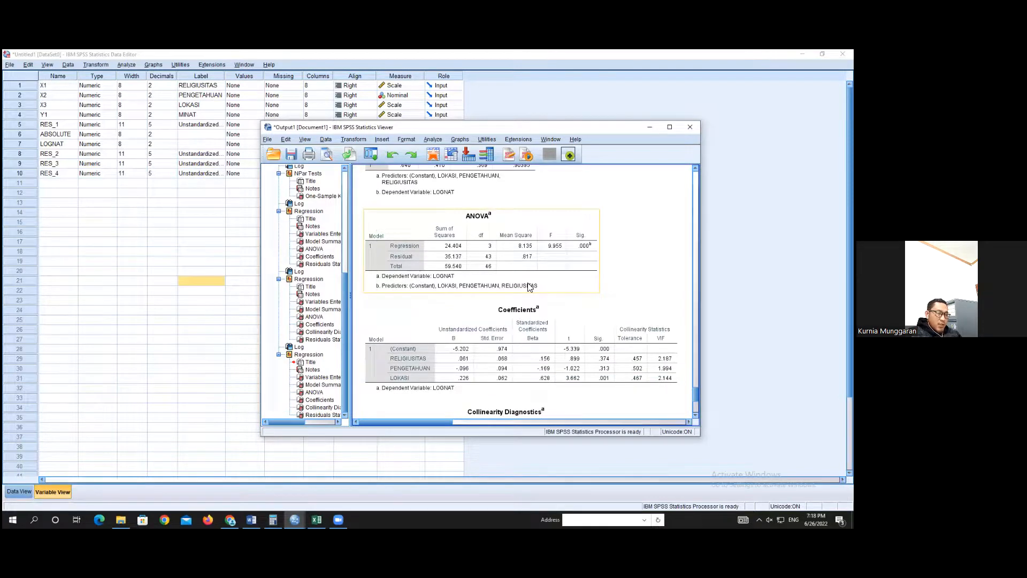
scroll(529, 288, "down", 1)
left_click(529, 287)
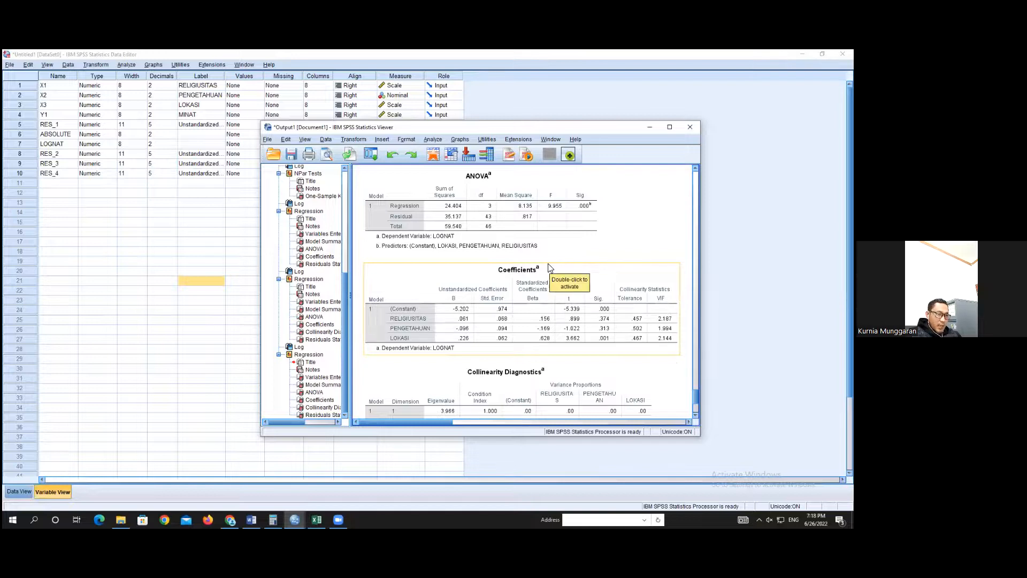
scroll(549, 267, "down", 1)
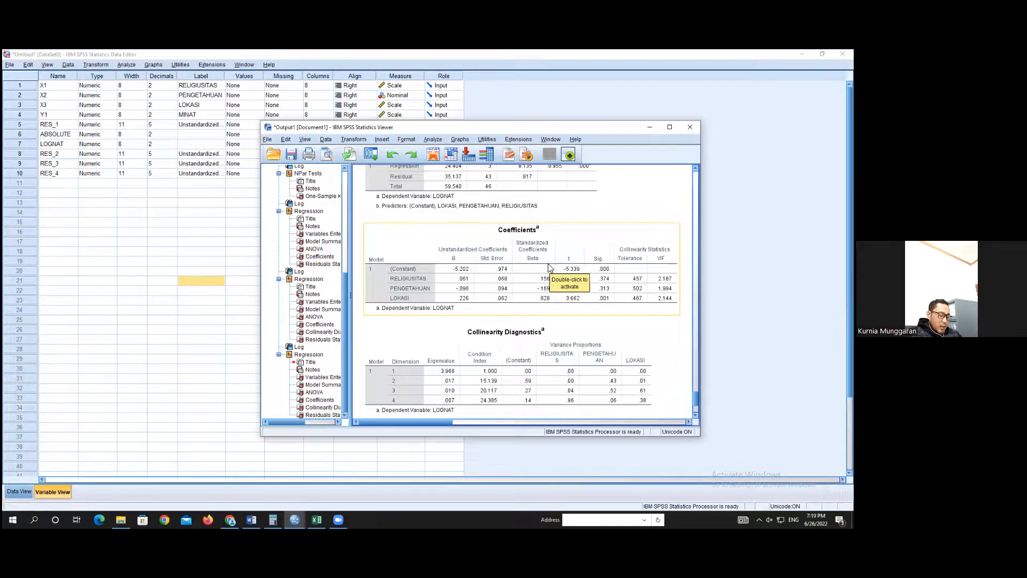
left_click(577, 329)
scroll(558, 338, "up", 3)
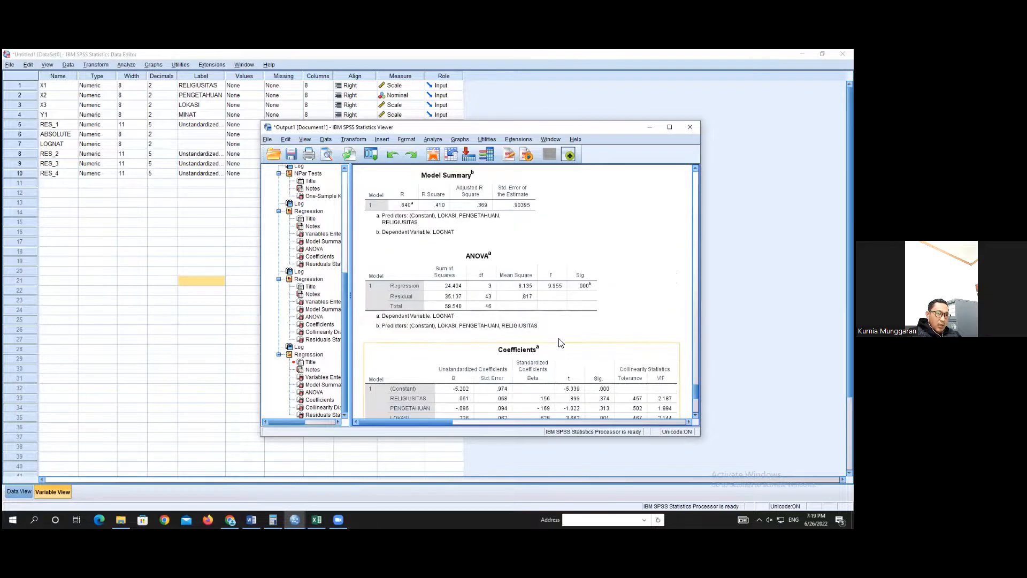
scroll(584, 333, "down", 5)
scroll(583, 336, "up", 5)
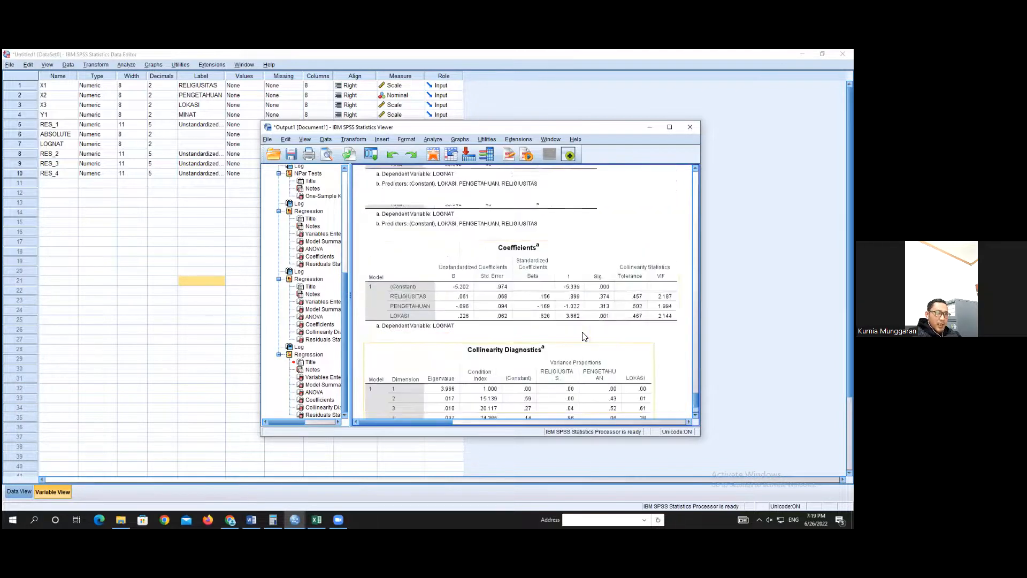
left_click(469, 242)
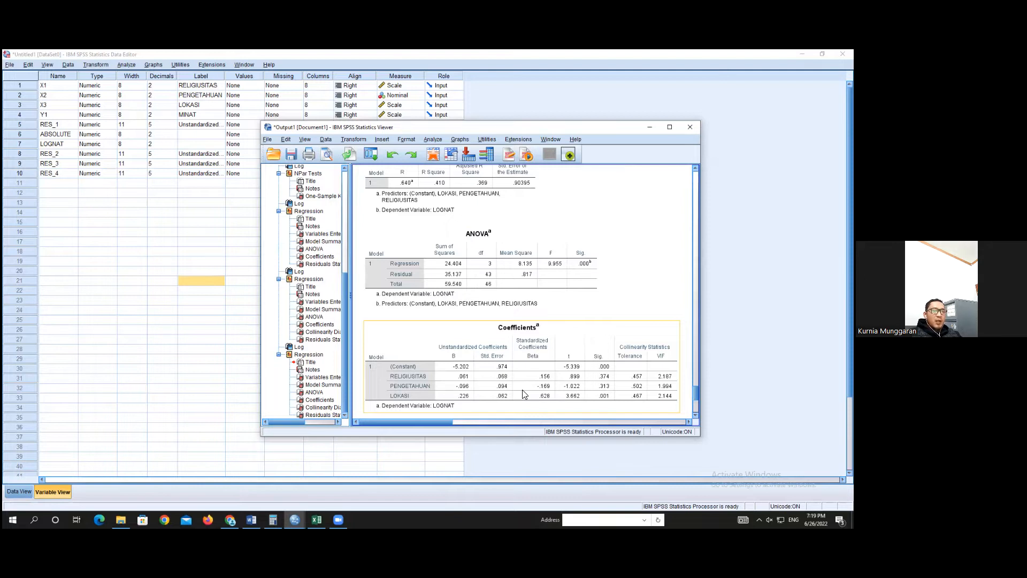
left_click(496, 287)
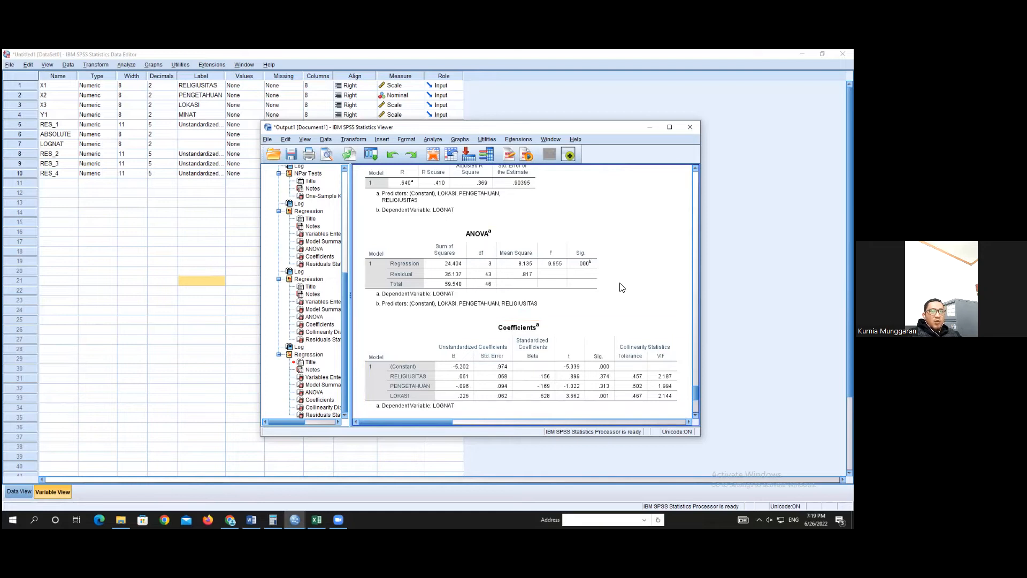
left_click(658, 352)
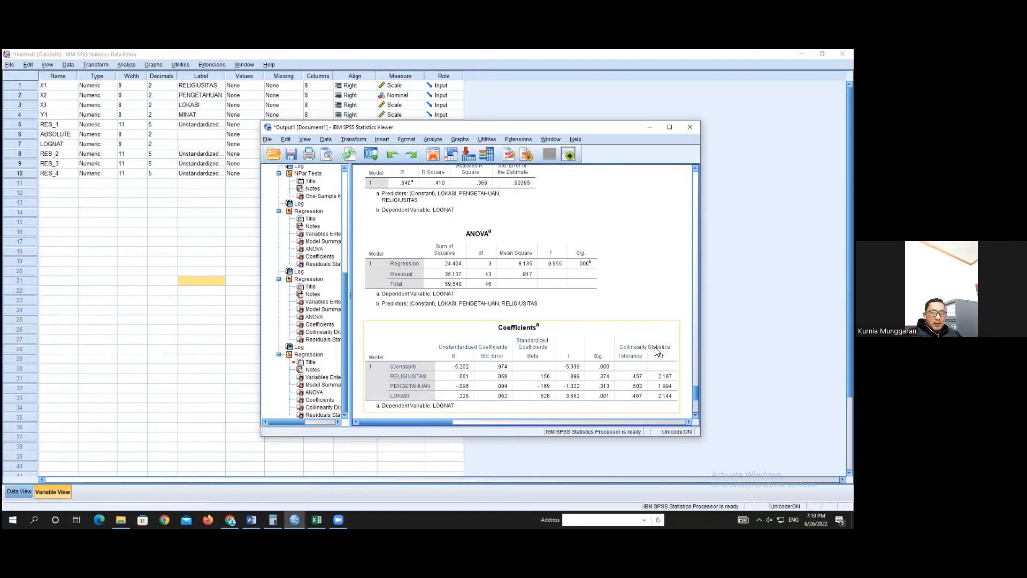